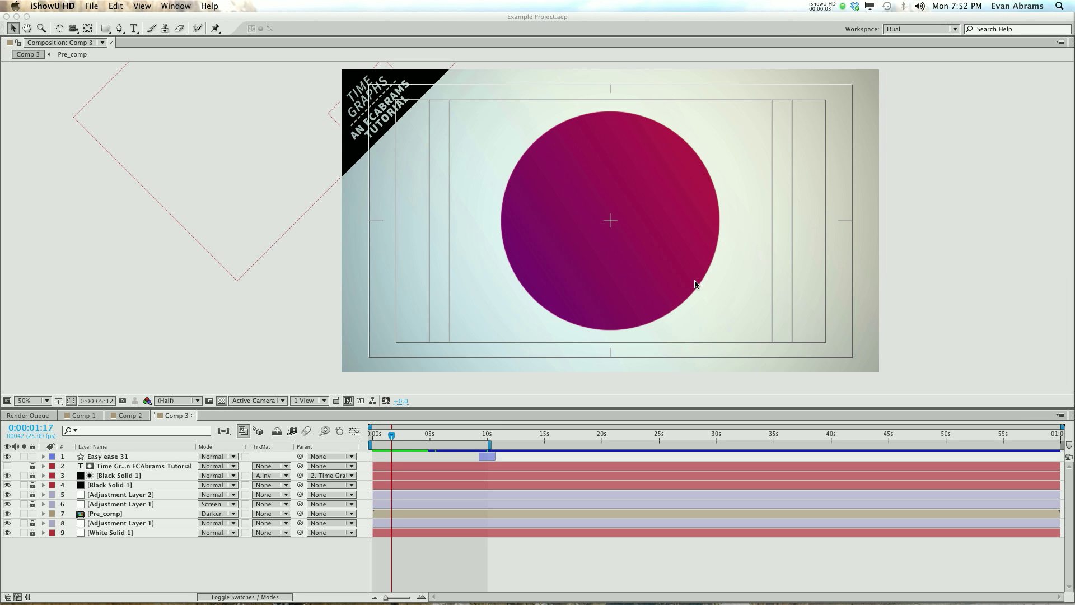
# Preview the circle animation in Comp 3 and stop playback.
pyautogui.click(263, 315)
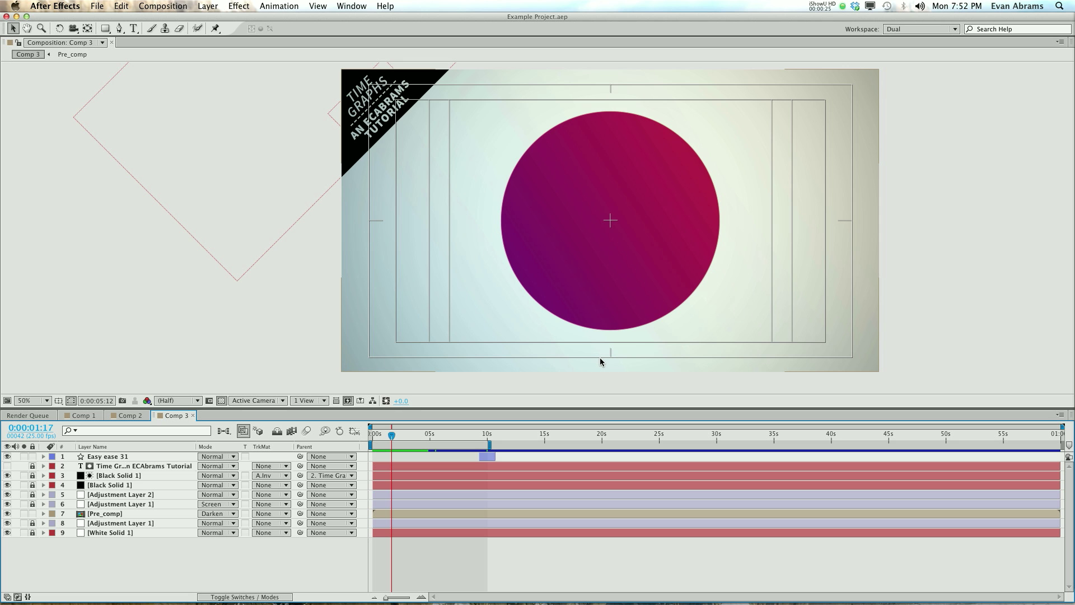
pyautogui.press('space')
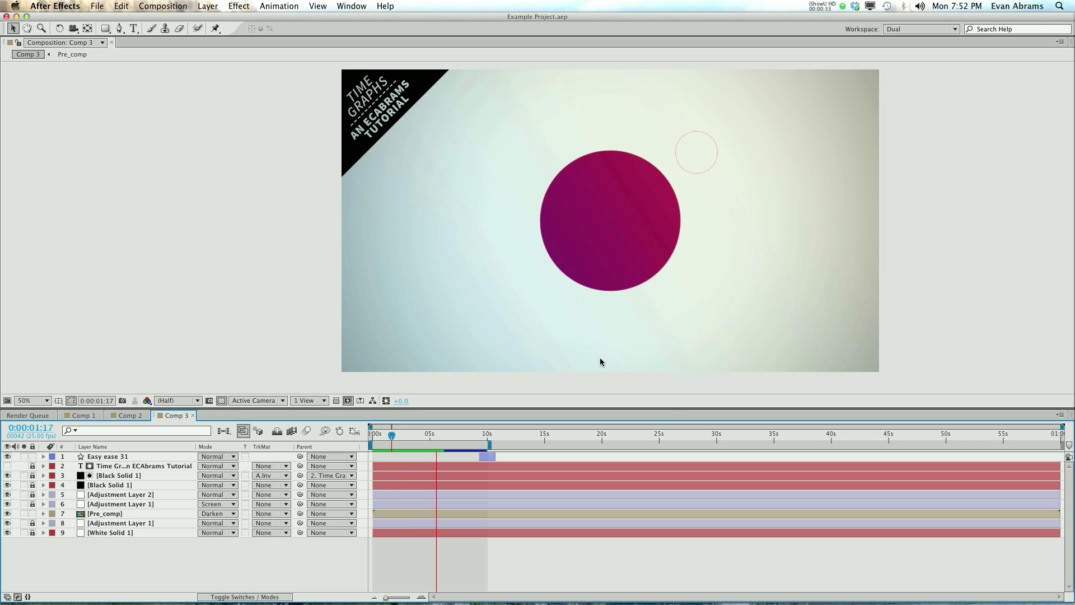
pyautogui.press('space')
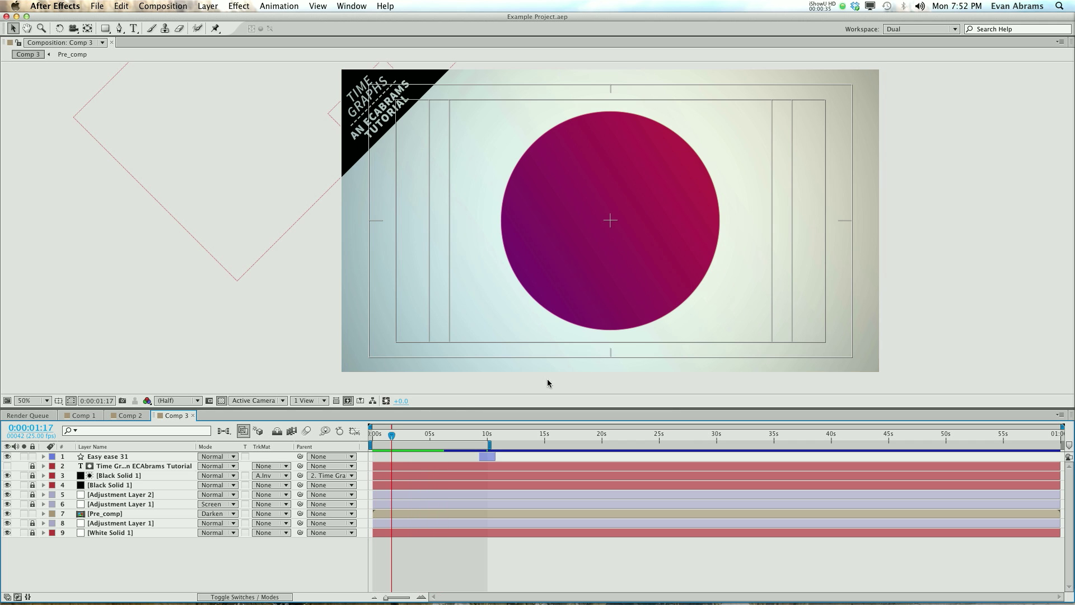
# Switch the Comp 3 timeline to the Graph Editor and back to the layer bars.
pyautogui.moveTo(415, 429); pyautogui.dragTo(391, 438)
pyautogui.click(354, 431)
pyautogui.click(354, 432)
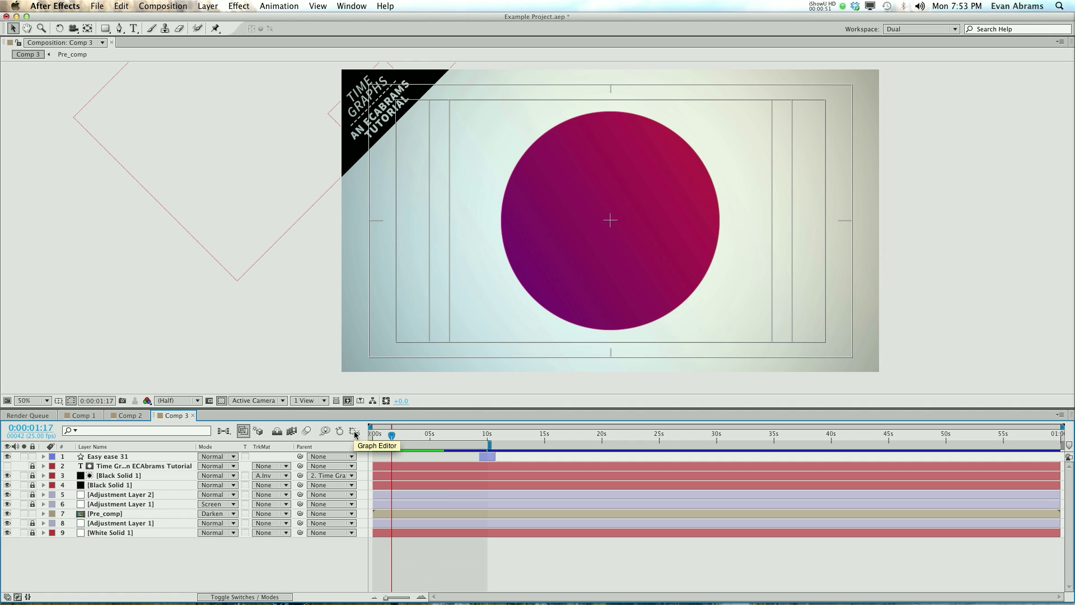
pyautogui.click(357, 432)
pyautogui.click(357, 432)
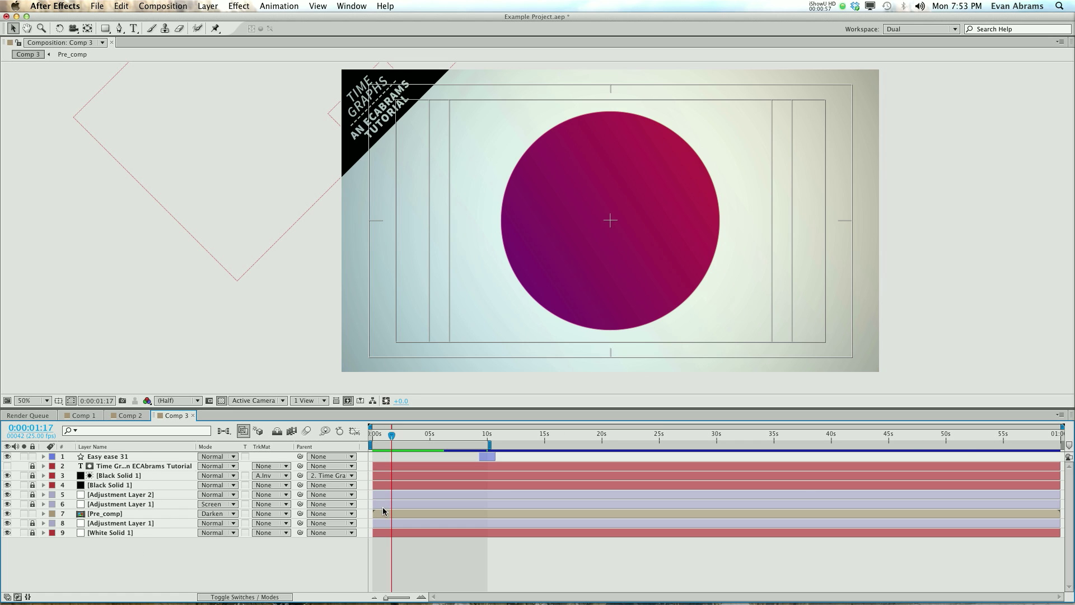
pyautogui.click(355, 431)
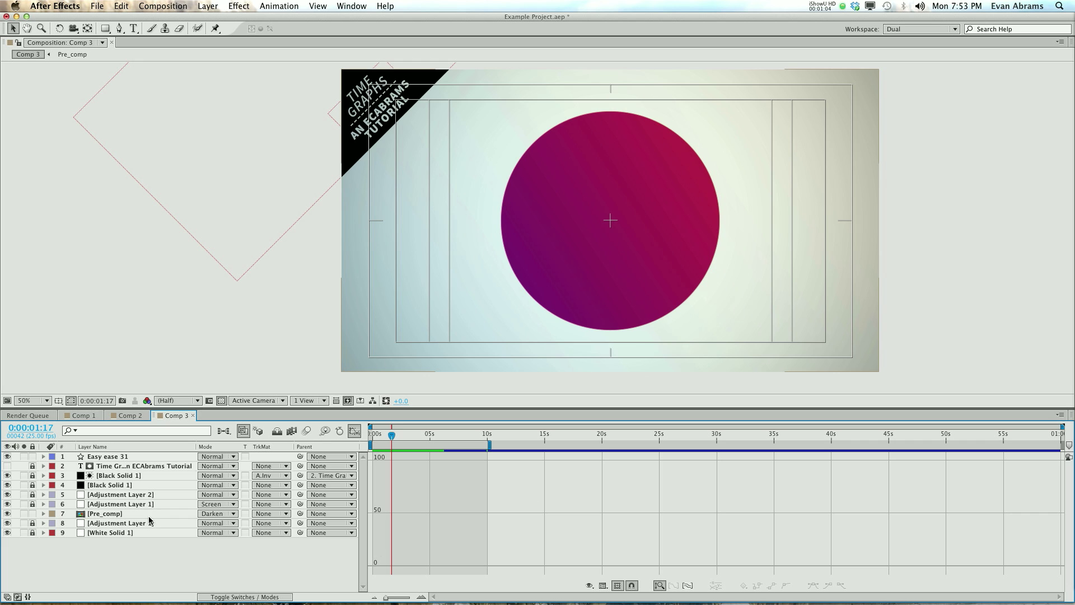
pyautogui.click(355, 430)
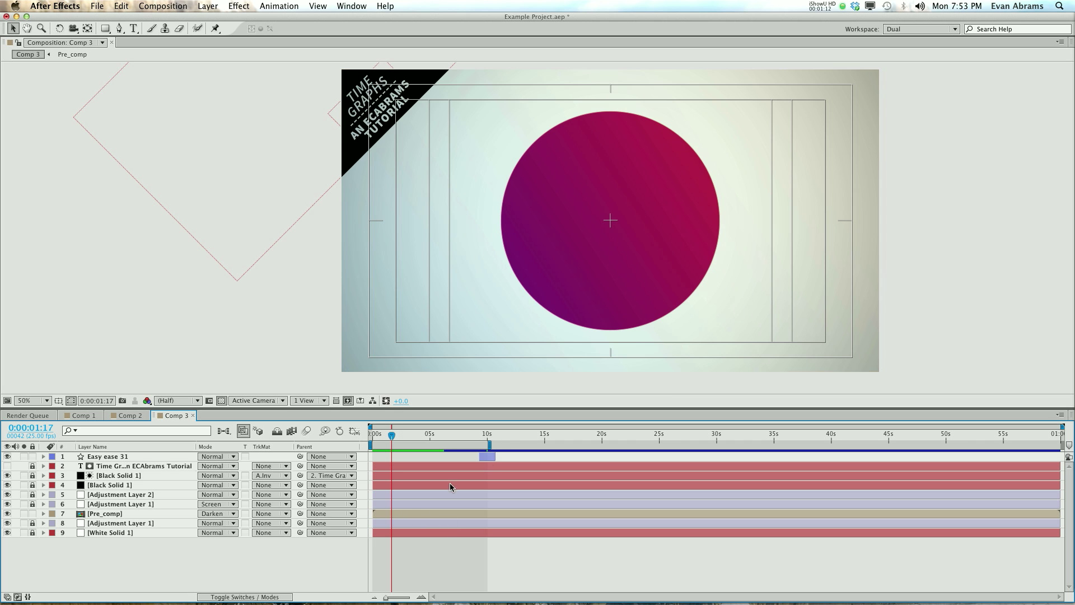
# Open the Pre_comp composition, select all of its layers and turn off their solo switches.
pyautogui.doubleClick(398, 513)
pyautogui.moveTo(392, 435)
pyautogui.mouseDown()
pyautogui.moveTo(449, 436)
pyautogui.moveTo(393, 447)
pyautogui.mouseUp()
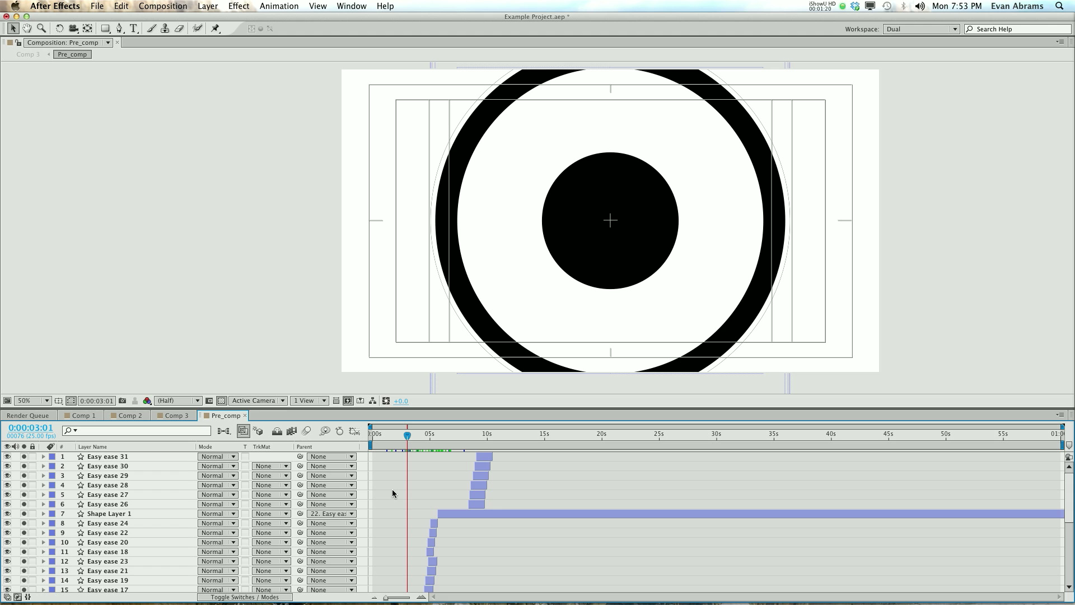
pyautogui.press('super+a')
pyautogui.click(24, 495)
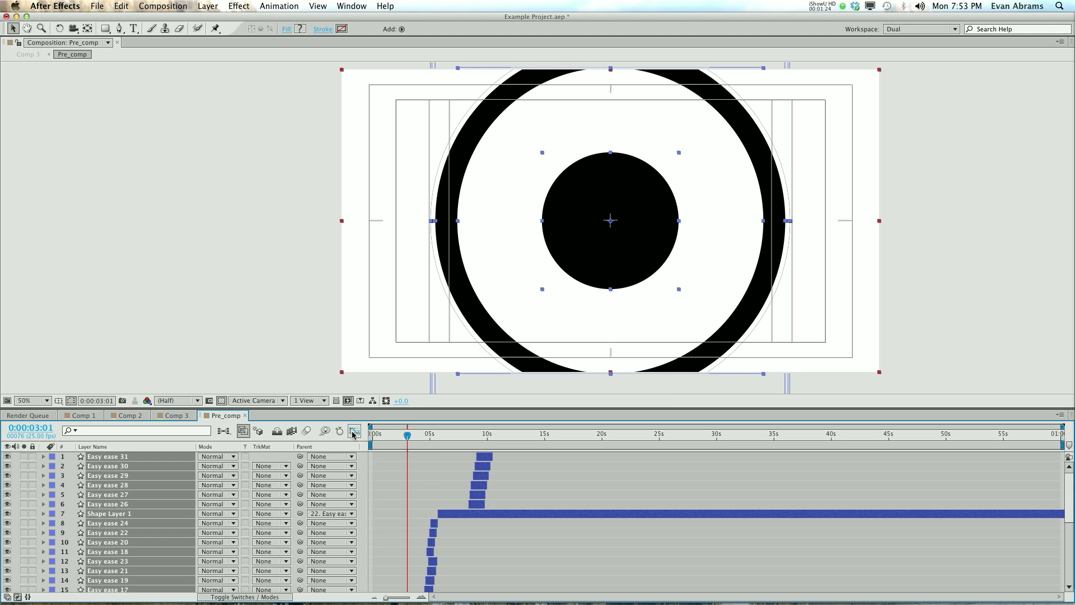
# Show the selected layers' curves in the Graph Editor, fitted to view.
pyautogui.click(353, 432)
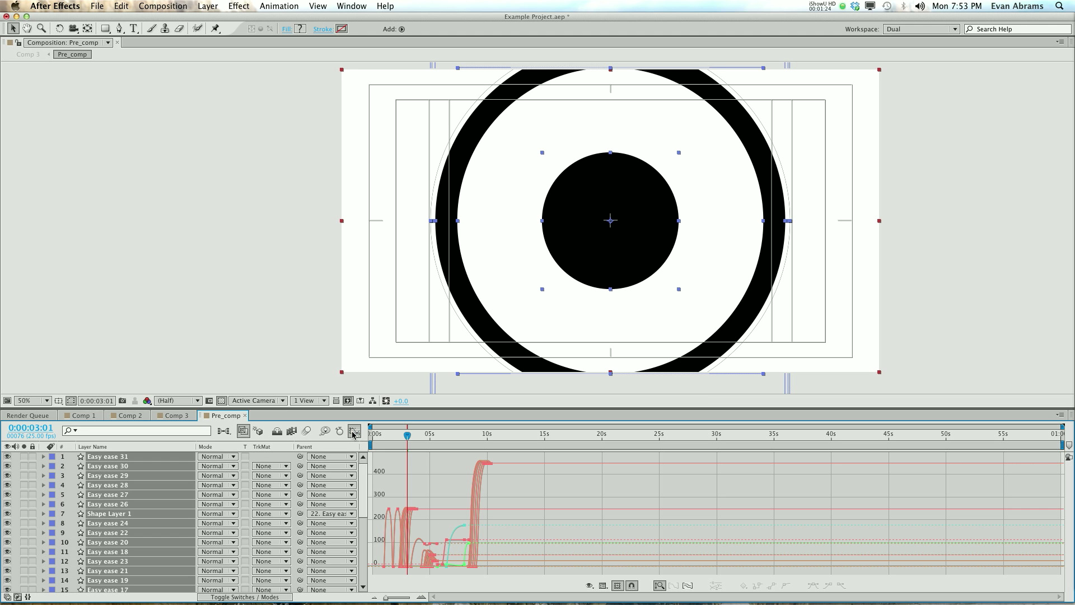
pyautogui.click(689, 586)
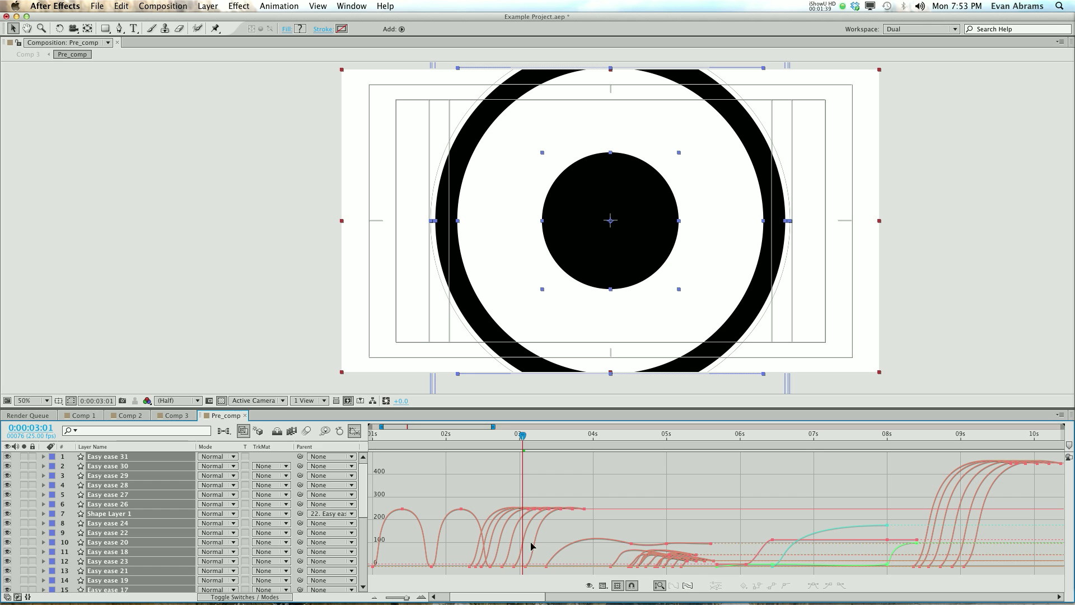
pyautogui.press('=')
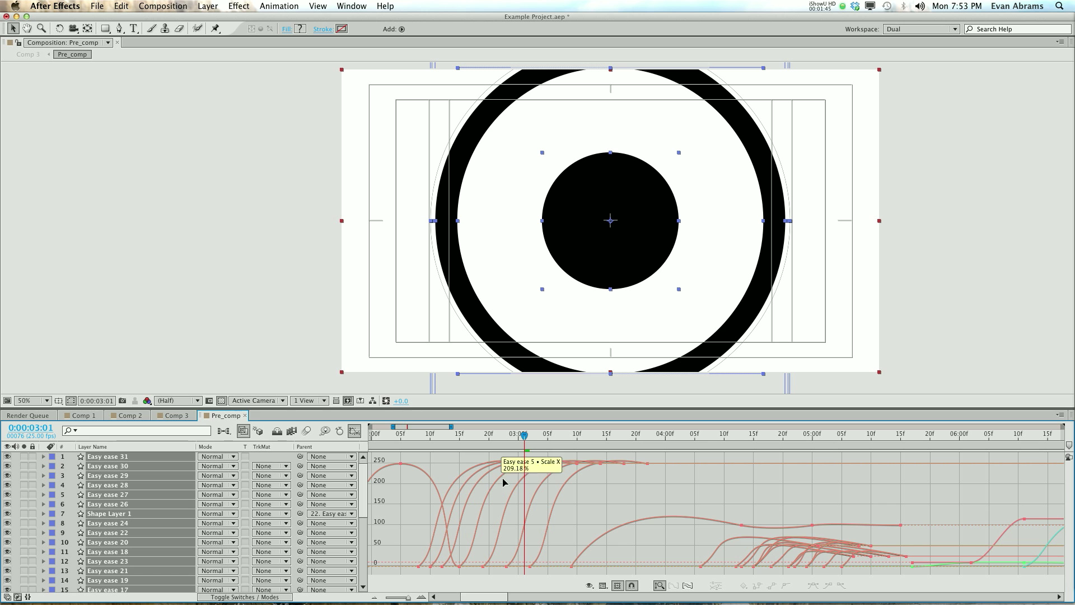
# Preview the animation from 0:00:02:08 and return the playhead to that time.
pyautogui.moveTo(444, 440); pyautogui.dragTo(419, 443)
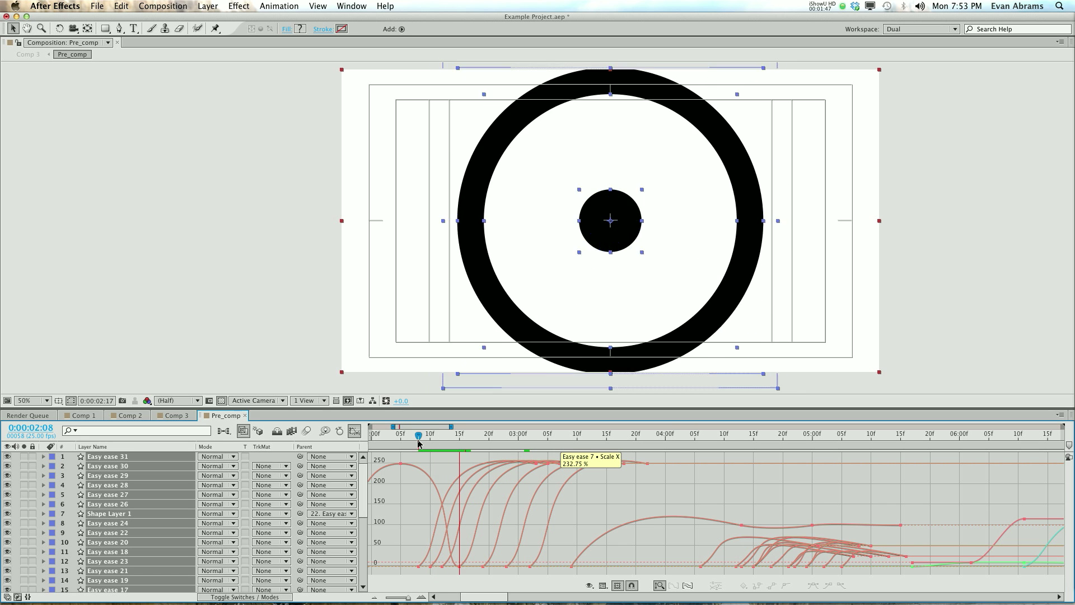
pyautogui.press('space')
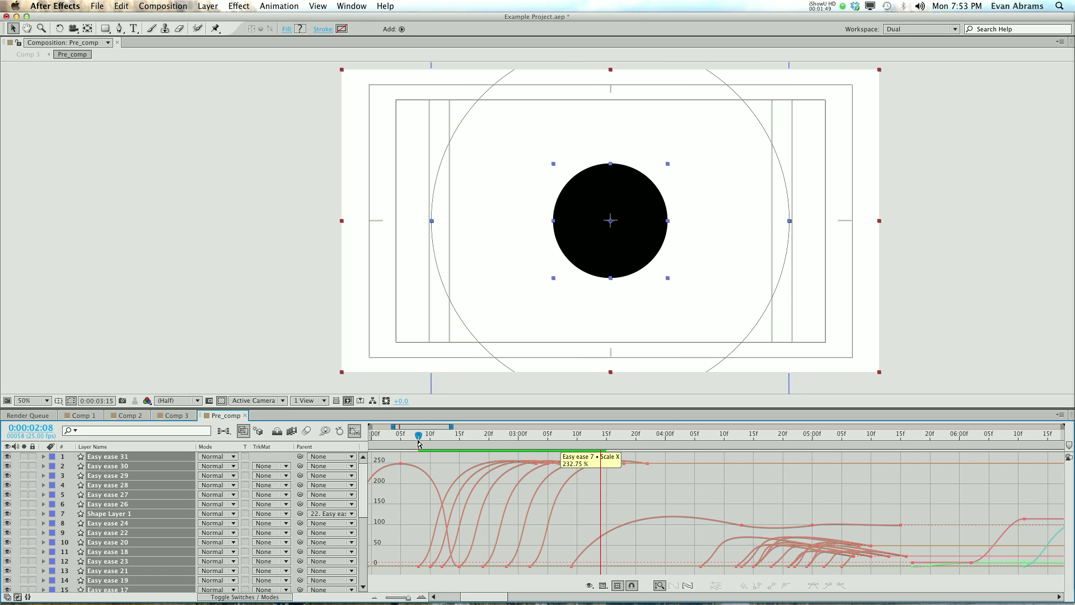
pyautogui.moveTo(418, 442); pyautogui.dragTo(420, 480)
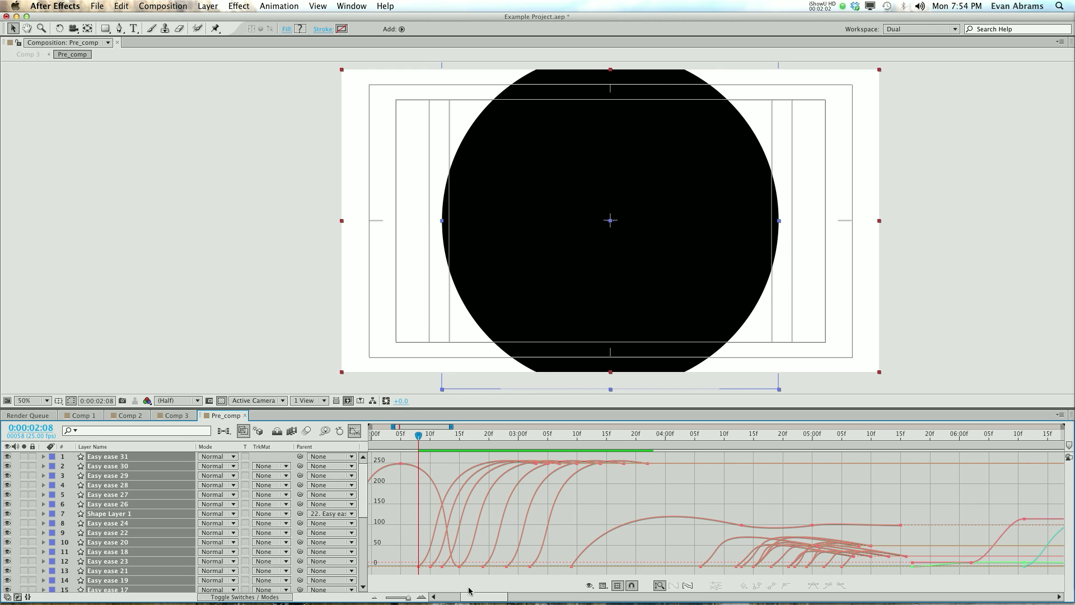
# Turn off the display of animated properties in the Graph Editor and deselect all layers.
pyautogui.click(589, 586)
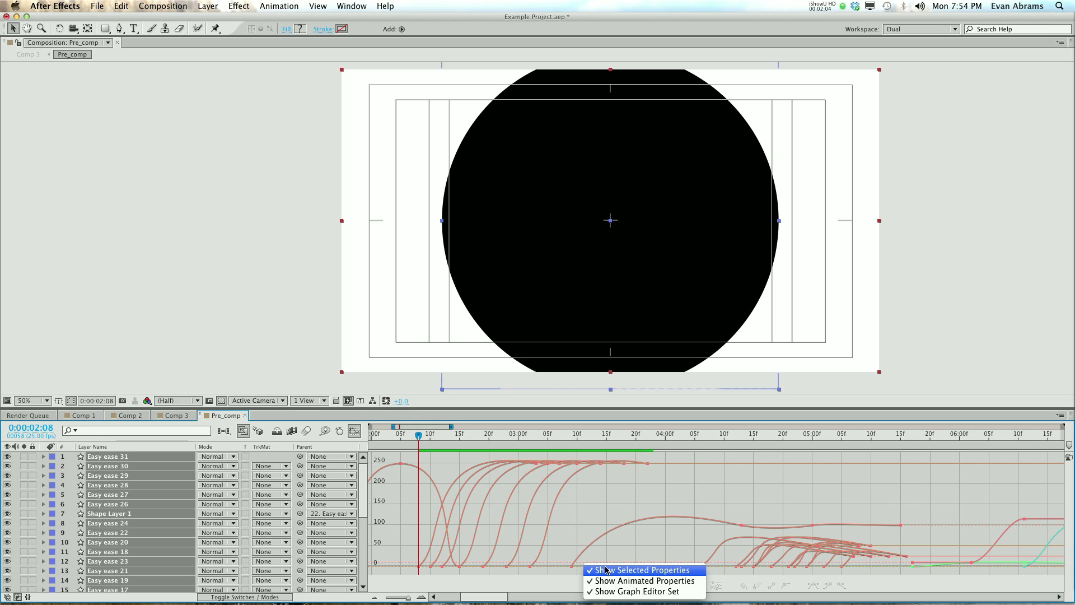
pyautogui.click(673, 585)
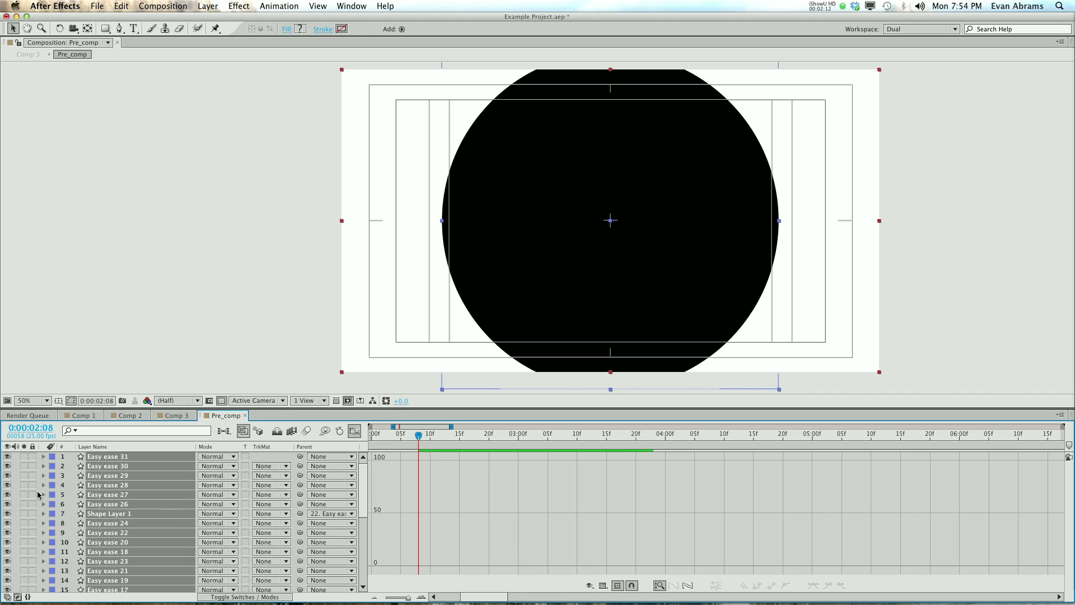
pyautogui.press('F2')
# Reveal and select the Scale property of the Easy ease 27 layer and fit its curve to view.
pyautogui.click(43, 494)
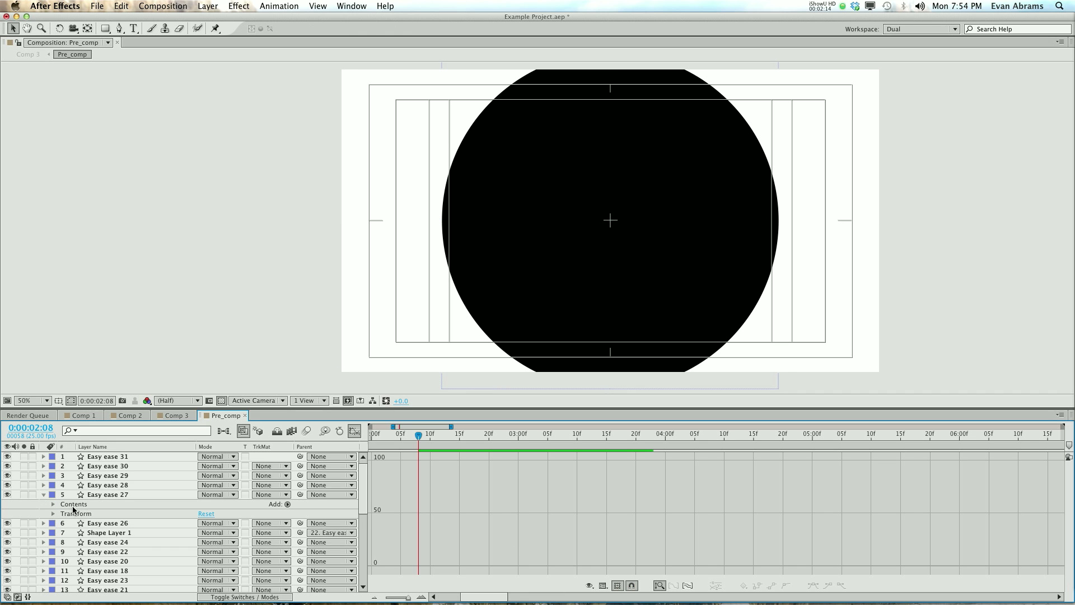
pyautogui.click(99, 498)
pyautogui.press('s')
pyautogui.click(92, 505)
pyautogui.click(687, 585)
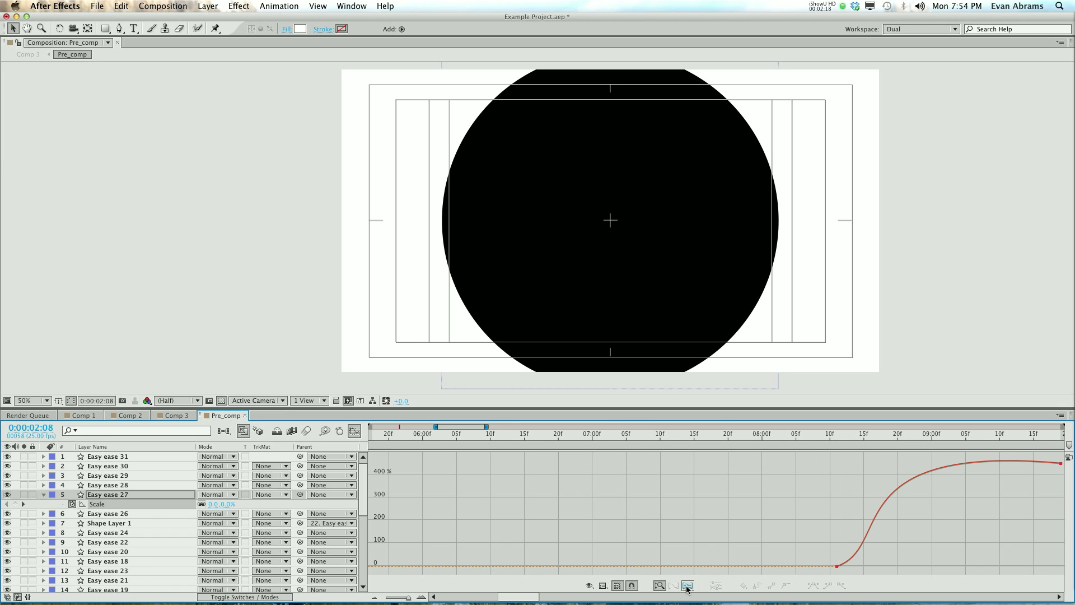
# Re-enable the display of animated properties, select all layers and fit all of their graphs to view.
pyautogui.click(594, 584)
pyautogui.click(600, 590)
pyautogui.click(149, 477)
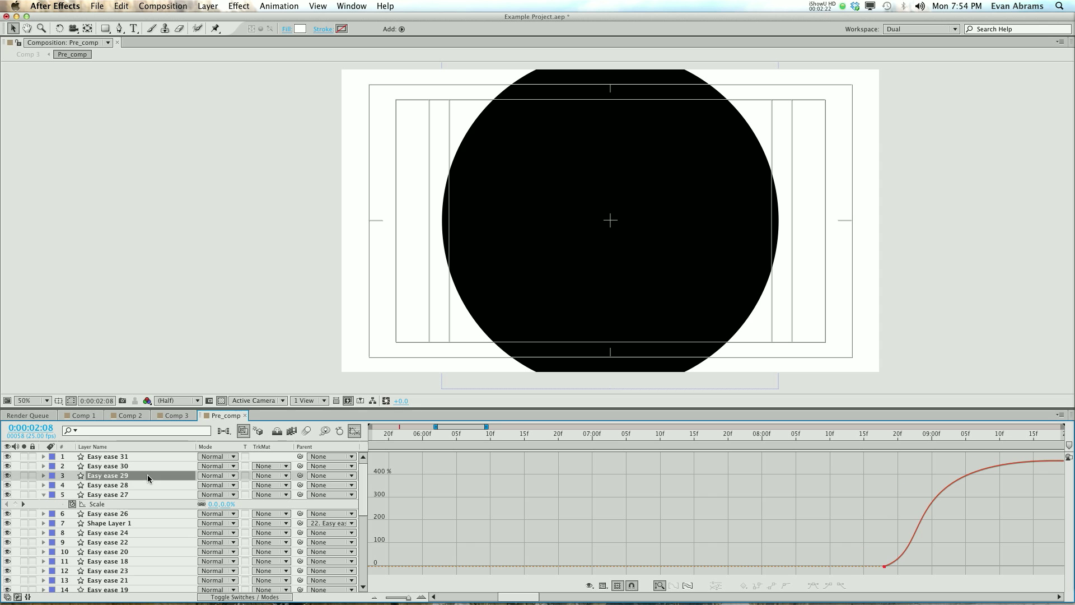
pyautogui.press('super+a')
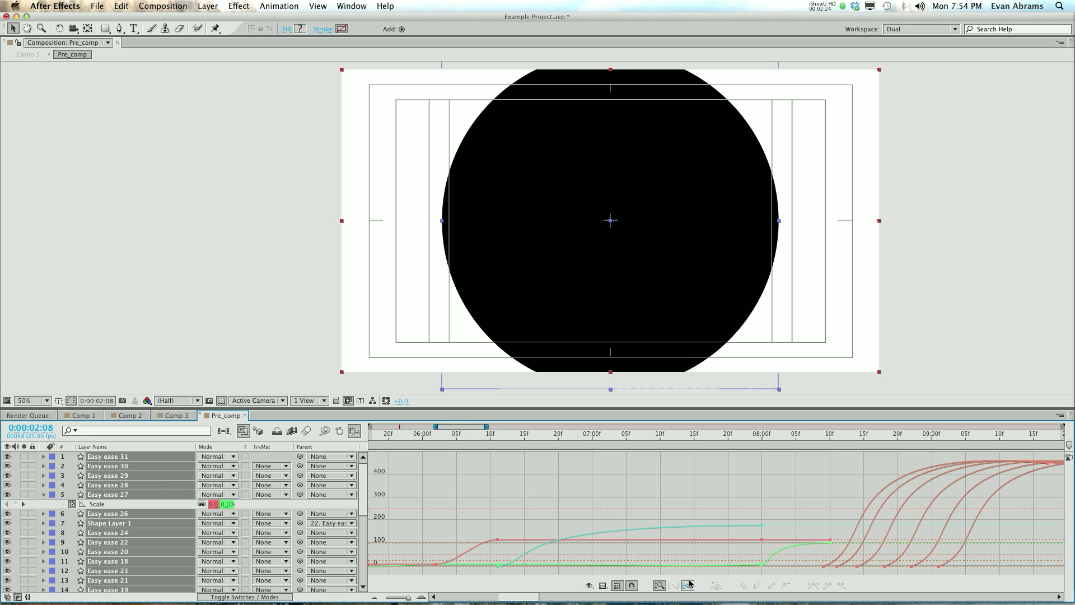
pyautogui.click(689, 586)
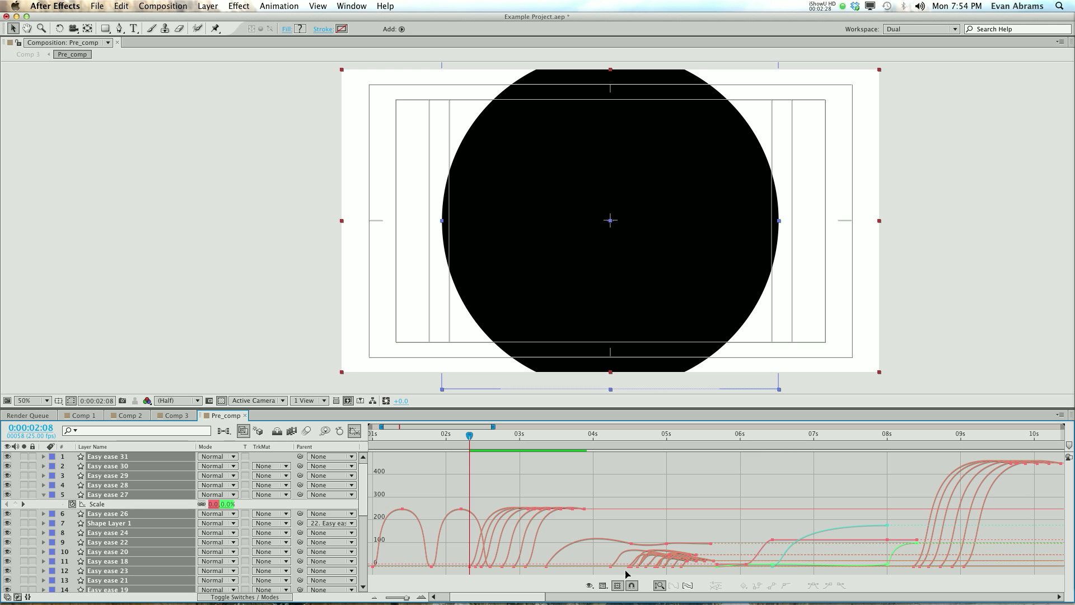
# Set the Graph Editor's graph type to Edit Value Graph instead of automatic selection.
pyautogui.click(589, 585)
pyautogui.click(628, 568)
pyautogui.click(611, 588)
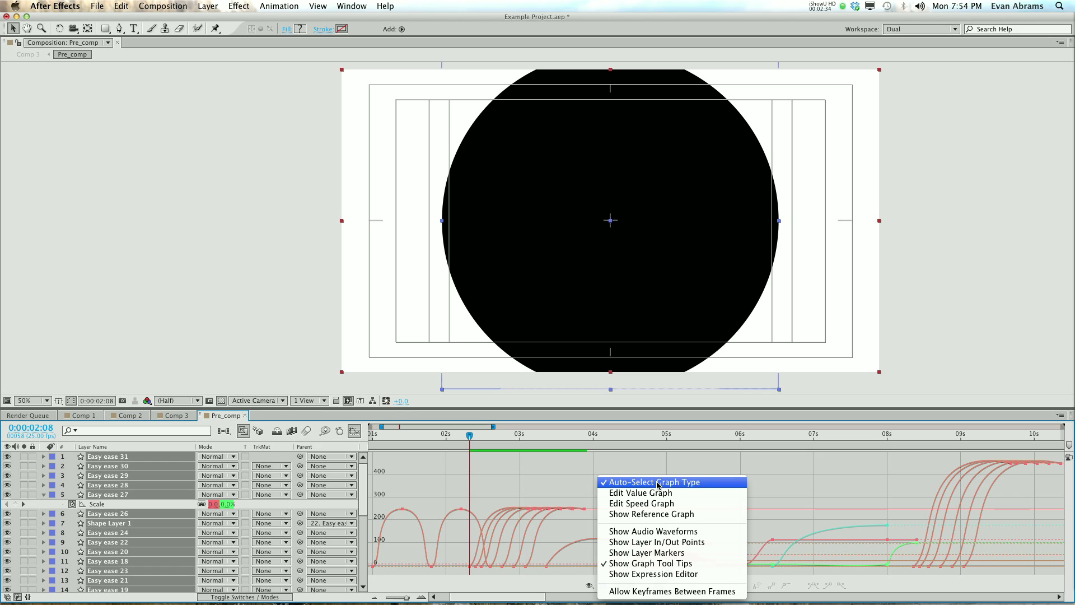
pyautogui.click(640, 495)
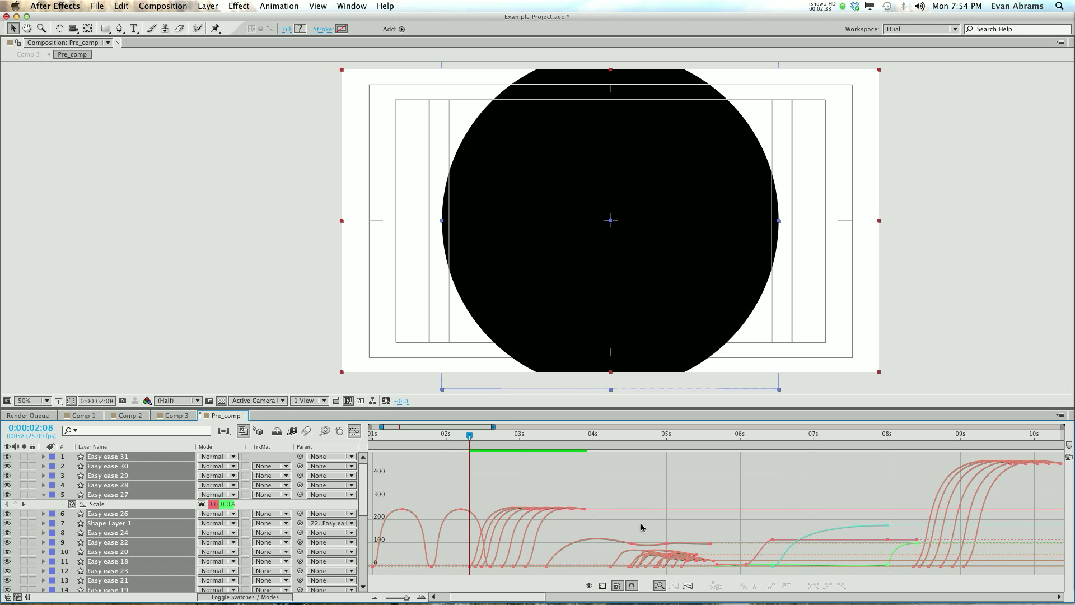
# Switch the Graph Editor to Edit Speed Graph for comparison and return it to Edit Value Graph.
pyautogui.click(589, 585)
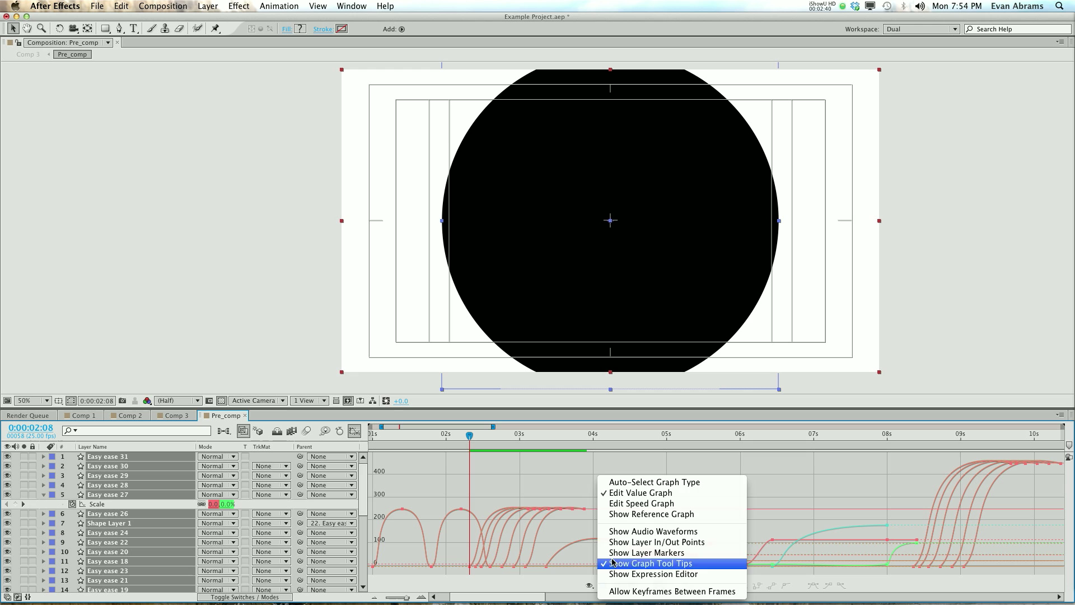
pyautogui.click(628, 503)
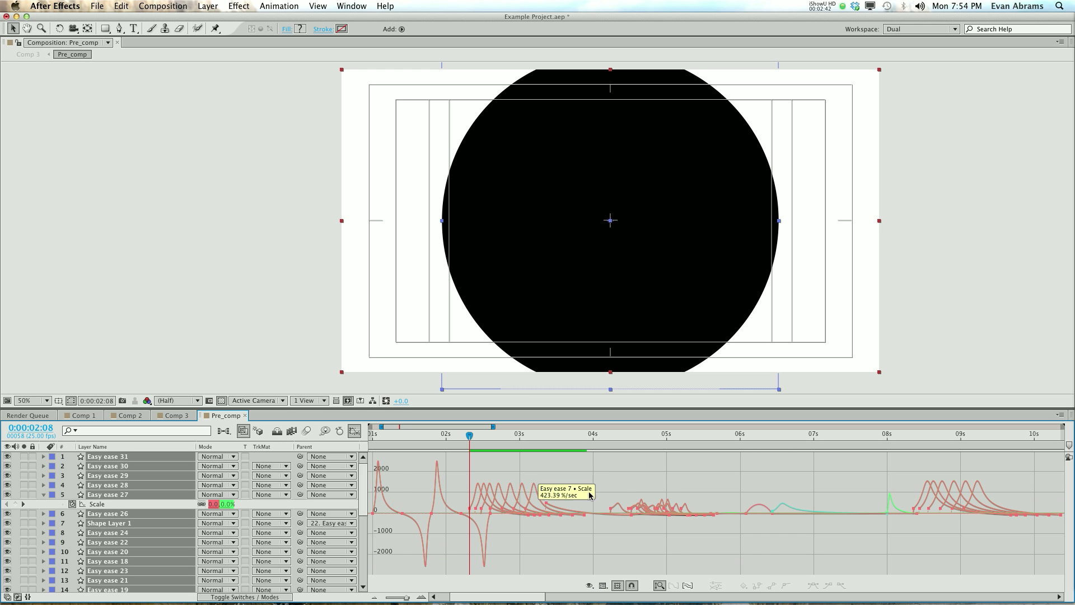
pyautogui.click(603, 585)
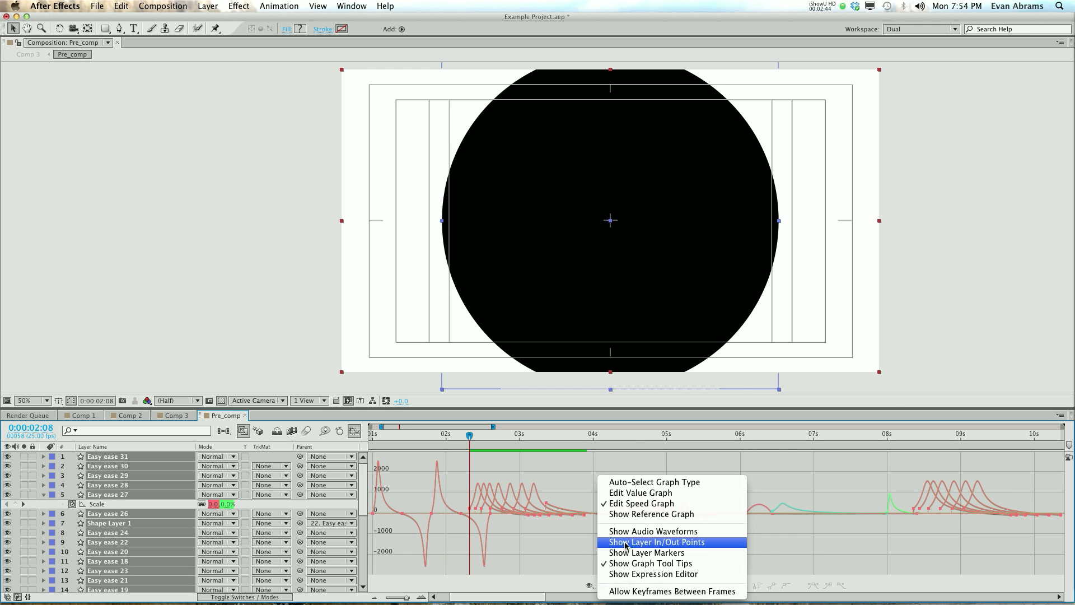
pyautogui.click(631, 499)
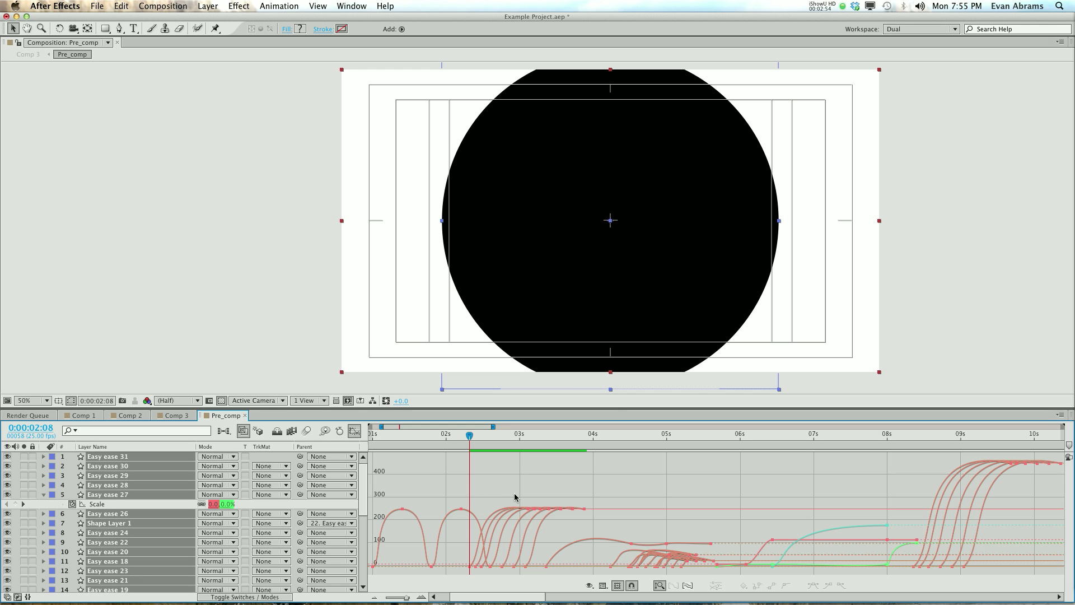
# Select the cluster of scale keyframes between about 2 and 4 seconds with the transform box off, deselect them and turn the box back on.
pyautogui.moveTo(623, 491); pyautogui.dragTo(476, 519)
pyautogui.click(548, 504)
pyautogui.moveTo(588, 496); pyautogui.dragTo(470, 568)
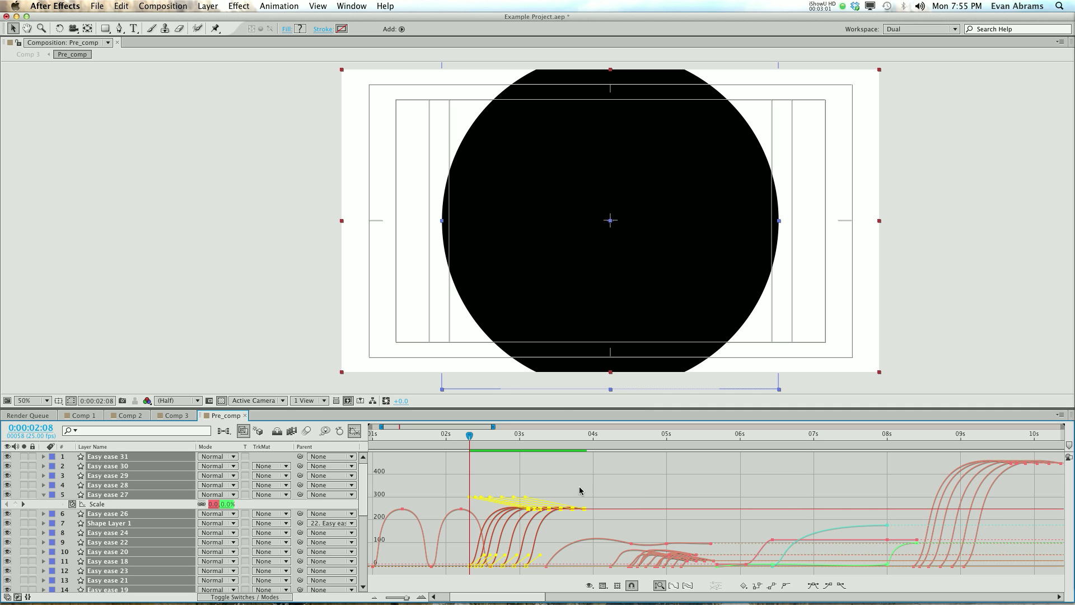
pyautogui.click(597, 495)
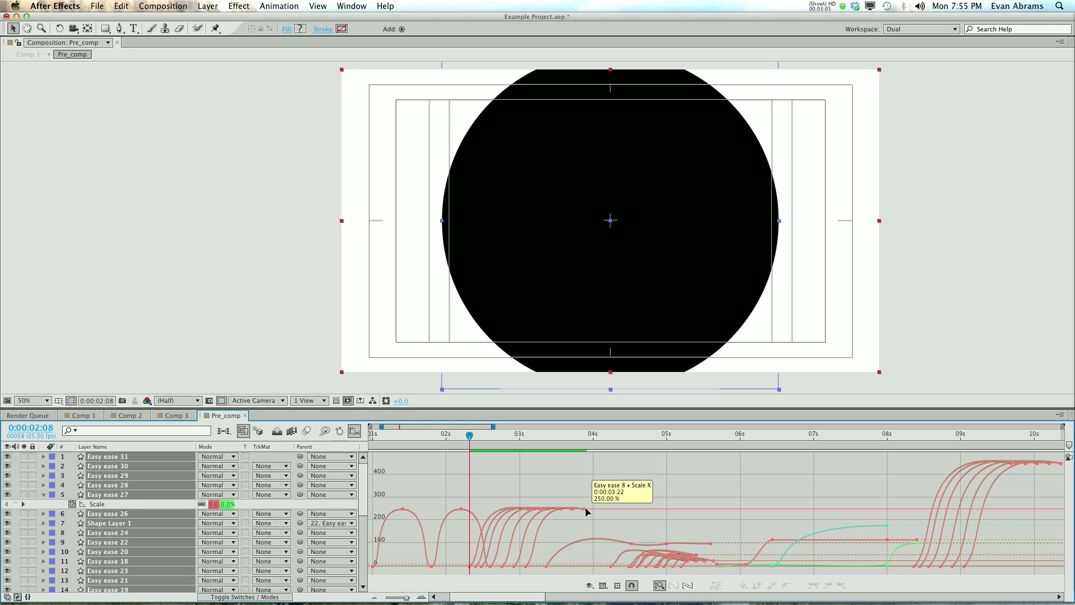
pyautogui.click(617, 586)
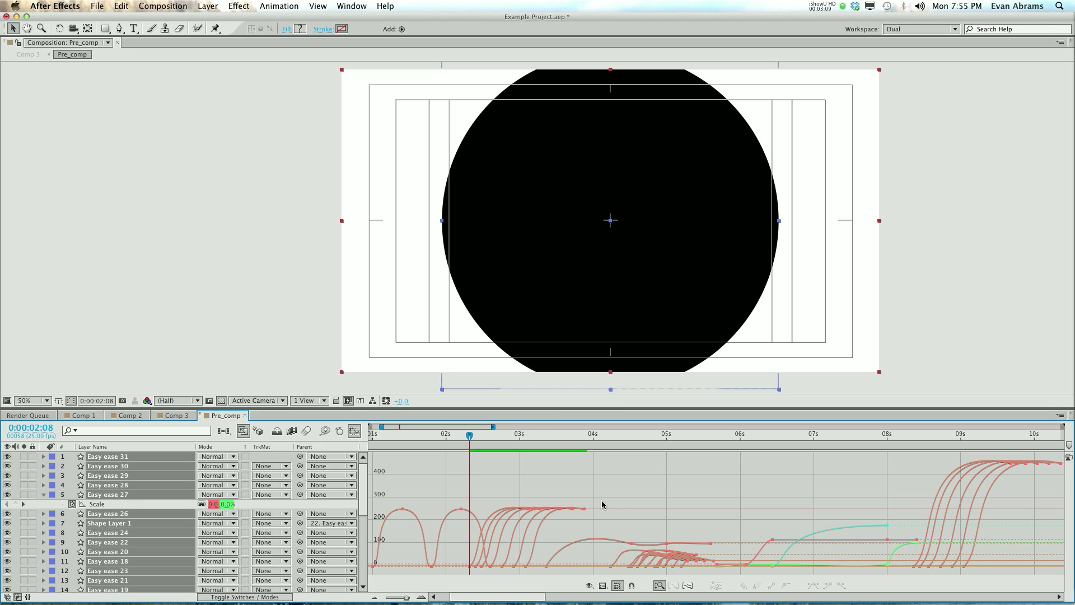
# Try moving the last Scale keyframe of Easy ease 8 to 0:00:03:07 with snapping off, and undo the move.
pyautogui.click(584, 509)
pyautogui.moveTo(585, 508); pyautogui.dragTo(544, 570)
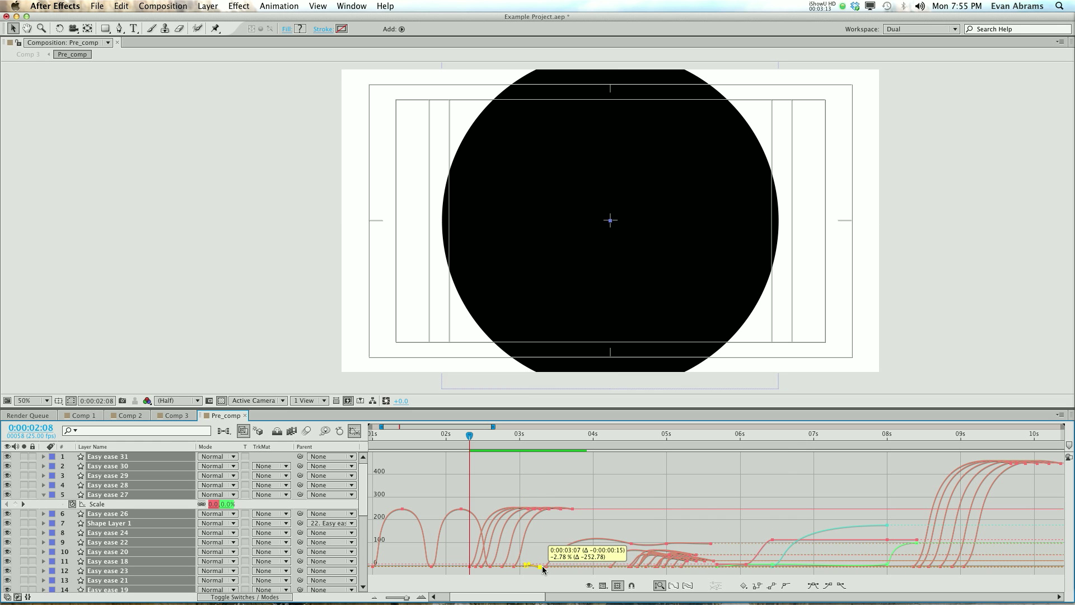
pyautogui.press('super+z')
# Fit the selected scale keyframes between about 2 and 4 seconds to view, deselect them and fit all graphs again.
pyautogui.click(659, 586)
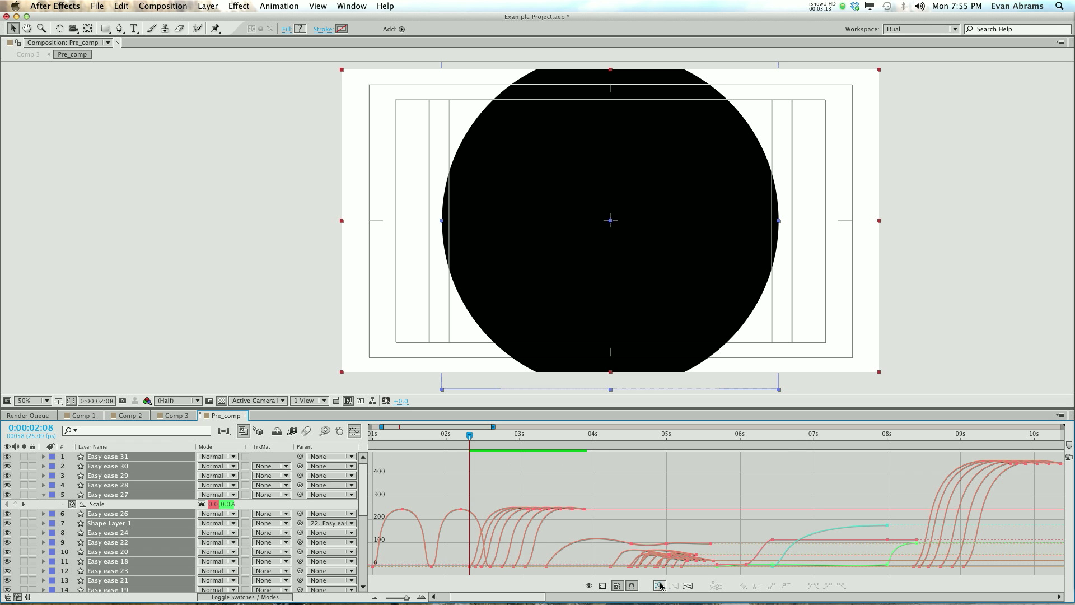
pyautogui.click(688, 586)
pyautogui.moveTo(614, 493); pyautogui.dragTo(526, 552)
pyautogui.click(674, 585)
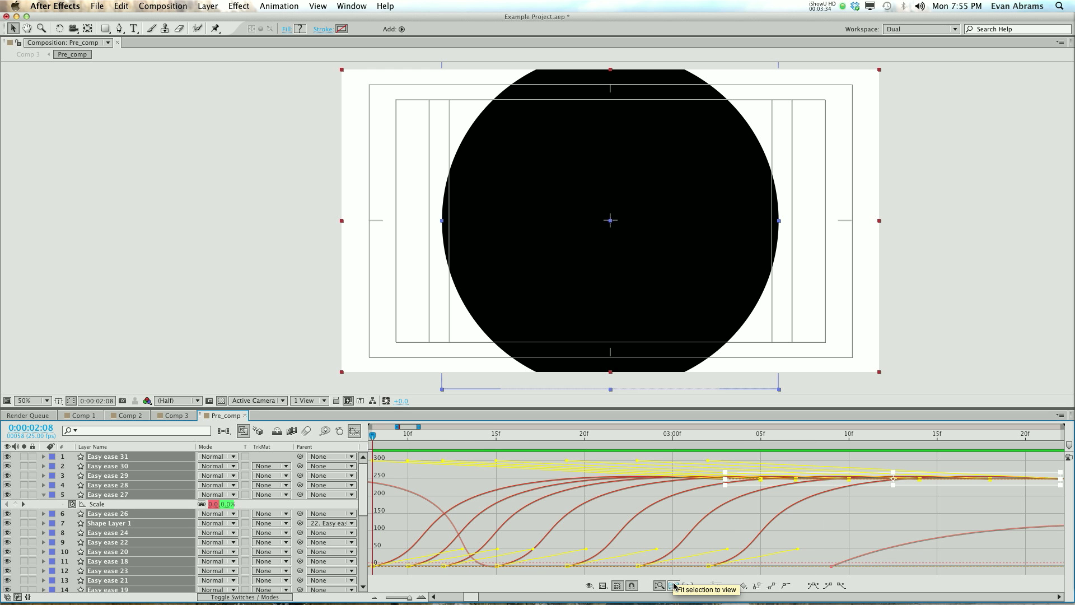
pyautogui.click(825, 527)
pyautogui.click(688, 585)
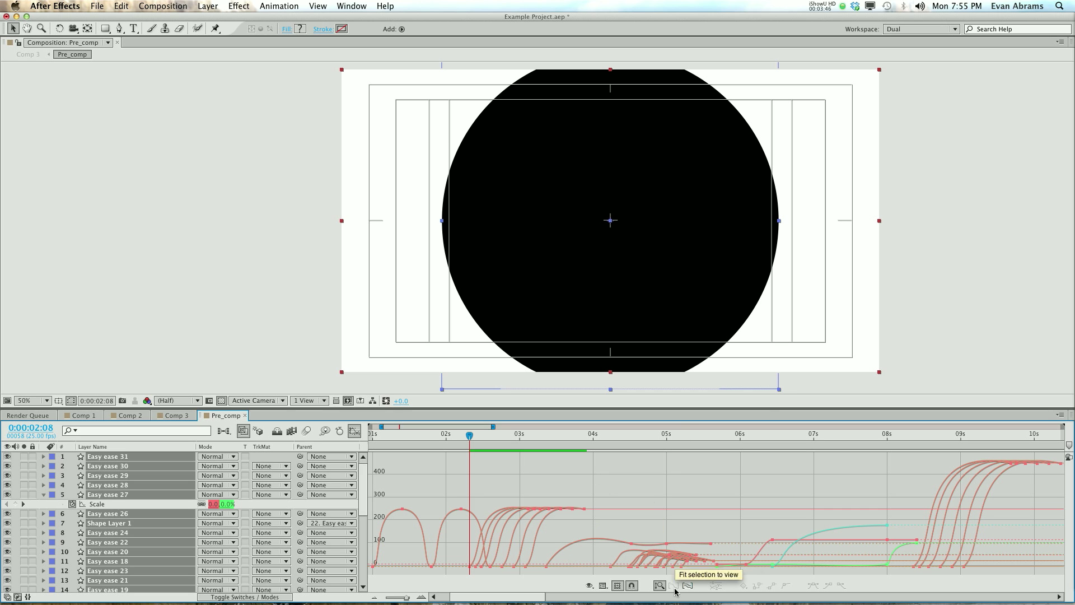
# Examine the keyframe options and the value dialog for the last Scale keyframe of Easy ease 8, then deselect it.
pyautogui.click(586, 509)
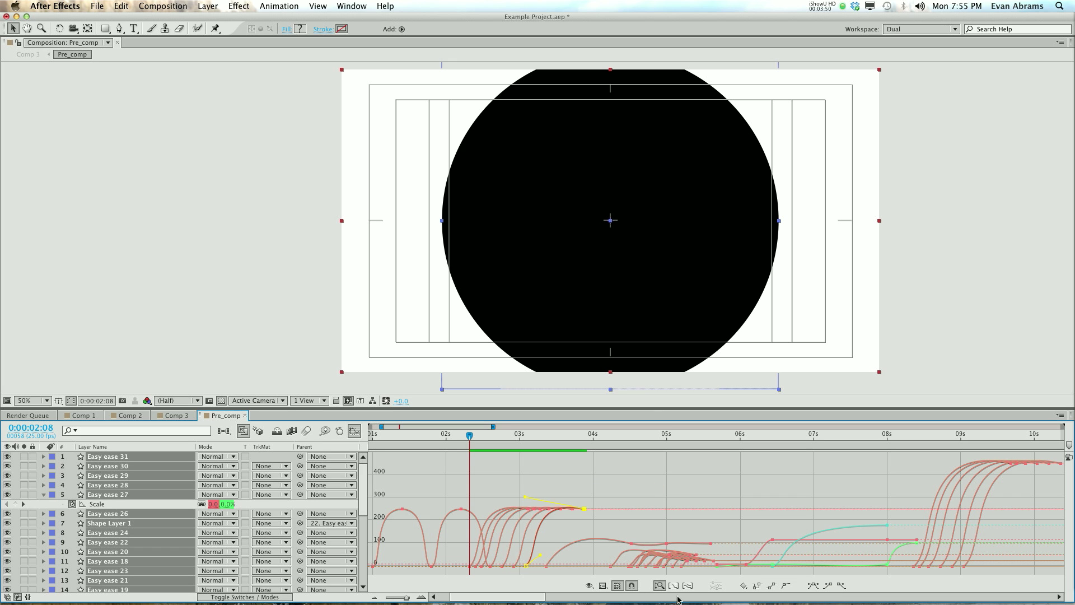
pyautogui.click(745, 586)
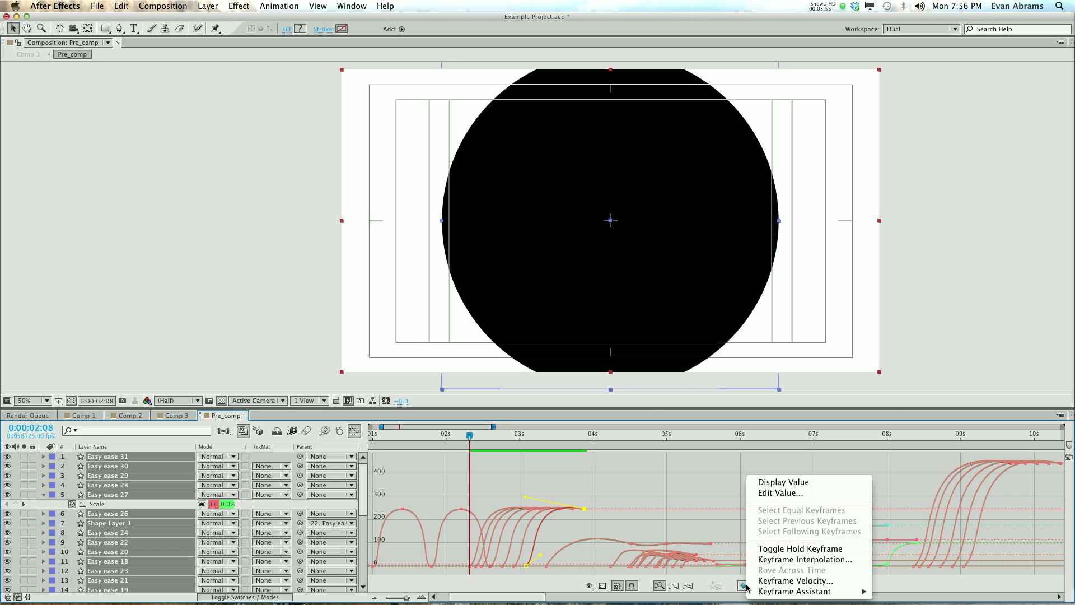
pyautogui.click(640, 502)
pyautogui.rightClick(586, 510)
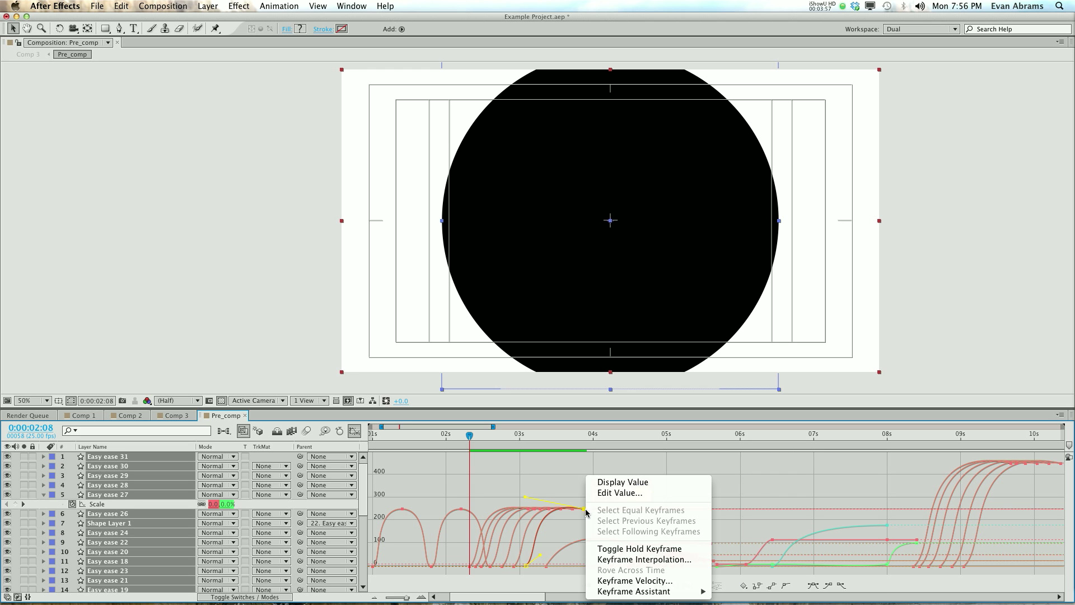
pyautogui.click(616, 493)
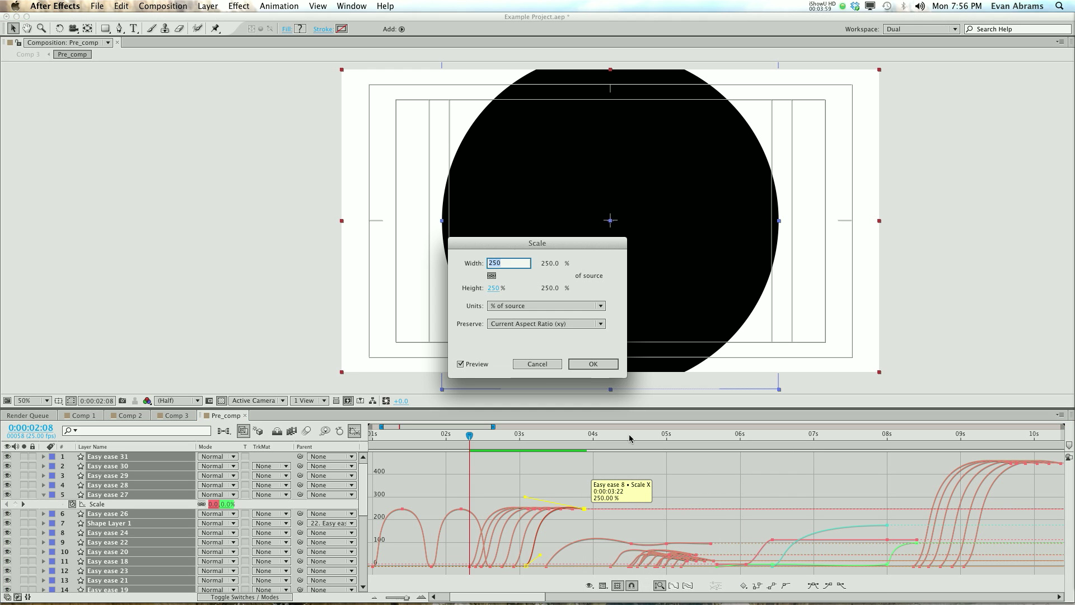
pyautogui.click(541, 379)
pyautogui.rightClick(585, 509)
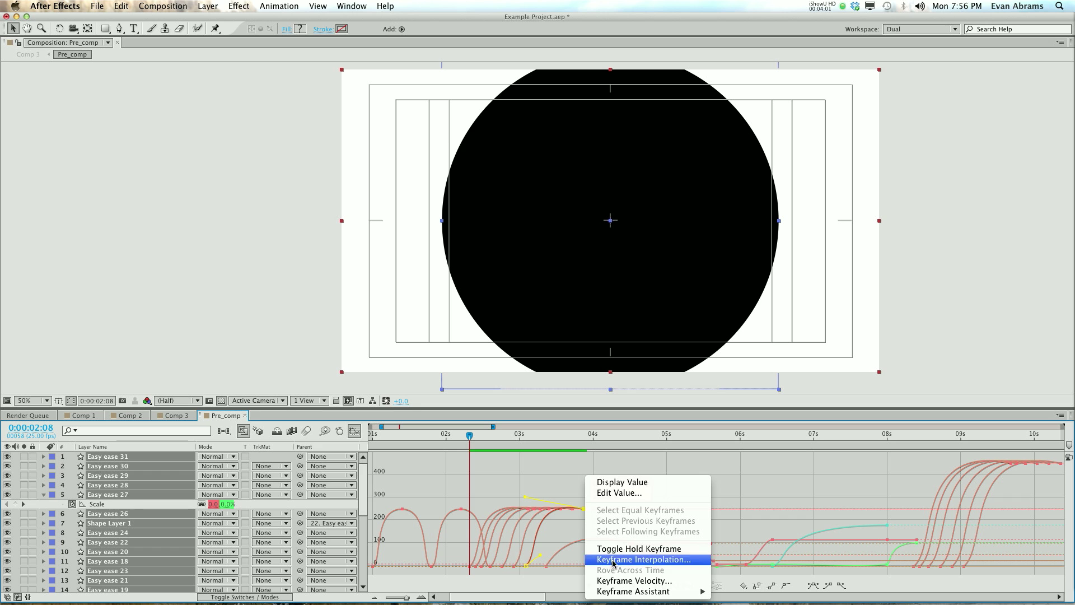
pyautogui.click(782, 478)
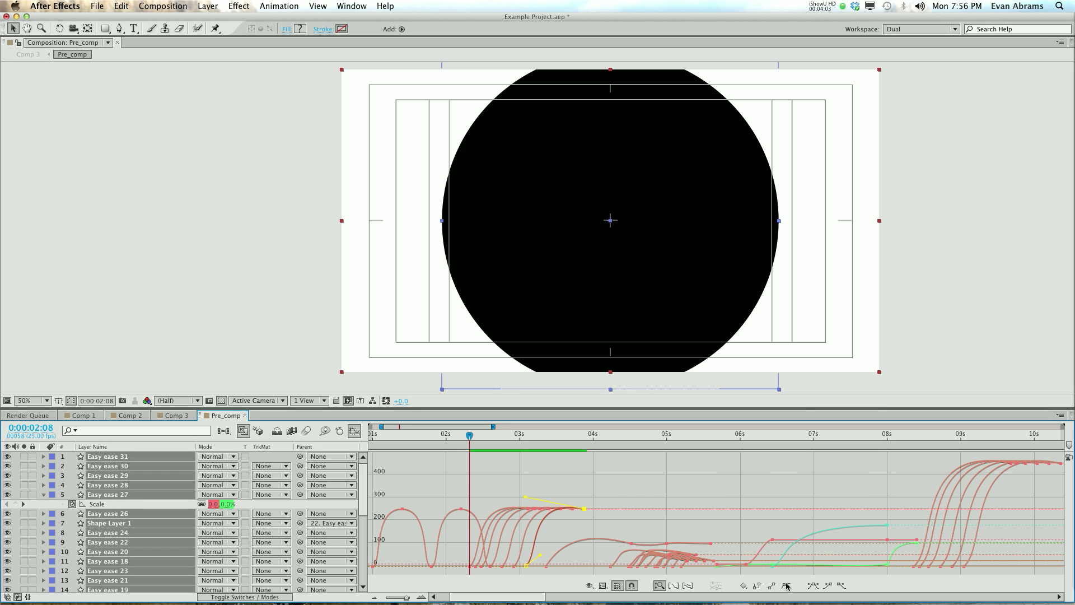
pyautogui.click(743, 585)
pyautogui.press('Escape')
pyautogui.click(616, 503)
# Try pulling the outgoing handle of Easy ease 3's peak Scale keyframe upward, undo the change and deselect the keyframe.
pyautogui.click(463, 511)
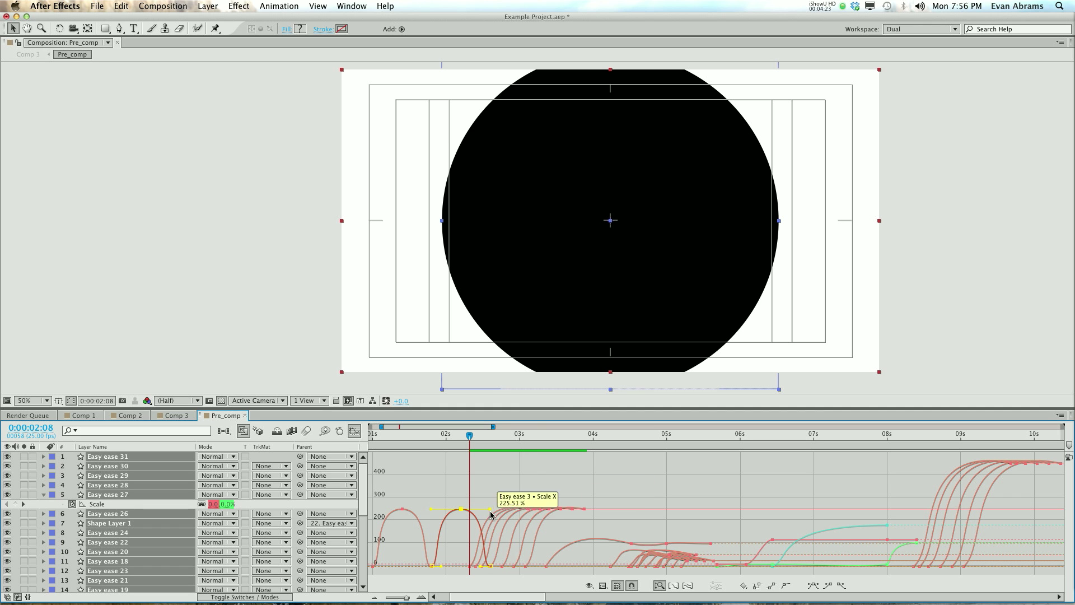
pyautogui.moveTo(489, 512); pyautogui.dragTo(490, 489)
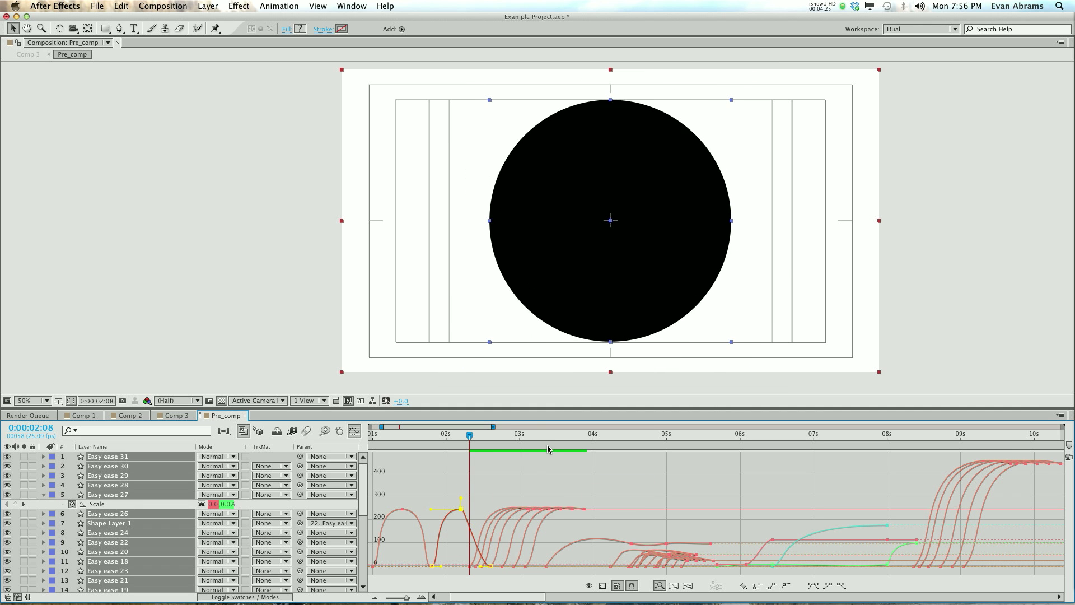
pyautogui.hotkey('ctrl', 'z')
pyautogui.click(504, 487)
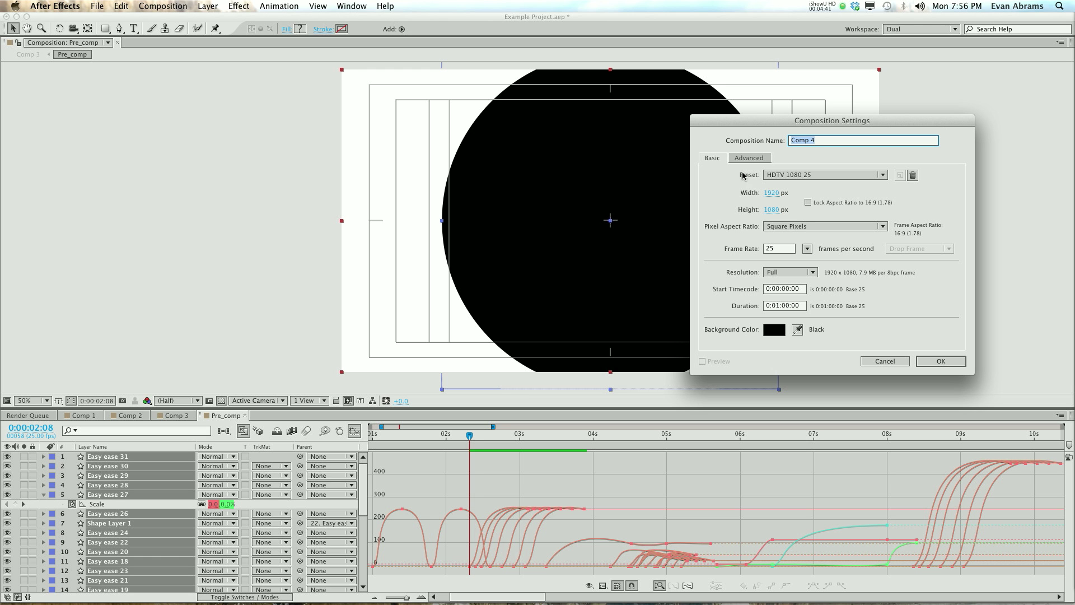
# Create the composition Comp 4 with the HDTV 1080 25 preset and add a white solid to it.
pyautogui.click(941, 360)
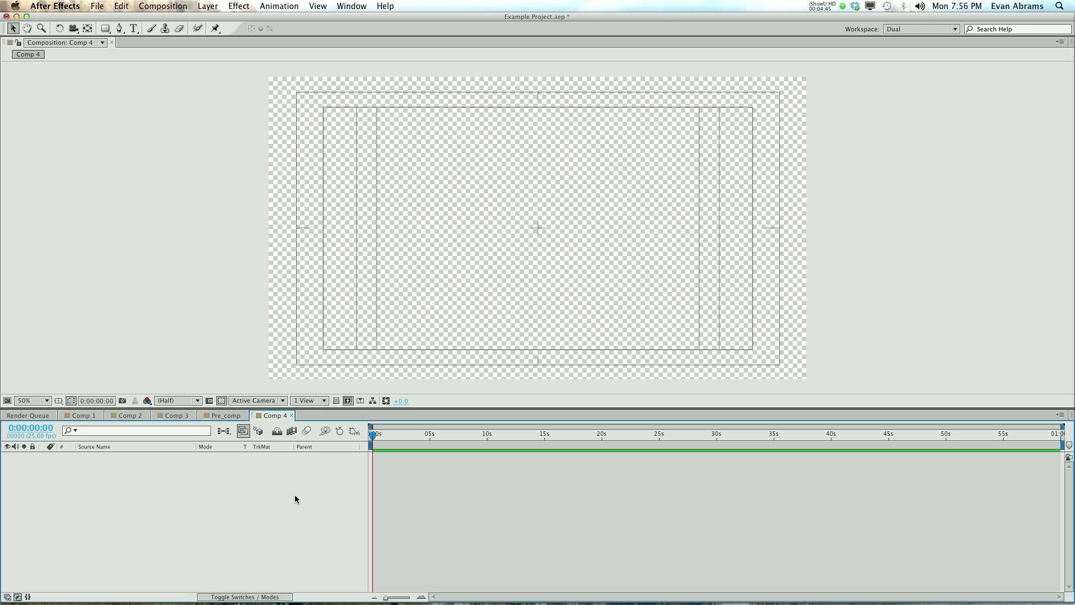
pyautogui.rightClick(225, 480)
pyautogui.moveTo(336, 486)
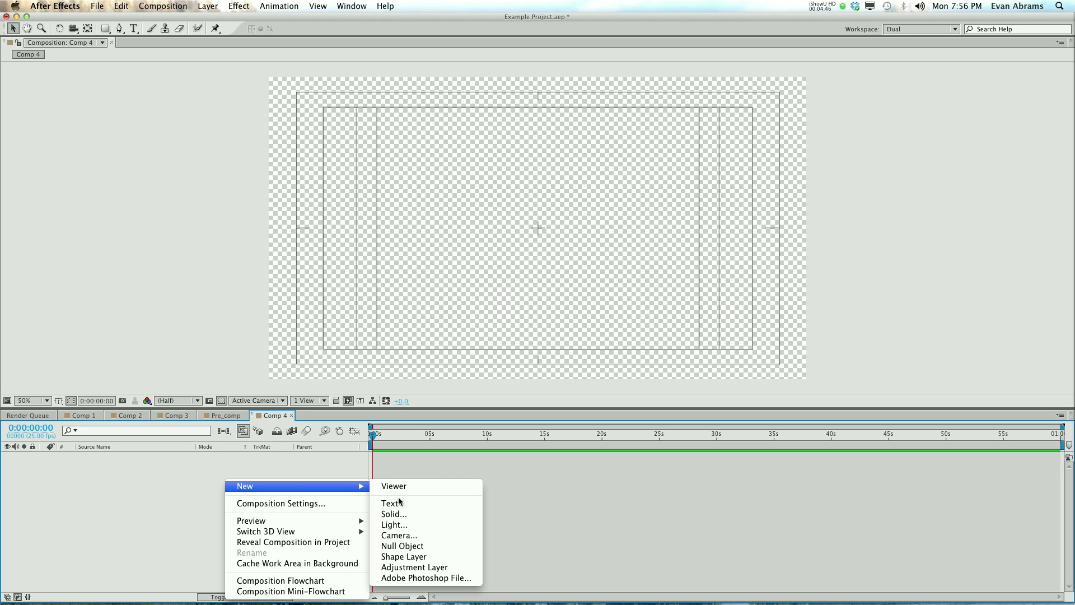
pyautogui.click(443, 513)
pyautogui.click(620, 412)
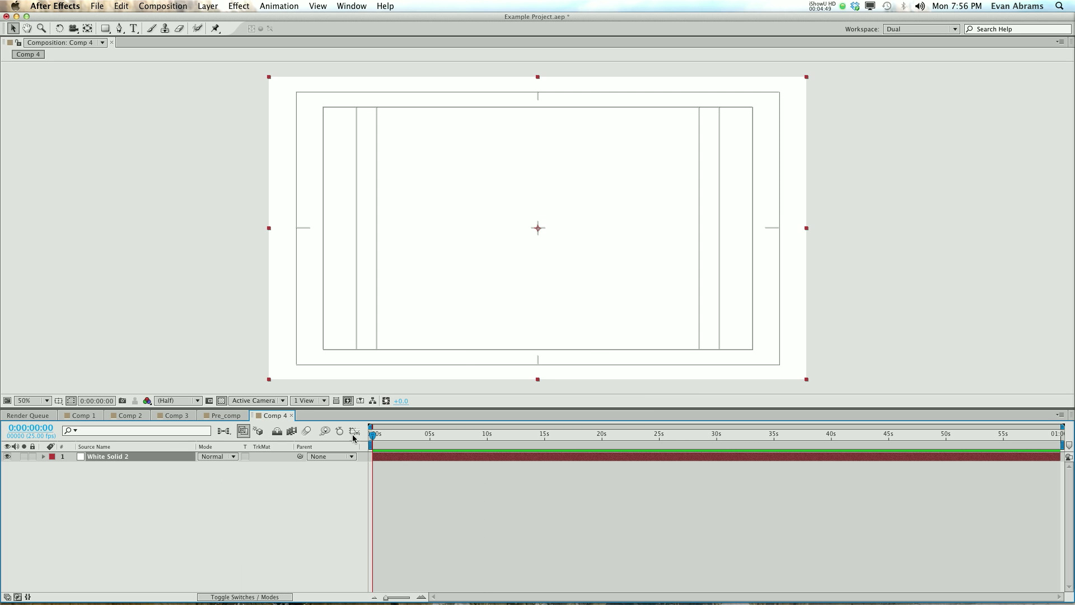
# Switch the layer list from source names to layer names and lock the white solid.
pyautogui.rightClick(172, 482)
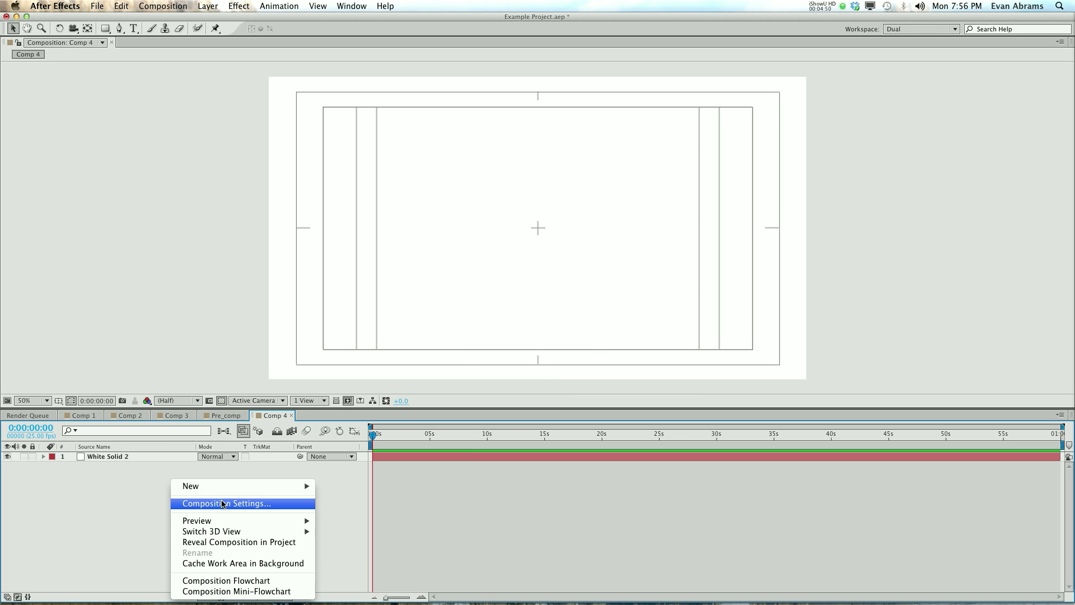
pyautogui.click(79, 470)
pyautogui.click(90, 447)
pyautogui.click(79, 456)
pyautogui.click(32, 456)
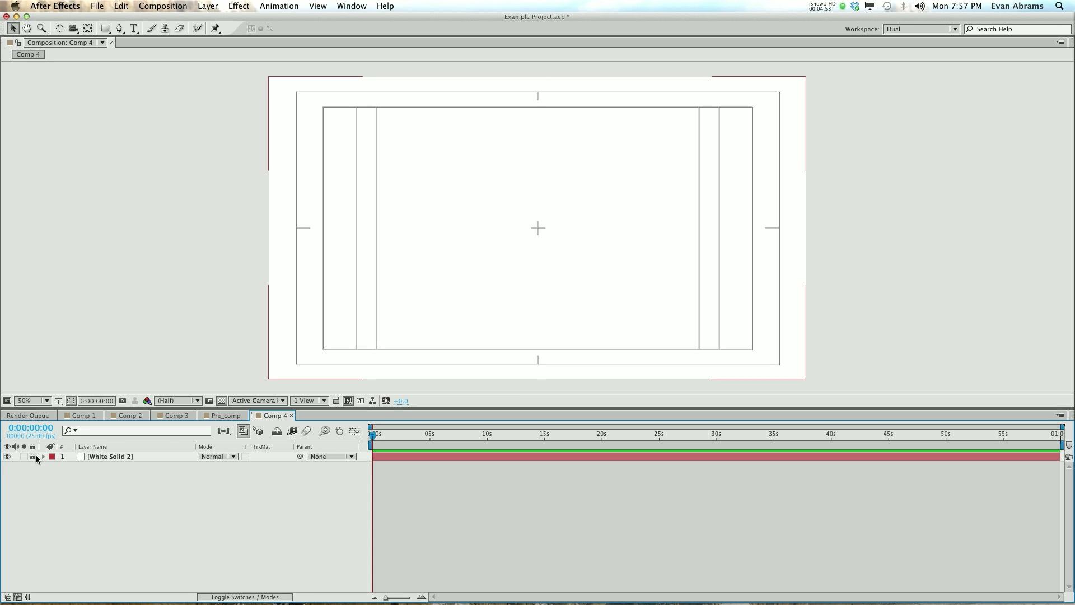
# Add an ellipse shape layer that fills the composition and set its fill colour to black.
pyautogui.moveTo(104, 28); pyautogui.dragTo(135, 52)
pyautogui.doubleClick(109, 30)
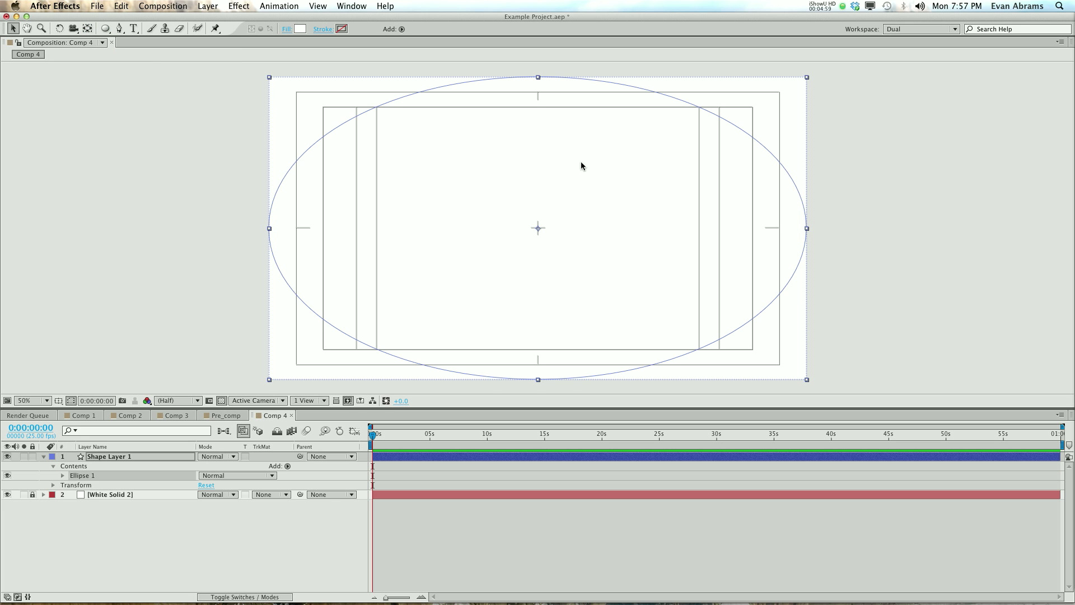
pyautogui.click(300, 29)
pyautogui.moveTo(833, 348); pyautogui.dragTo(651, 487)
pyautogui.click(966, 267)
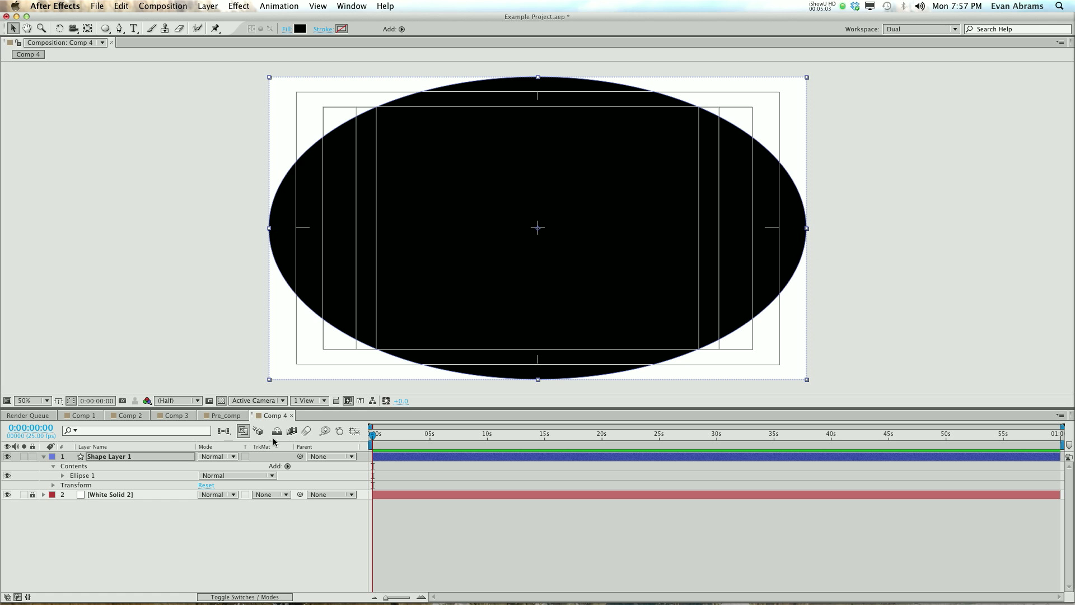
# Set the Size of Ellipse Path 1 to 500 by 500 and deselect the layer.
pyautogui.click(62, 476)
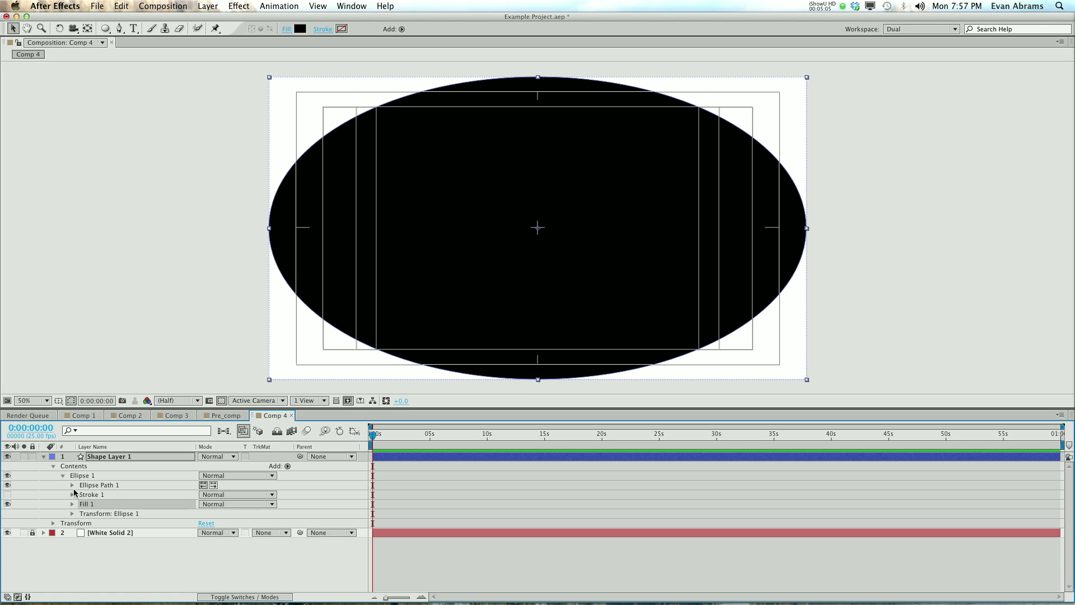
pyautogui.click(72, 486)
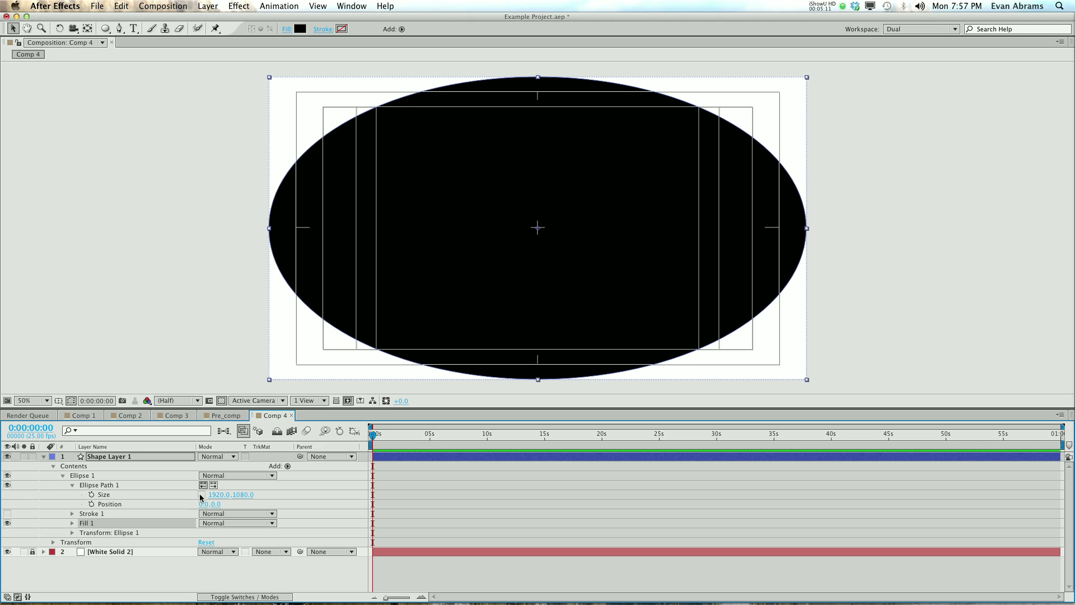
pyautogui.click(218, 495)
pyautogui.write('500')
pyautogui.press('Tab')
pyautogui.write('5')
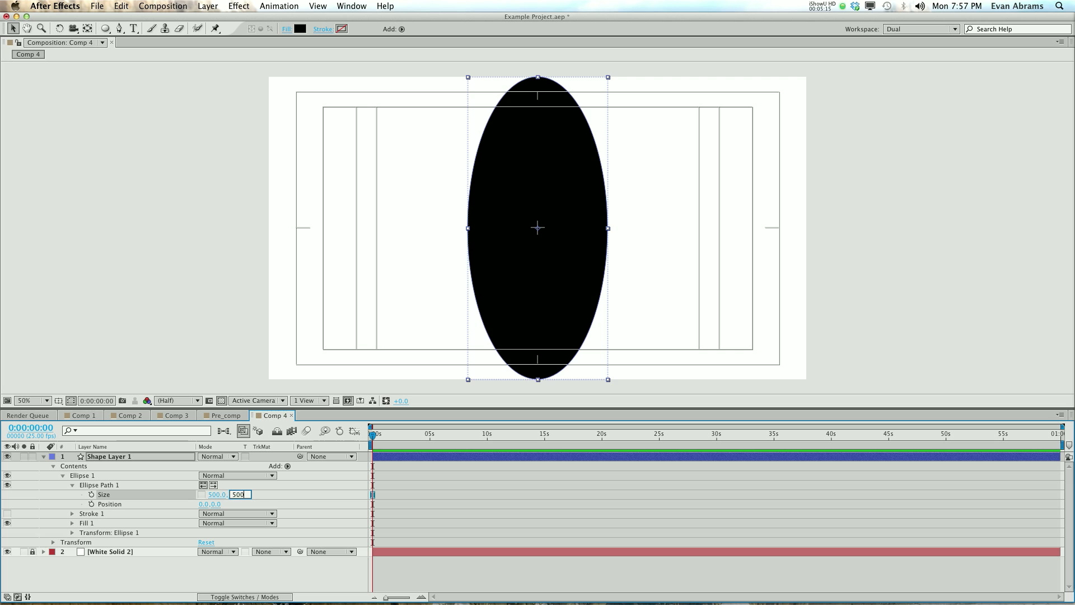
pyautogui.write('00')
pyautogui.press('Return')
pyautogui.click(494, 495)
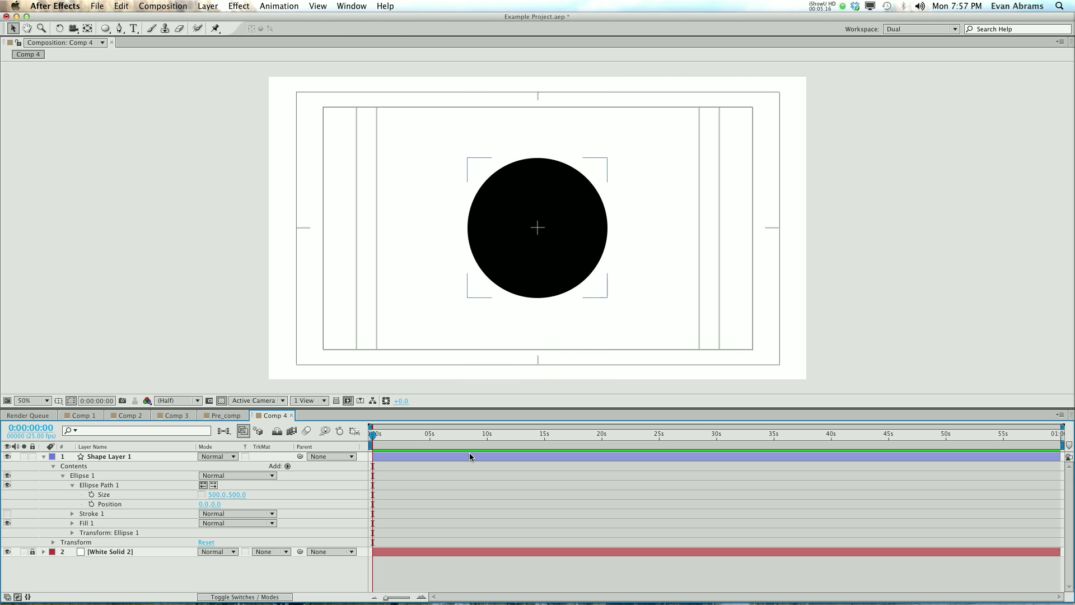
# Move the start of Shape Layer 1 to 0:00:01:05 and add a Scale keyframe of 0% there.
pyautogui.click(107, 459)
pyautogui.press('s')
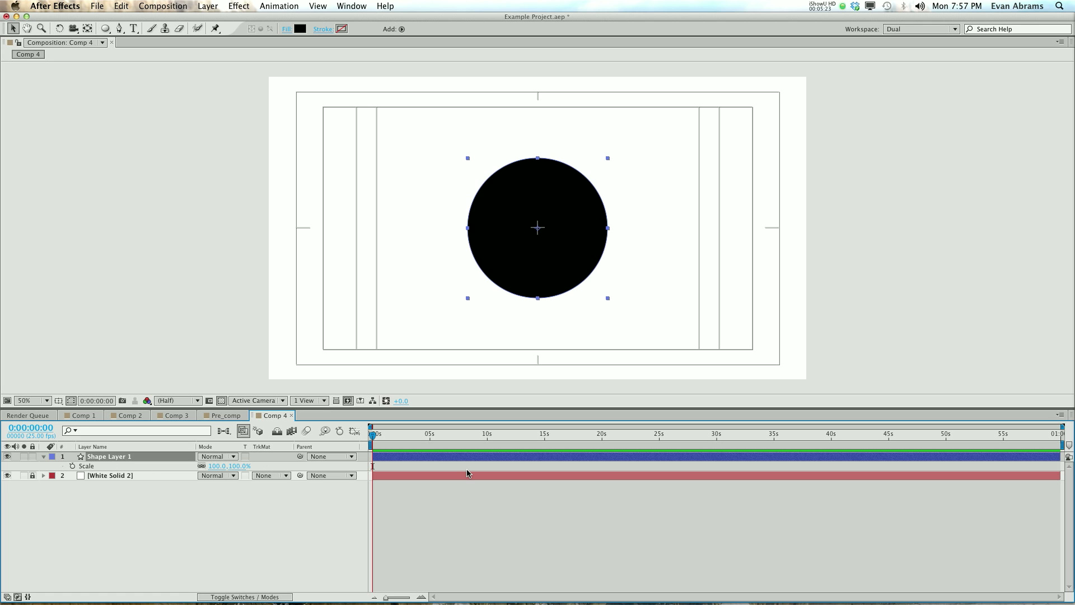
pyautogui.press('space')
pyautogui.moveTo(444, 459); pyautogui.dragTo(464, 459)
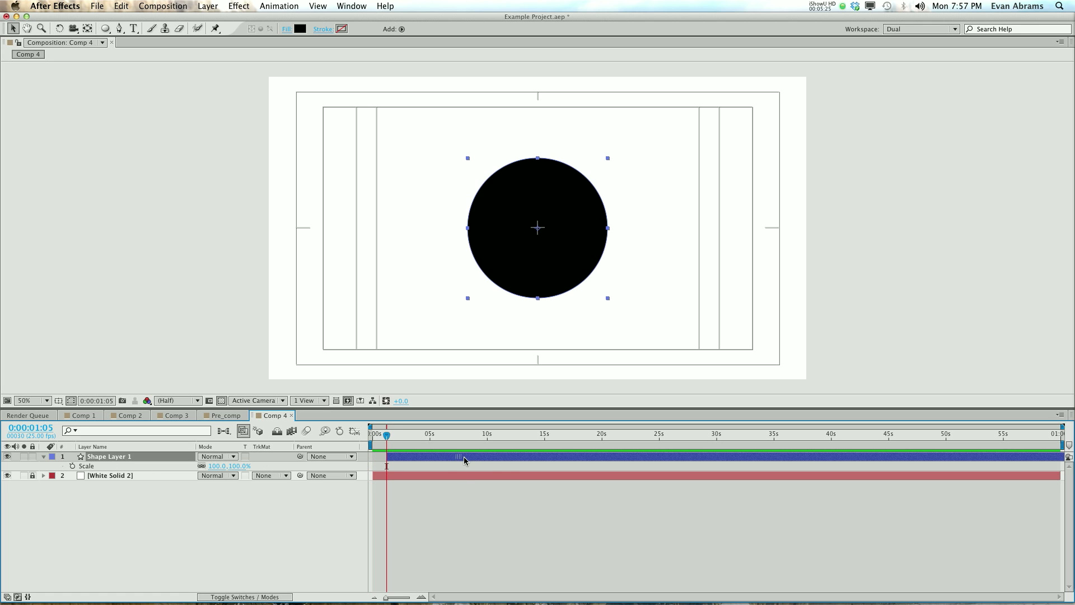
pyautogui.click(72, 466)
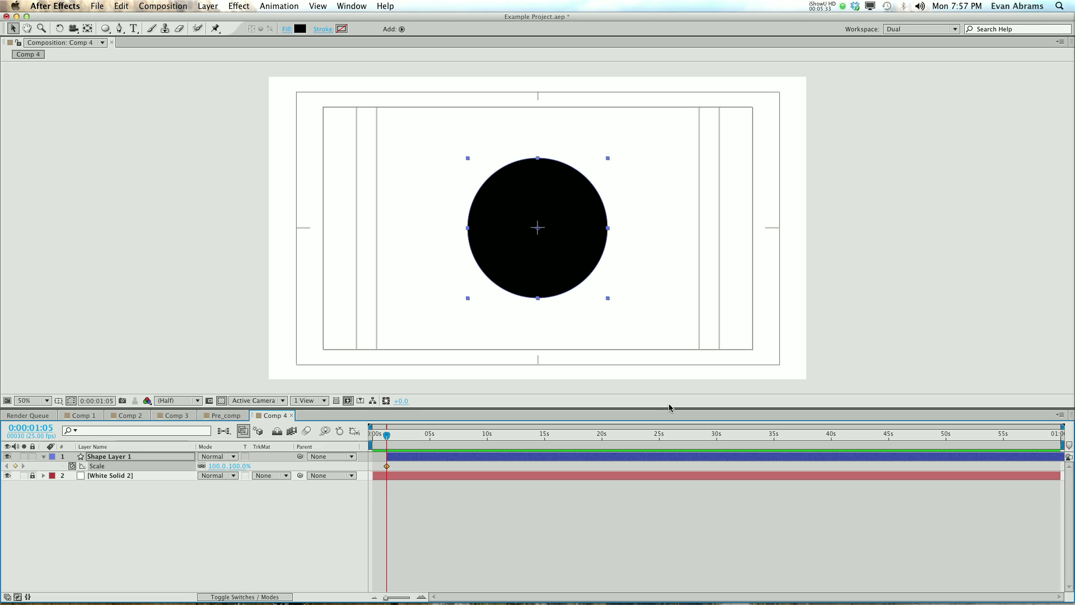
pyautogui.click(230, 467)
pyautogui.write('0')
pyautogui.press('Return')
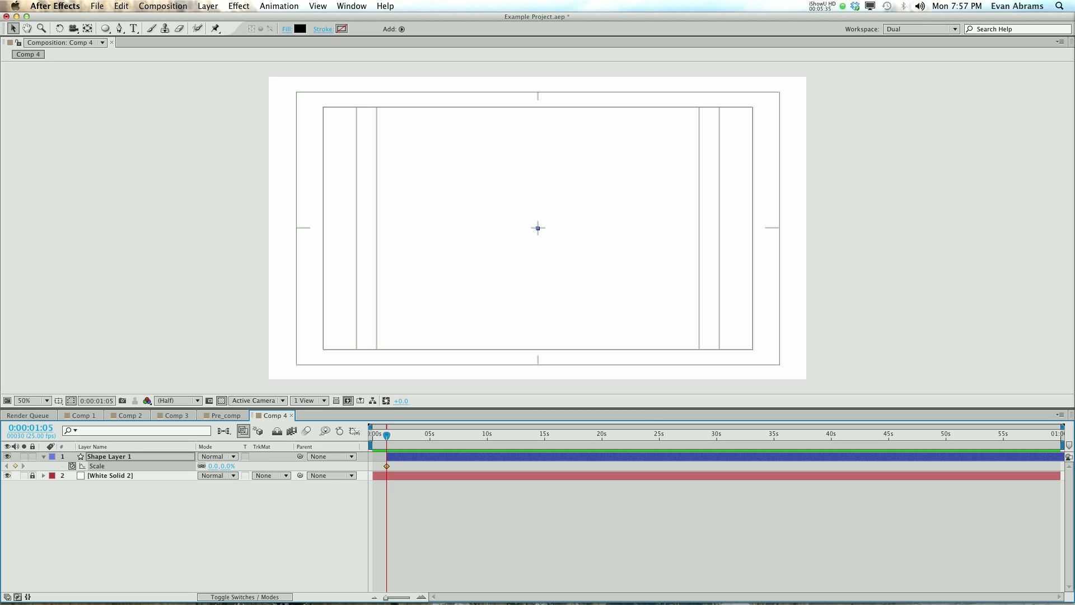
# Add Scale keyframes to Shape Layer 1 of 100% at 0:00:02:00 and 0% at 0:00:02:20.
pyautogui.press('space')
pyautogui.click(227, 466)
pyautogui.write('100')
pyautogui.press('Return')
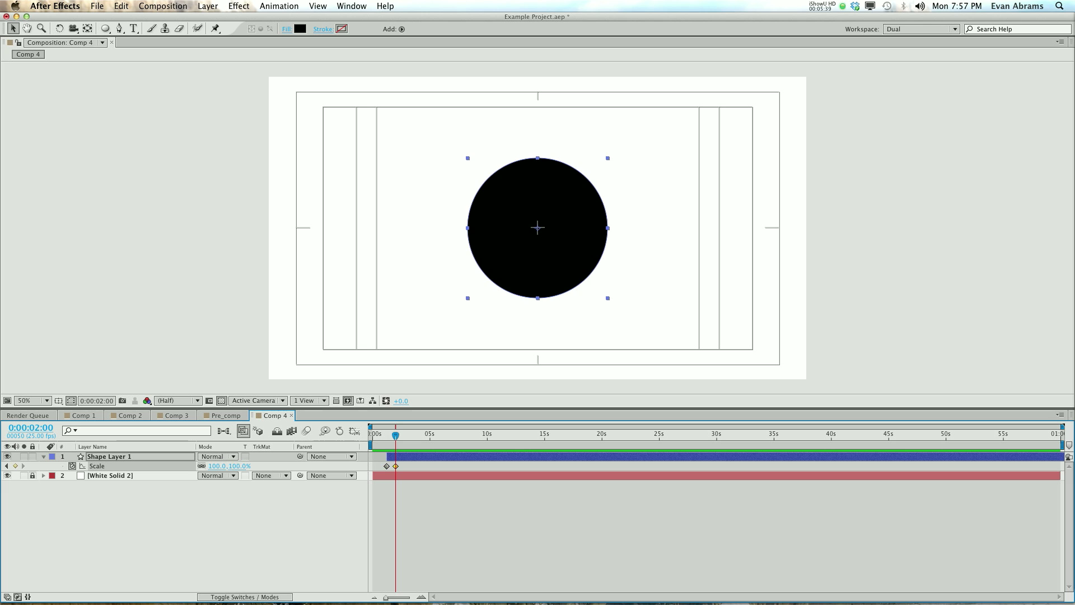
pyautogui.press('space')
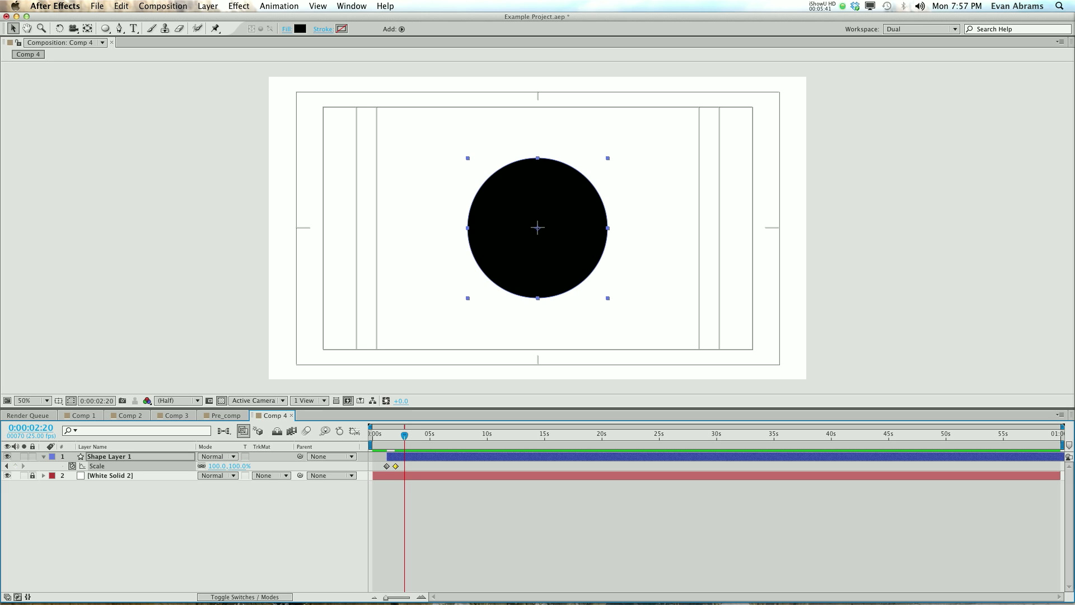
pyautogui.click(235, 466)
pyautogui.write('0')
pyautogui.press('Return')
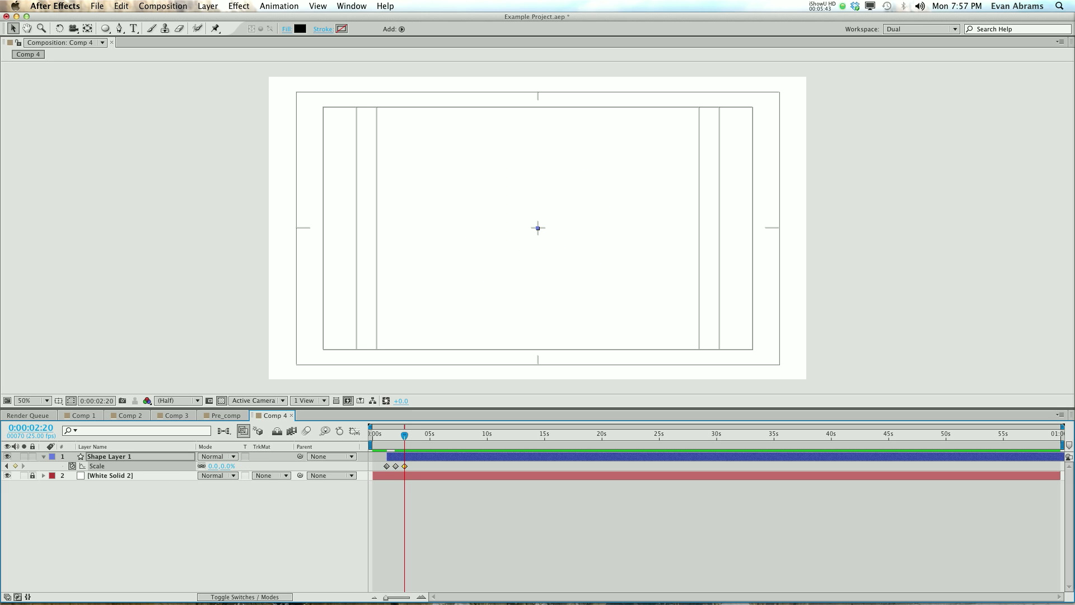
# Play back the circle's scale animation from 0:00:01:05 and move the current time to 0:00:02:20.
pyautogui.click(386, 436)
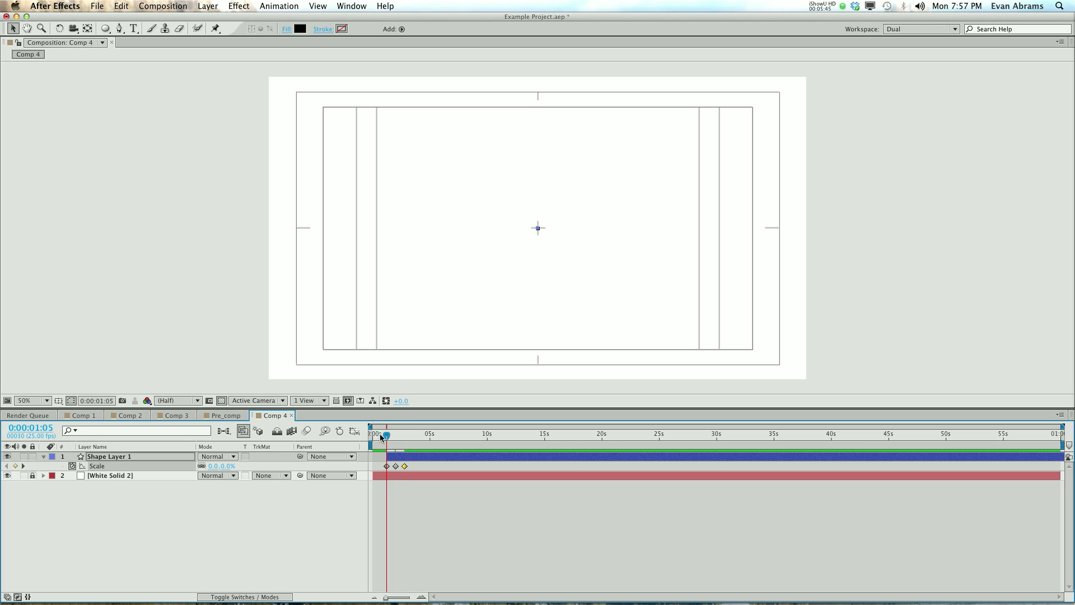
pyautogui.press('space')
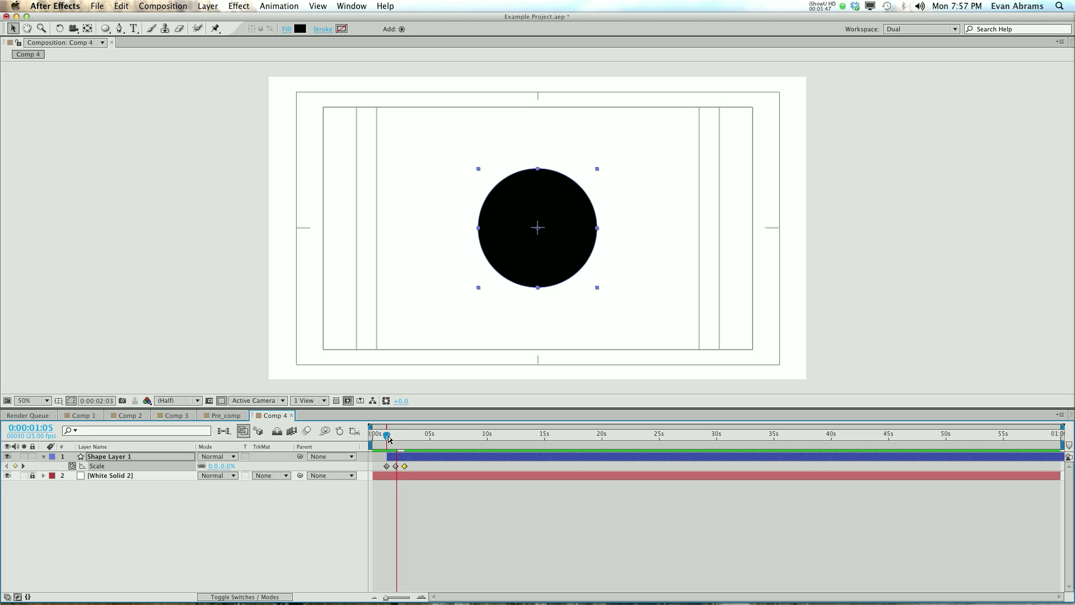
pyautogui.press('space')
pyautogui.press('space')
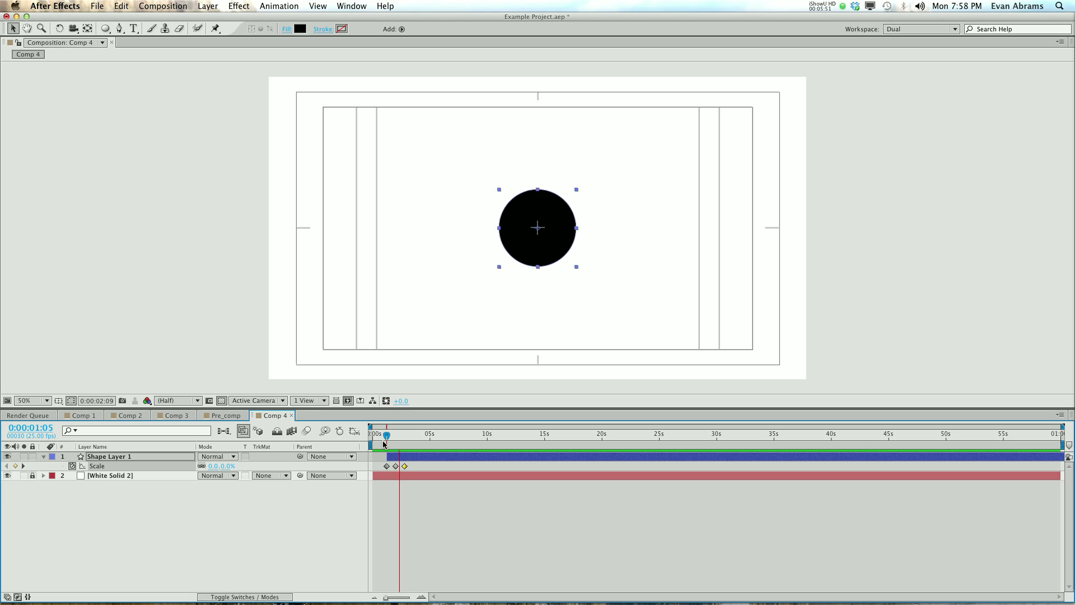
pyautogui.moveTo(389, 445); pyautogui.dragTo(407, 446)
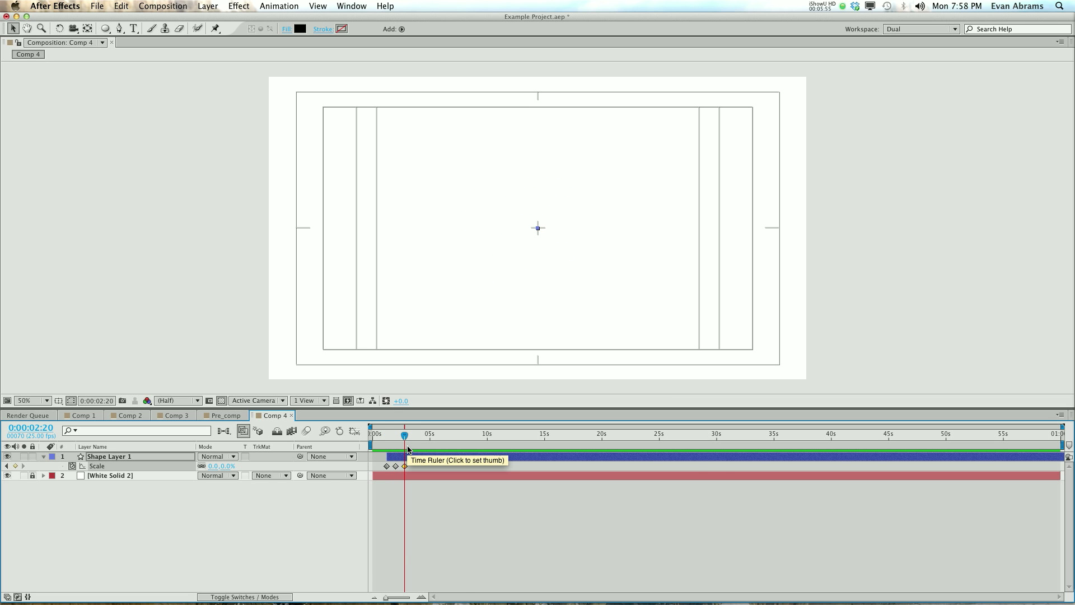
# Show the circle's Scale in the Graph Editor and apply Easy Ease to all three of its keyframes.
pyautogui.hotkey('shift', 'F3')
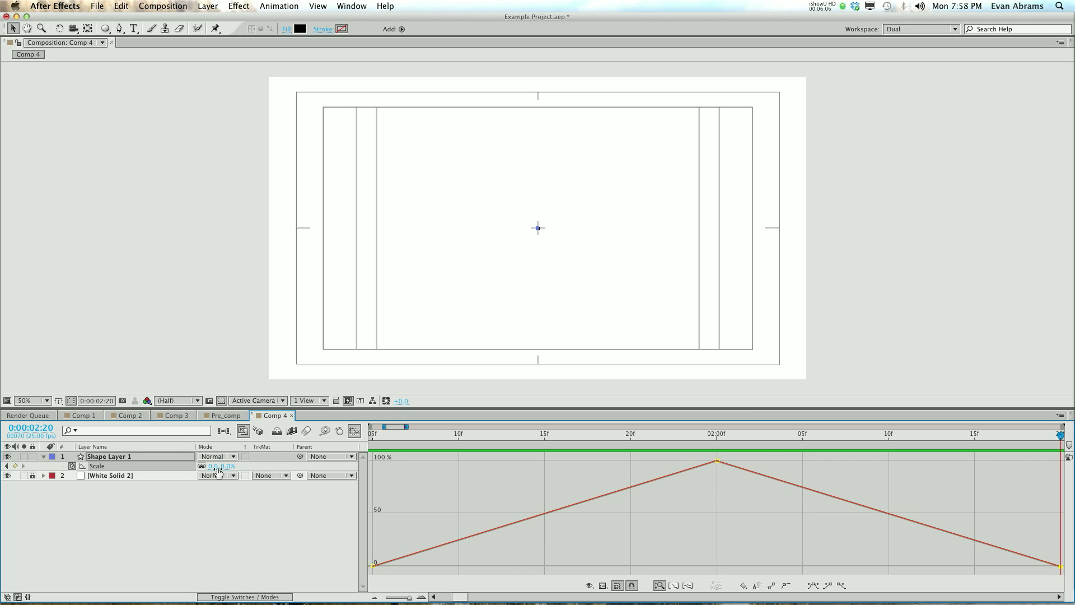
pyautogui.click(156, 467)
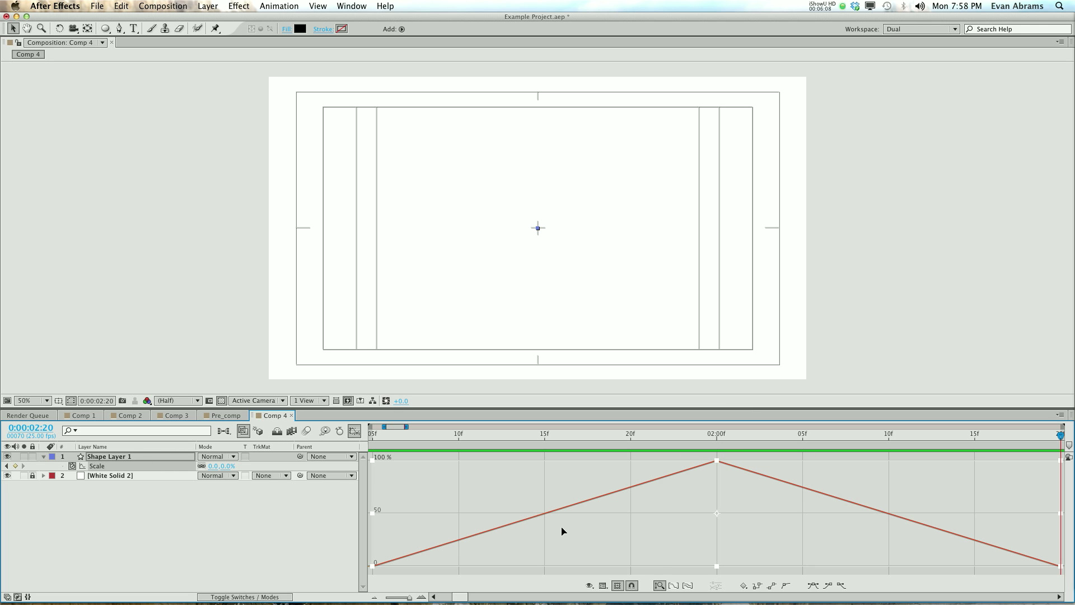
pyautogui.click(813, 585)
# Move the current time to 0:00:01:00 and preview the eased scale animation.
pyautogui.moveTo(409, 435); pyautogui.dragTo(346, 448)
pyautogui.moveTo(739, 435); pyautogui.dragTo(655, 440)
pyautogui.press('space')
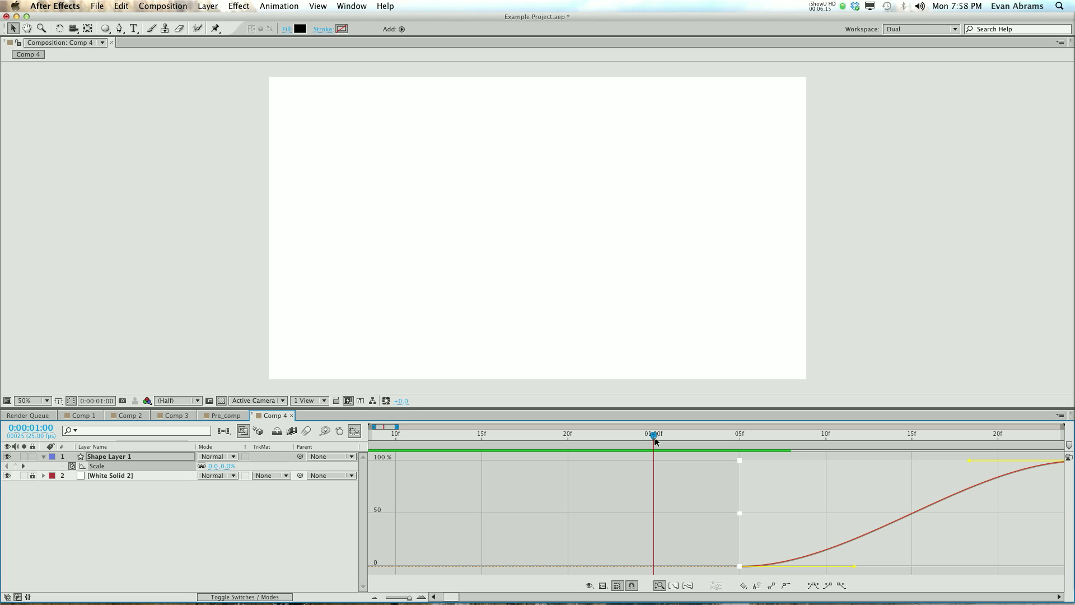
pyautogui.press('space')
pyautogui.press('space')
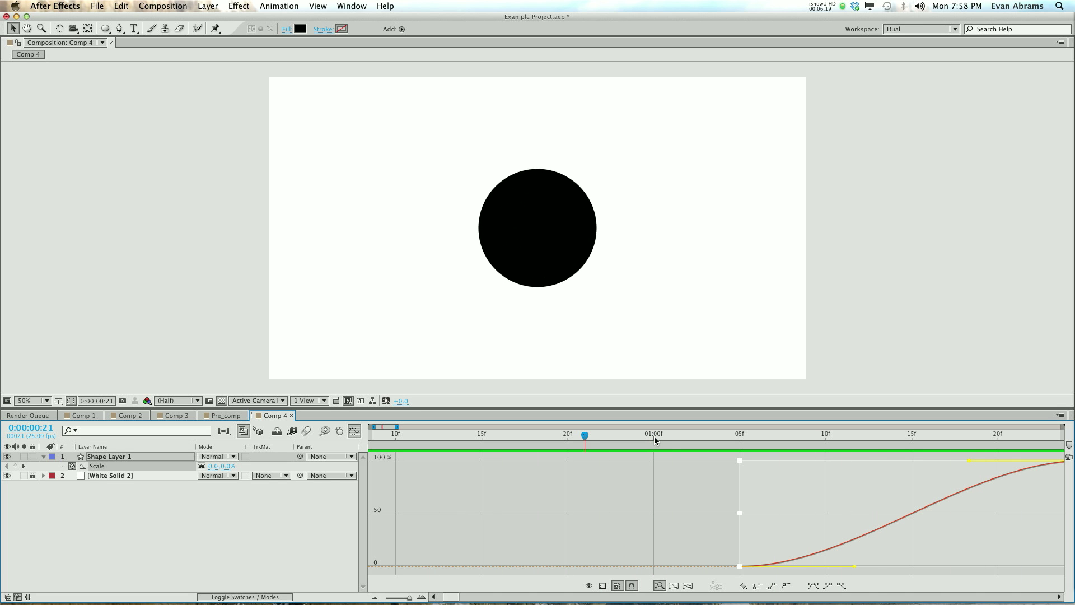
# Stretch the influence handles of the 100% Scale keyframe at 0:00:02:00 back to 0:00:01:05 and forward to 0:00:02:20.
pyautogui.click(688, 585)
pyautogui.press('space')
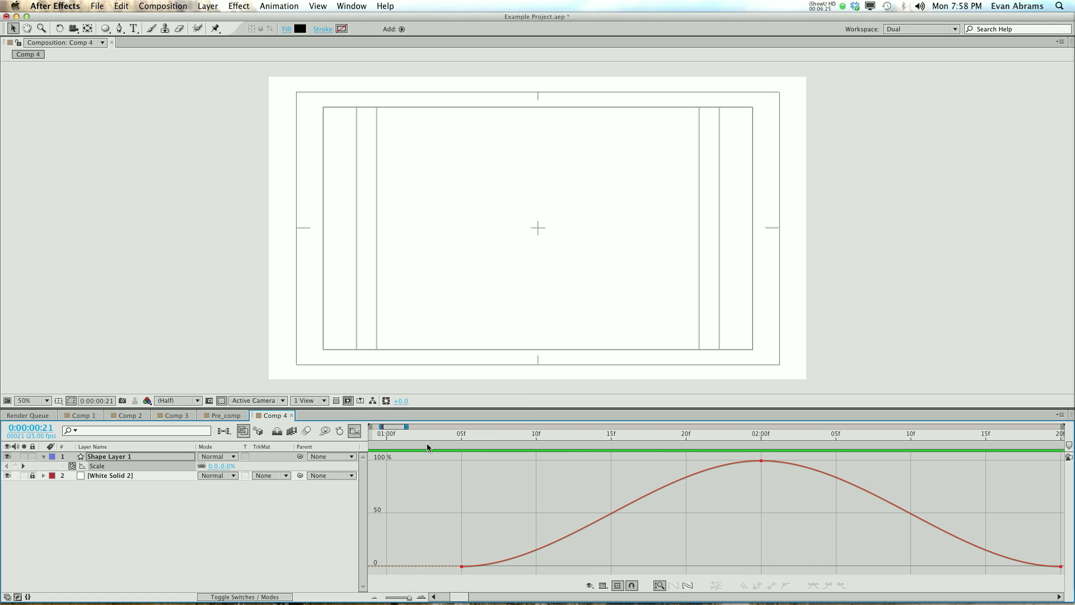
pyautogui.moveTo(720, 434); pyautogui.dragTo(971, 495)
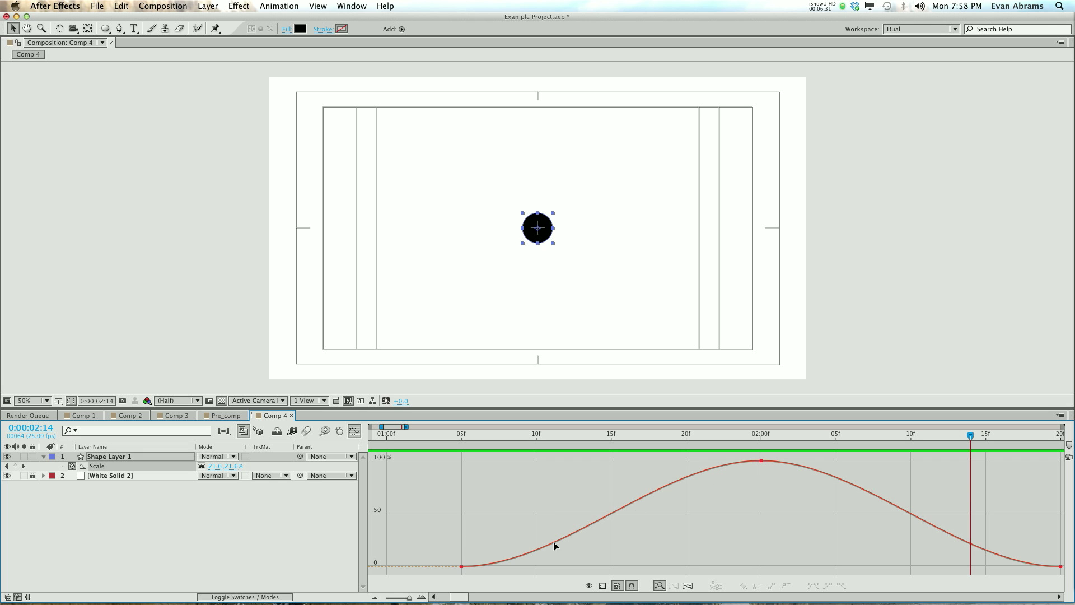
pyautogui.click(760, 461)
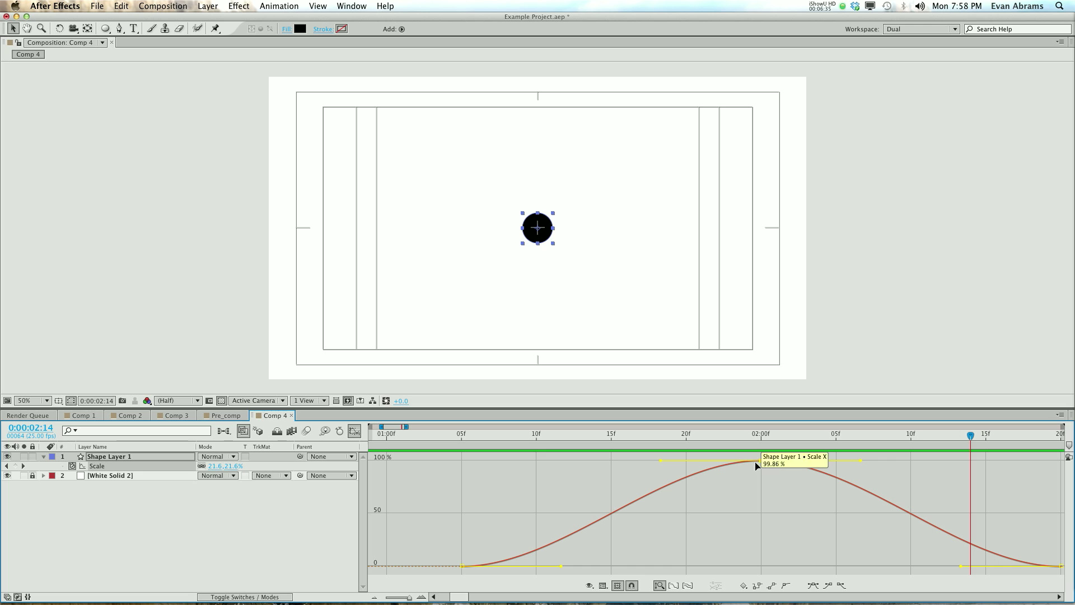
pyautogui.moveTo(661, 464); pyautogui.dragTo(463, 472)
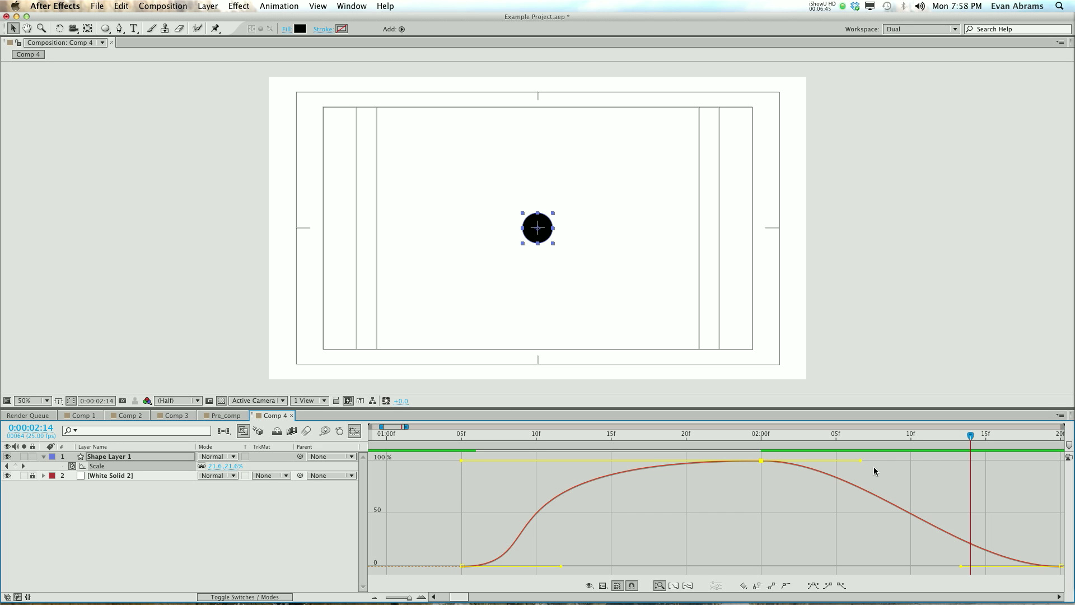
pyautogui.moveTo(861, 461); pyautogui.dragTo(969, 461)
pyautogui.moveTo(667, 462)
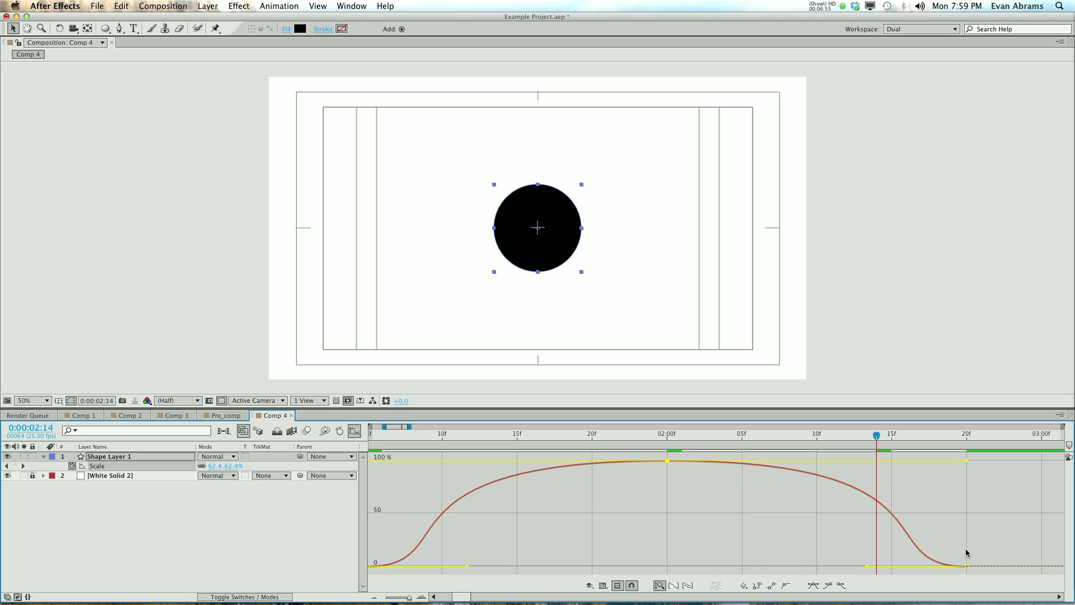
# Fit the whole Scale curve in the graph and preview the reshaped animation from 0:00:01:05.
pyautogui.moveTo(411, 434); pyautogui.dragTo(397, 434)
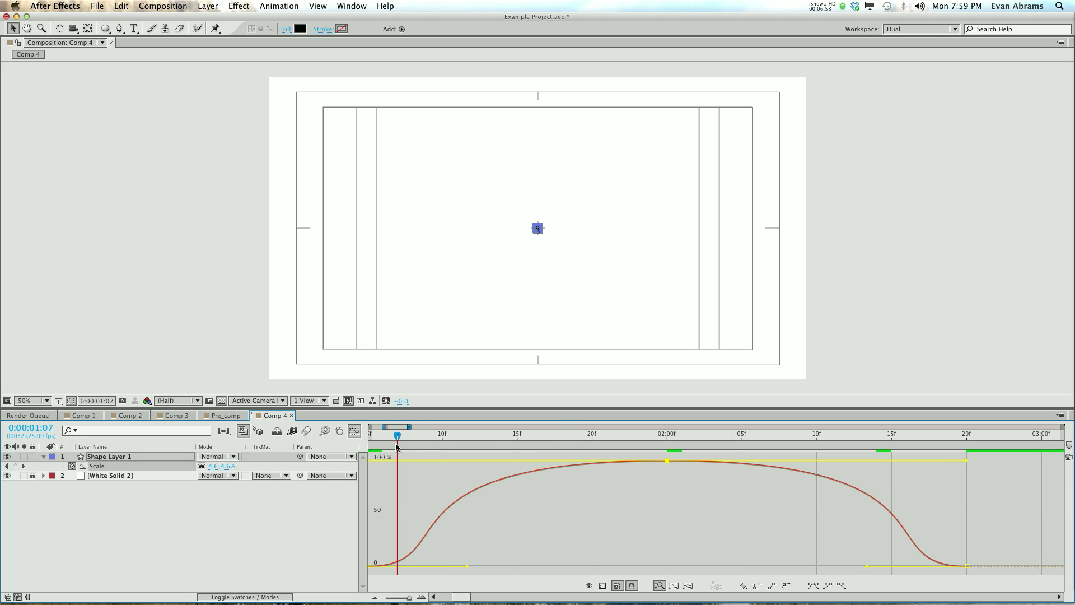
pyautogui.click(687, 586)
pyautogui.click(377, 444)
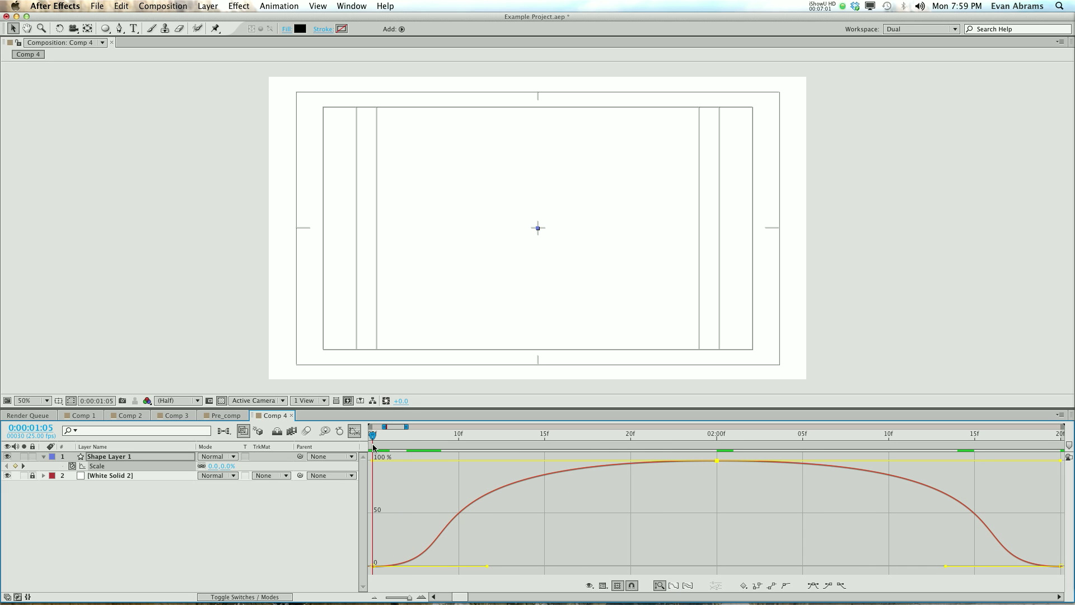
pyautogui.press('KP_0')
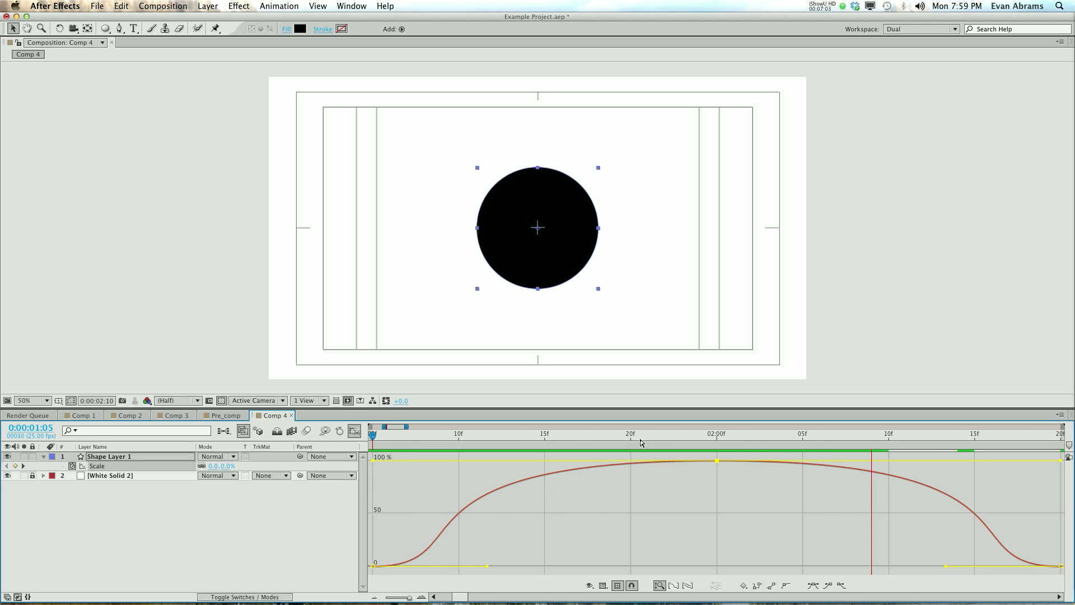
pyautogui.click(945, 540)
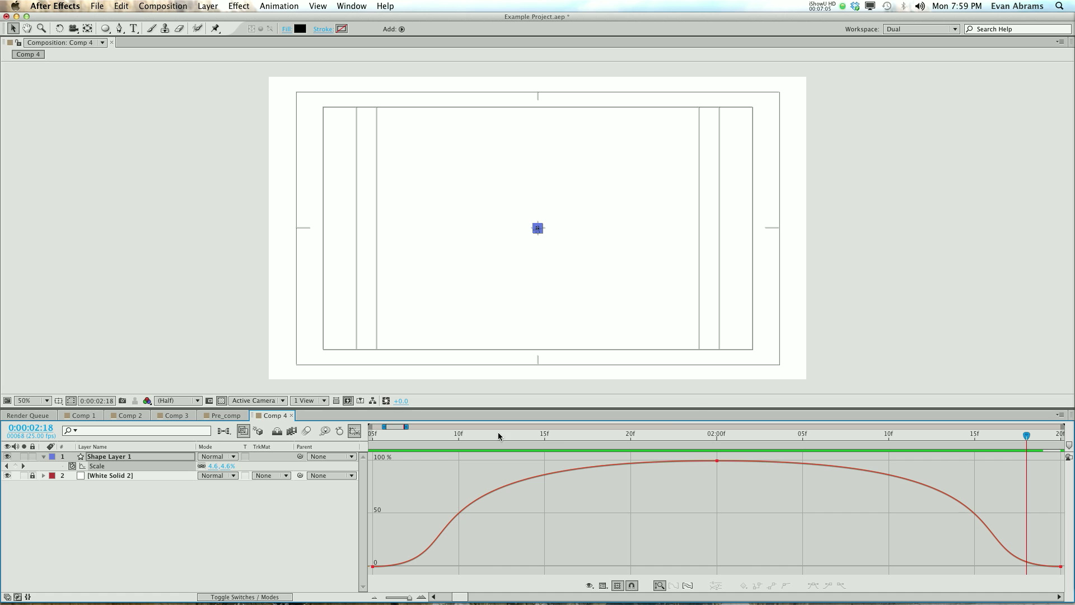
pyautogui.click(370, 445)
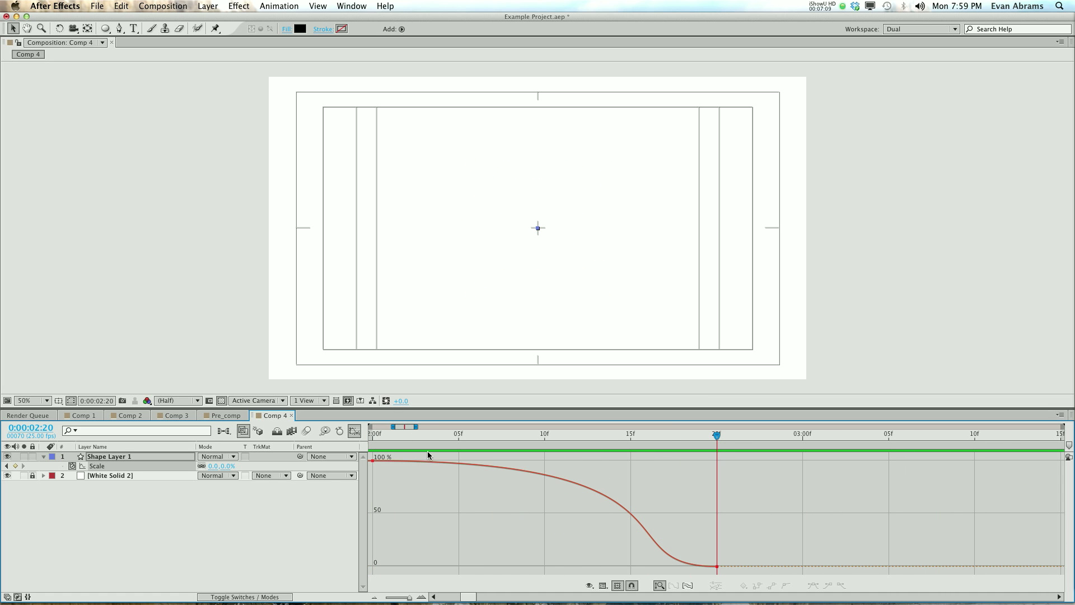
# Shorten the last Scale keyframe's incoming handle to 0:00:02:15 and the first keyframe's outgoing handle to 0:00:01:10.
pyautogui.click(717, 566)
pyautogui.moveTo(601, 567); pyautogui.dragTo(630, 570)
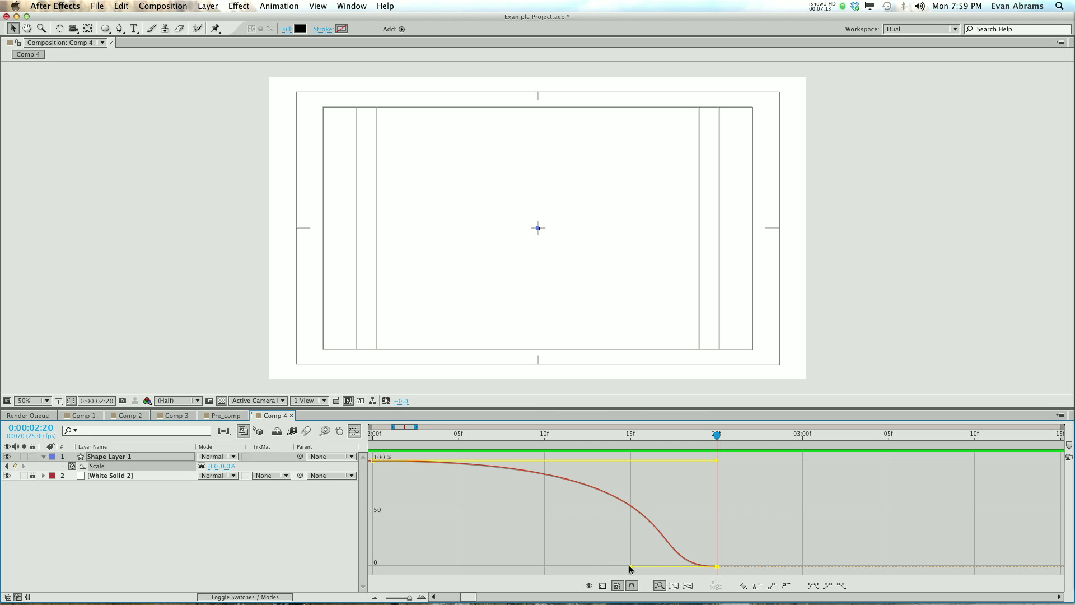
pyautogui.hscroll(-10, 590, 530)
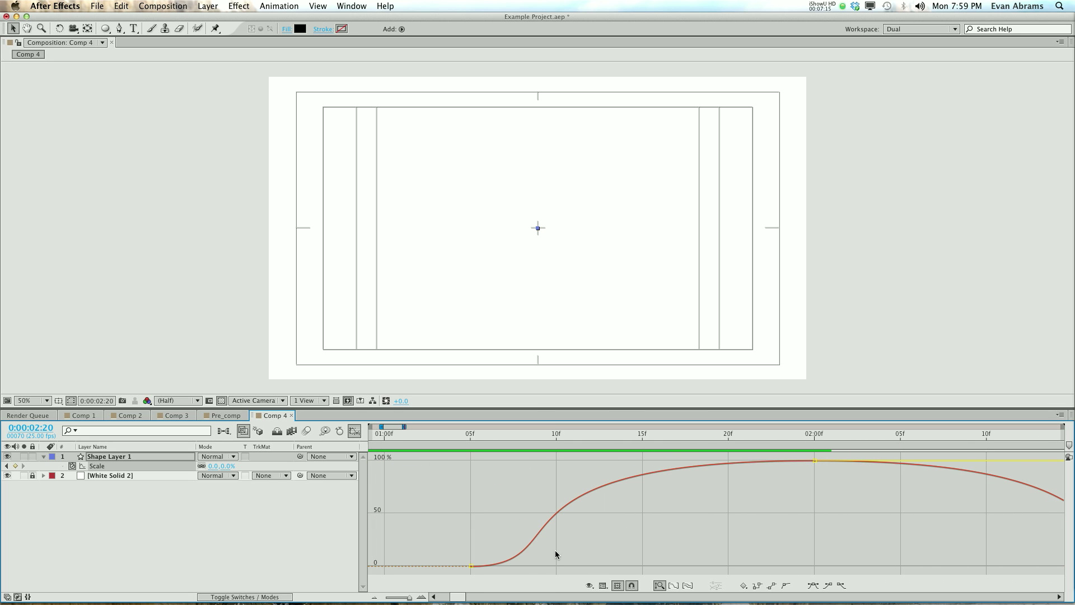
pyautogui.click(471, 567)
pyautogui.moveTo(587, 567); pyautogui.dragTo(556, 566)
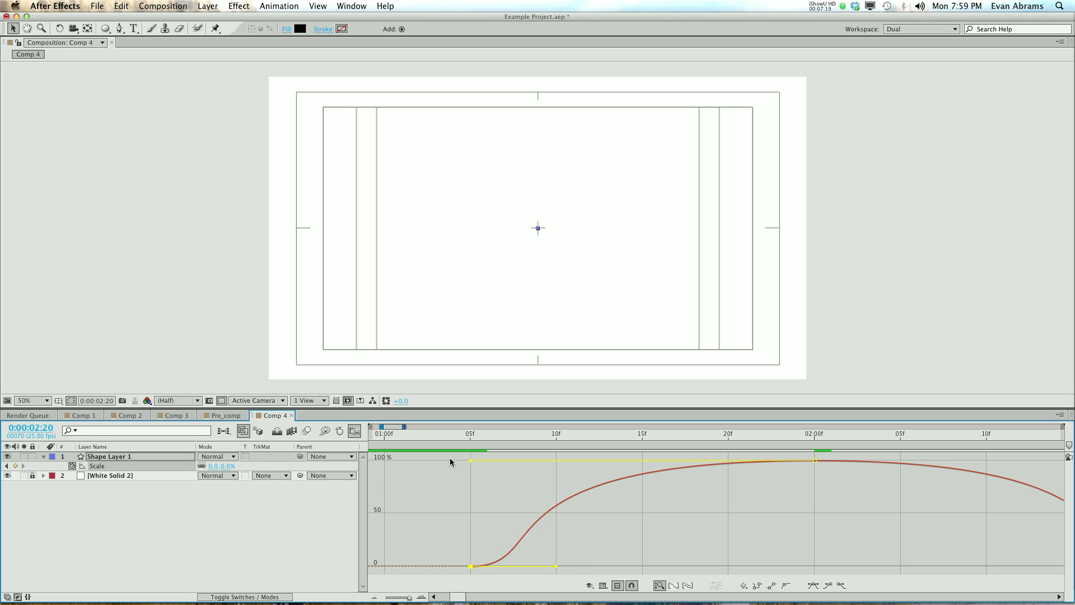
# Play back the circle's scale animation from 0:00:01:04.
pyautogui.click(456, 434)
pyautogui.press('space')
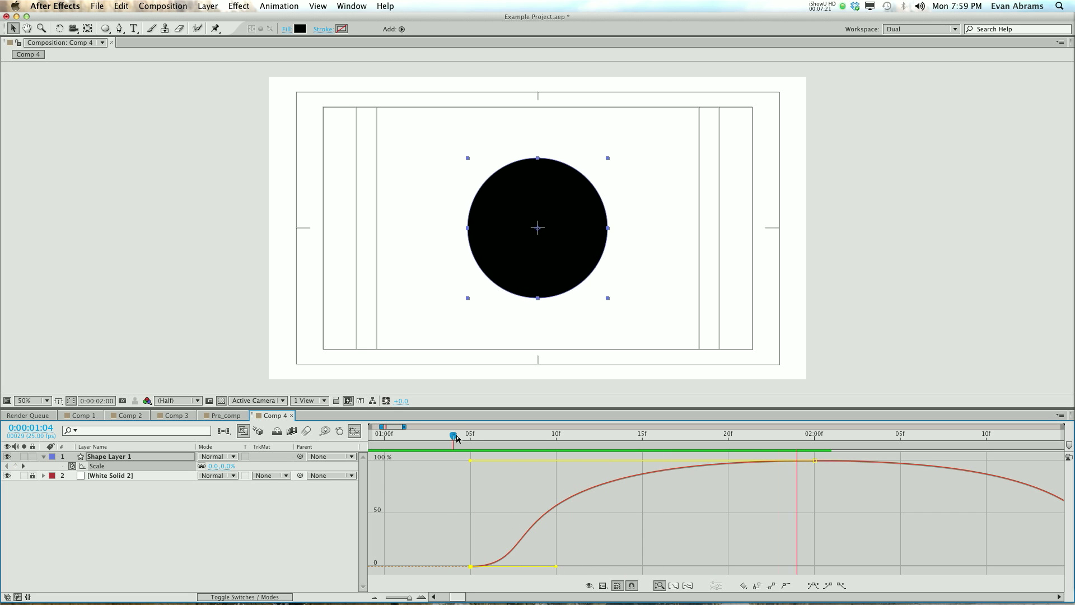
pyautogui.press('space')
# Copy all three Scale keyframes and paste them at 0:00:02:20.
pyautogui.press('-')
pyautogui.press('-')
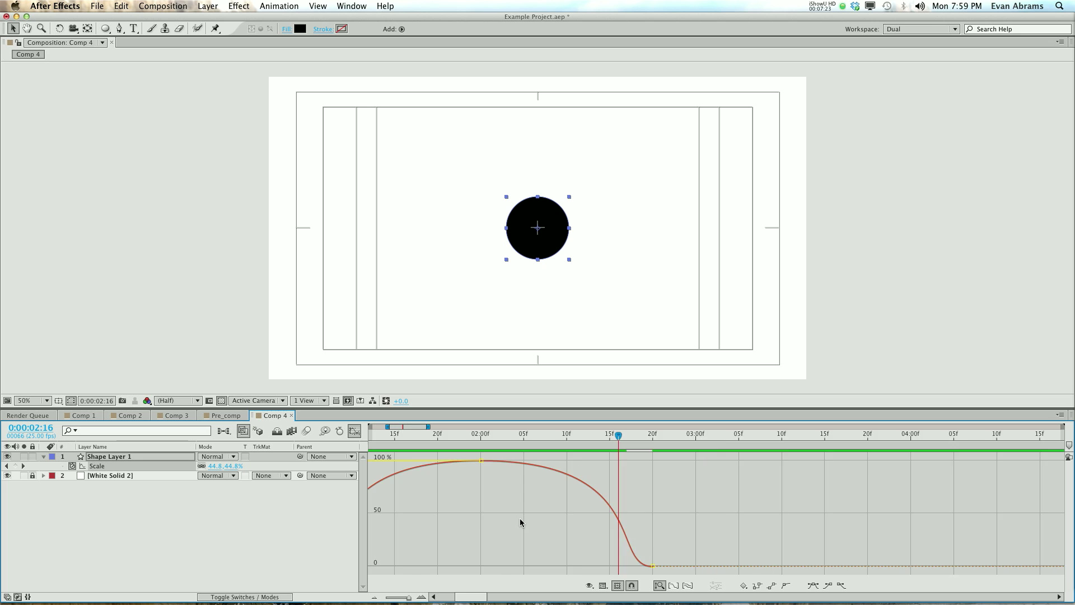
pyautogui.click(607, 461)
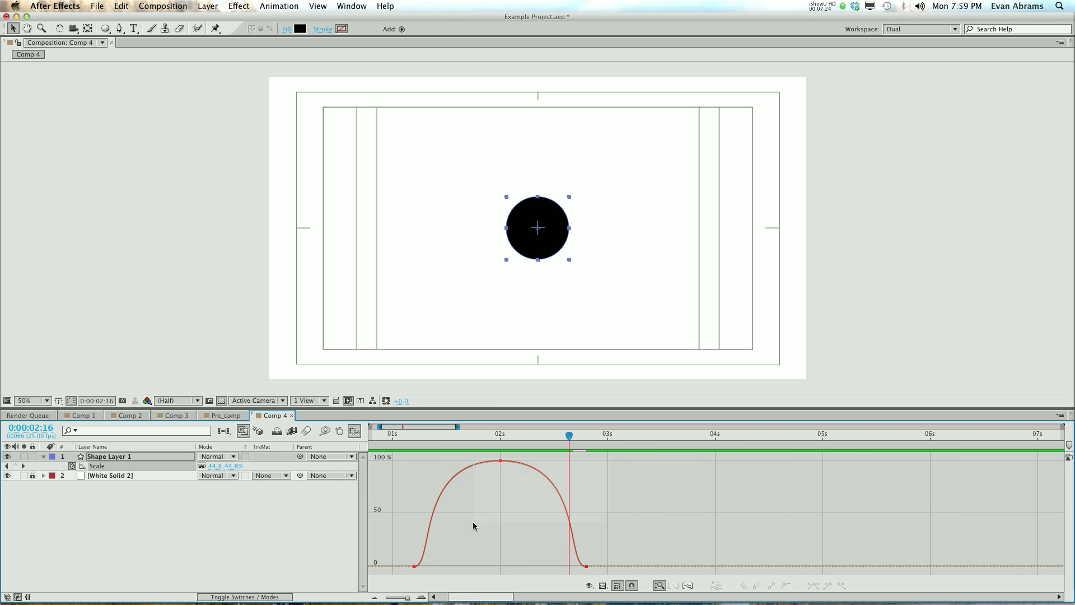
pyautogui.doubleClick(411, 567)
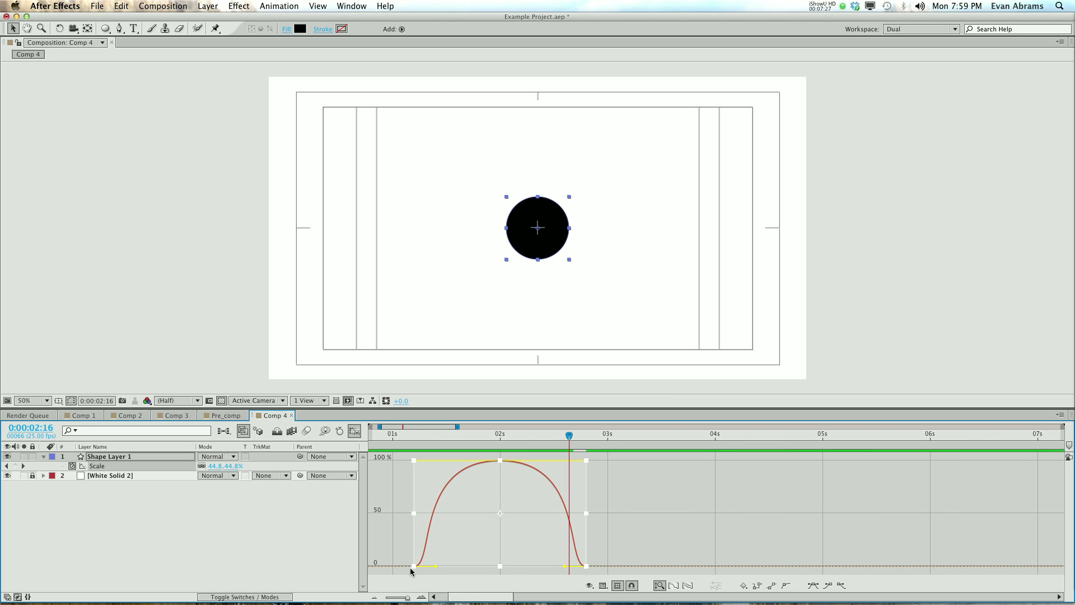
pyautogui.moveTo(578, 437); pyautogui.dragTo(587, 436)
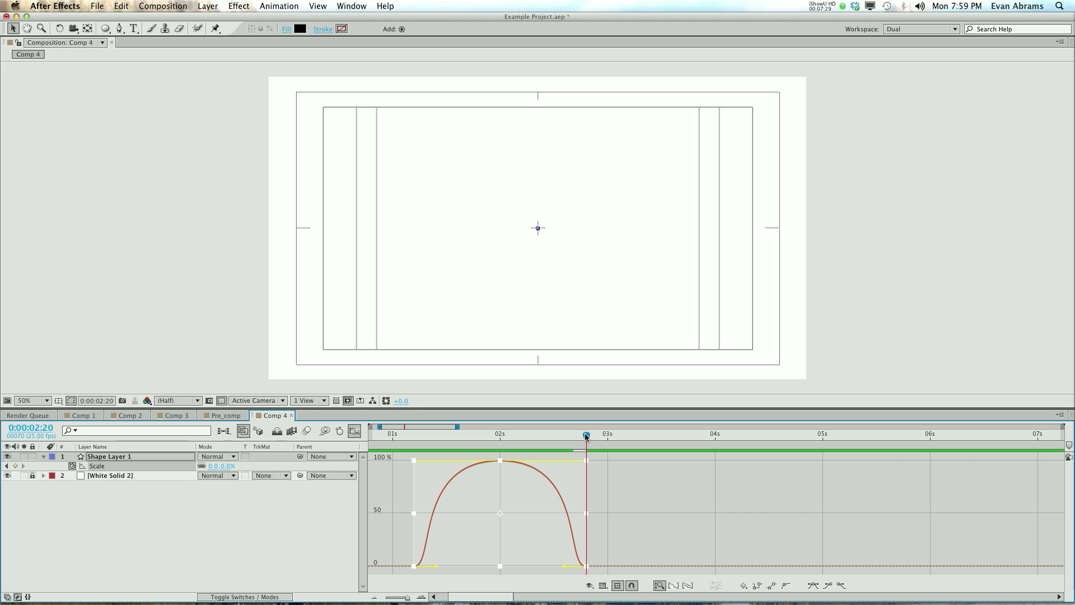
pyautogui.hotkey('ctrl', 'c')
pyautogui.hotkey('ctrl', 'v')
# Deselect the keyframes and play back the repeated scale animation from just before its first keyframe.
pyautogui.click(499, 523)
pyautogui.click(402, 445)
pyautogui.press('space')
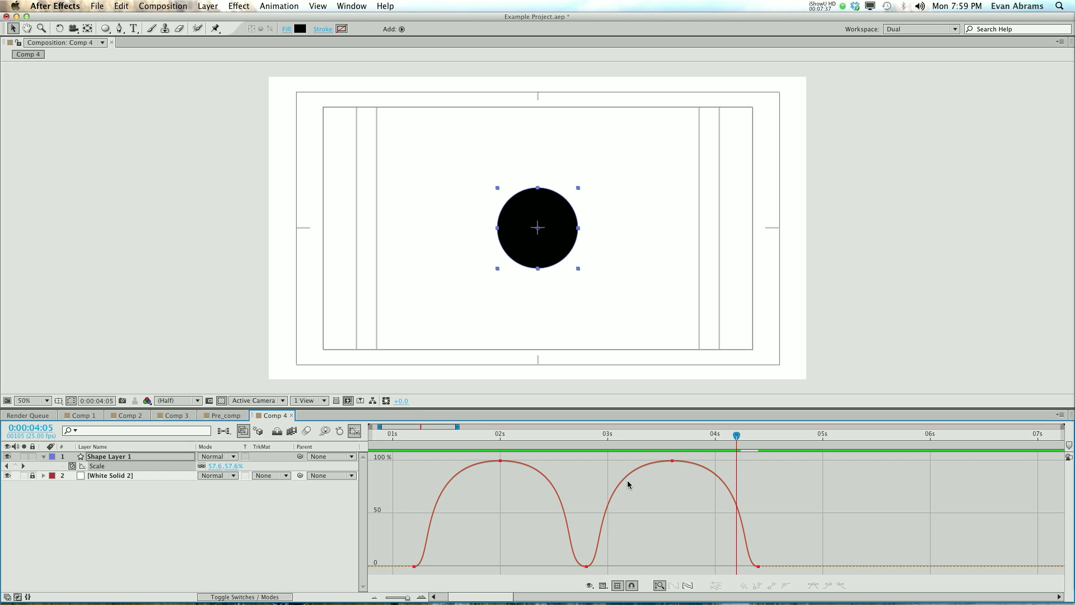
# Convert the shared 0% Scale keyframe at 0:00:02:20 to Auto Bezier and deselect it.
pyautogui.click(587, 566)
pyautogui.click(607, 569)
pyautogui.click(587, 567)
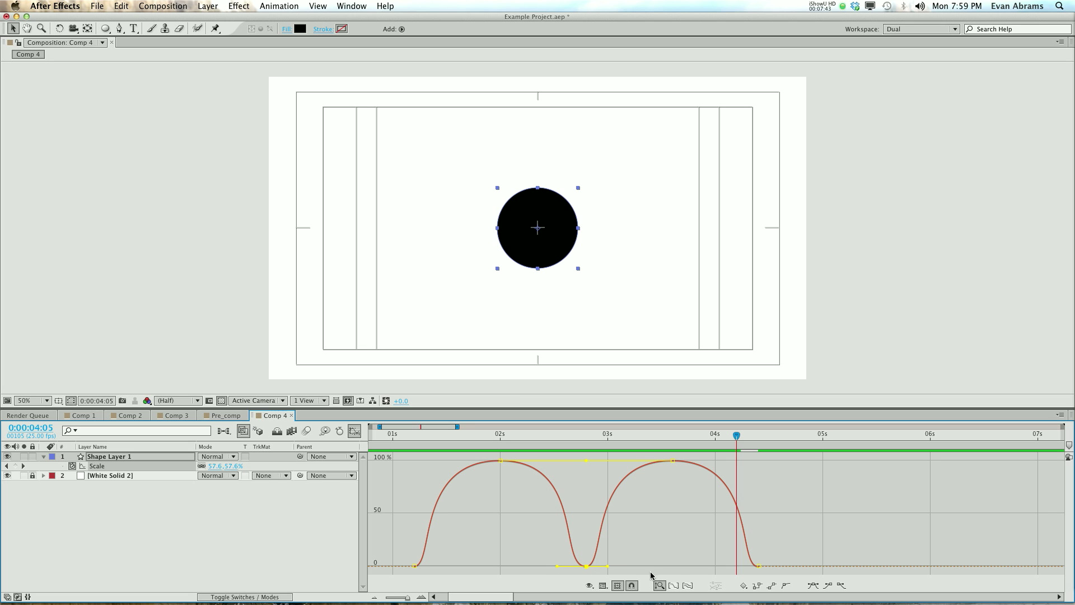
pyautogui.click(787, 586)
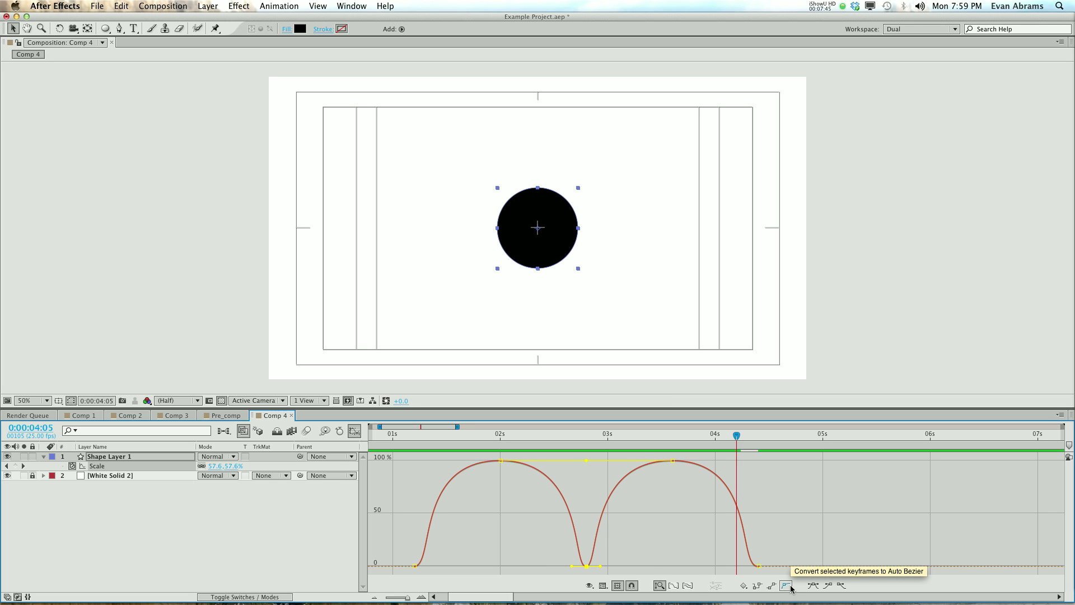
pyautogui.click(616, 539)
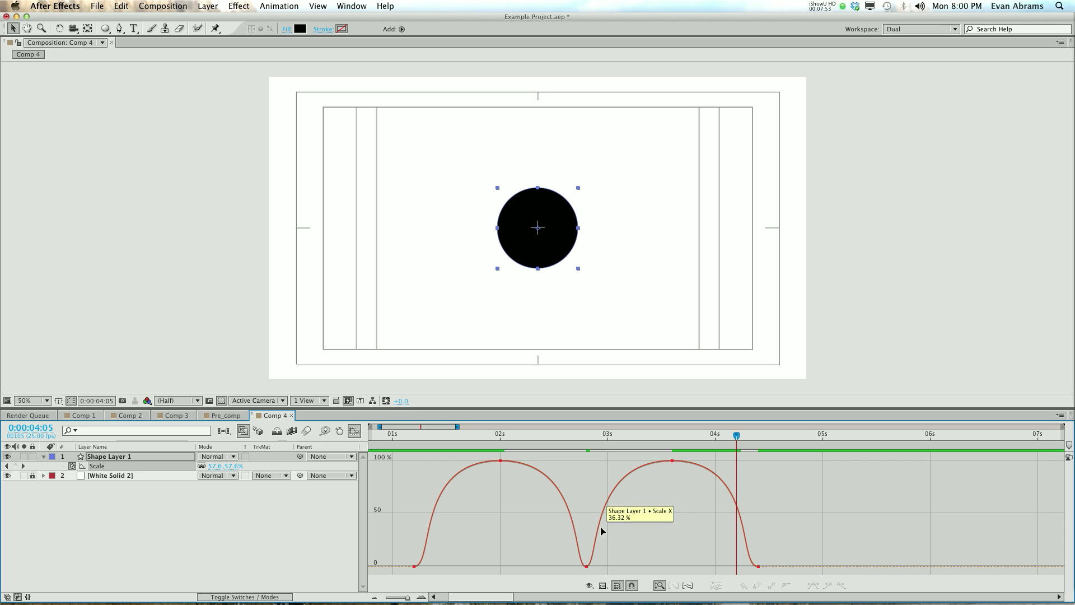
# Preview both scale pulses of the circle twice, starting from 0:00:01:06 and from 0:00:01:05.
pyautogui.click(418, 437)
pyautogui.press('space')
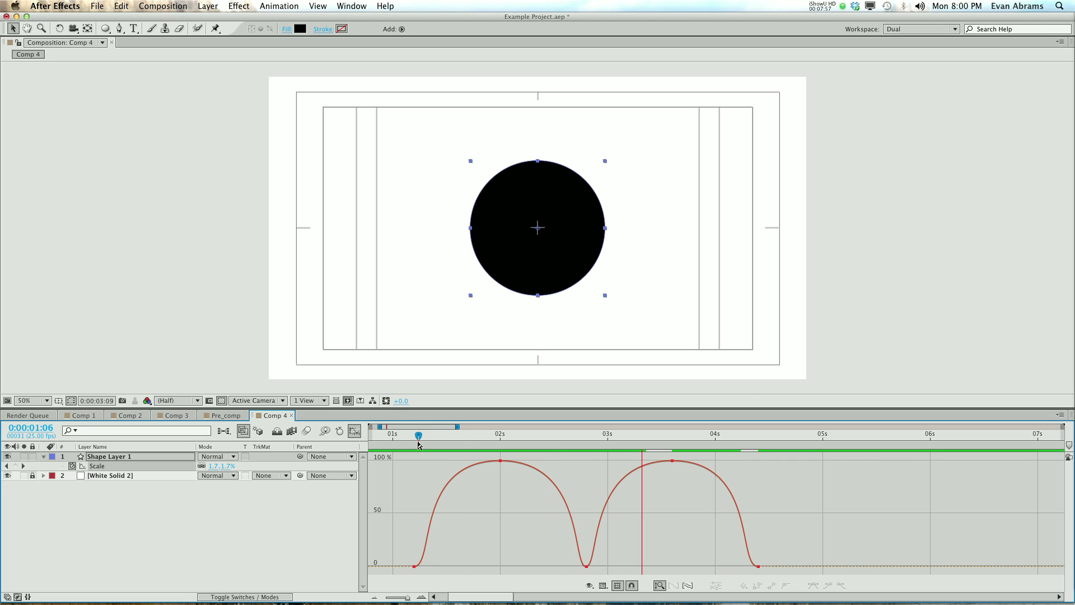
pyautogui.press('space')
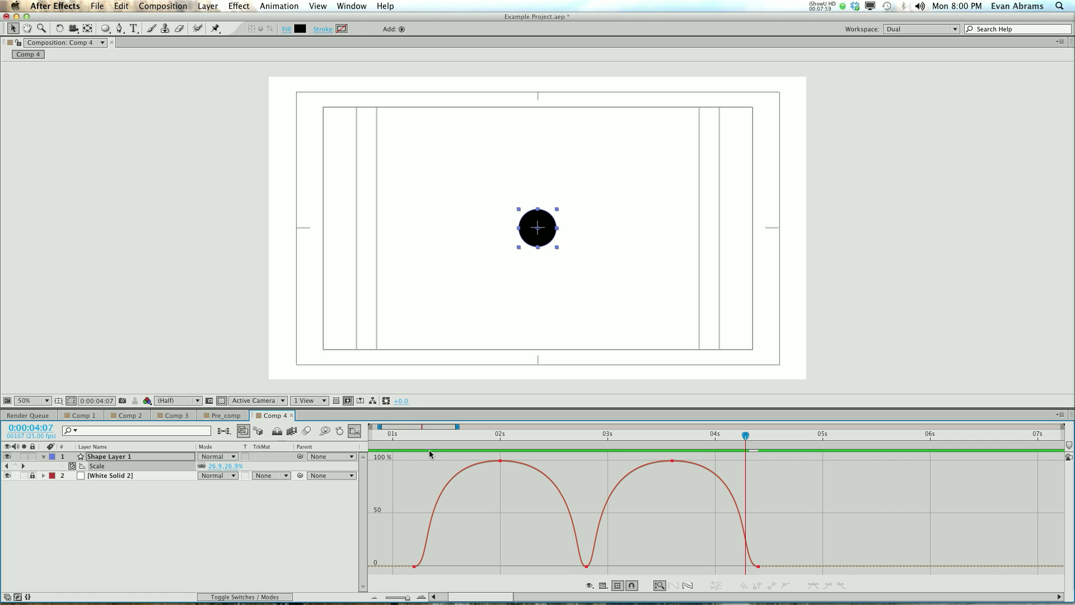
pyautogui.click(413, 446)
pyautogui.press('space')
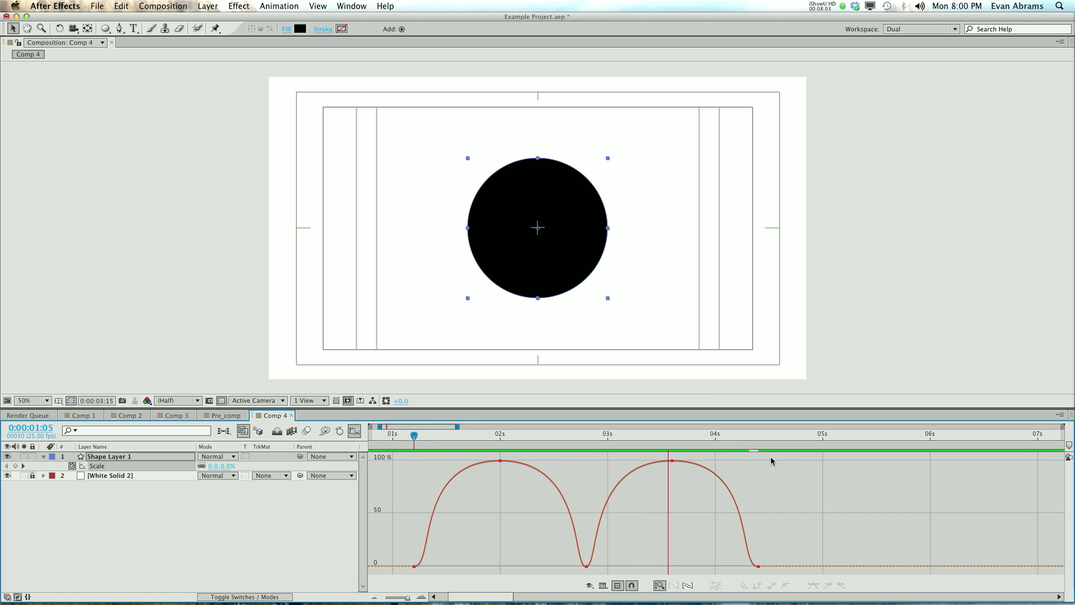
pyautogui.press('space')
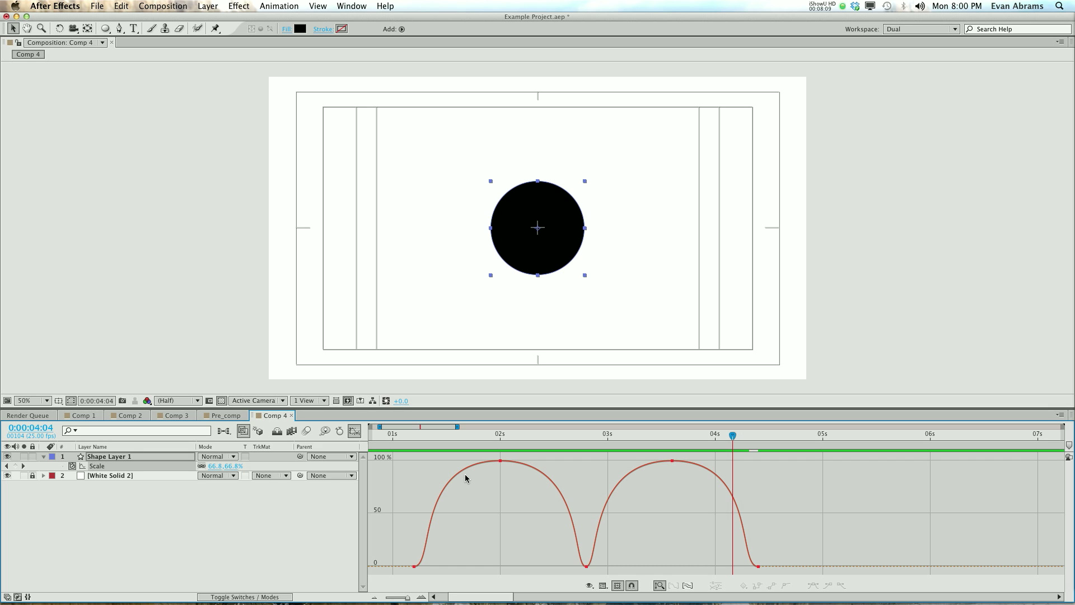
# Copy Shape Layer 1's Scale keyframes at 0:00:02:20 and 0:00:03:15 and paste them at 0:00:04:10.
pyautogui.click(136, 477)
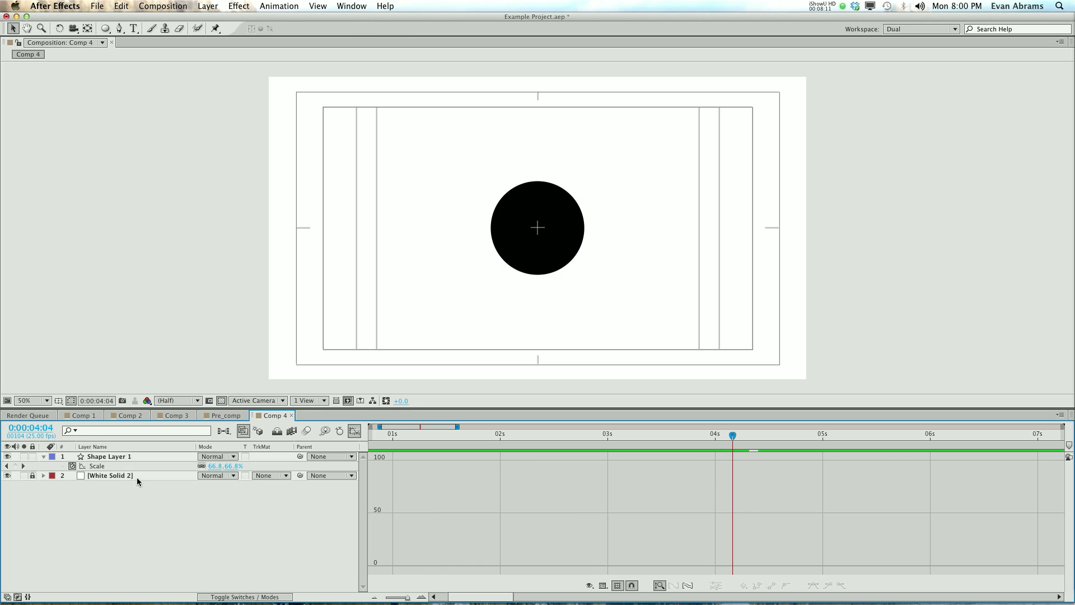
pyautogui.click(121, 457)
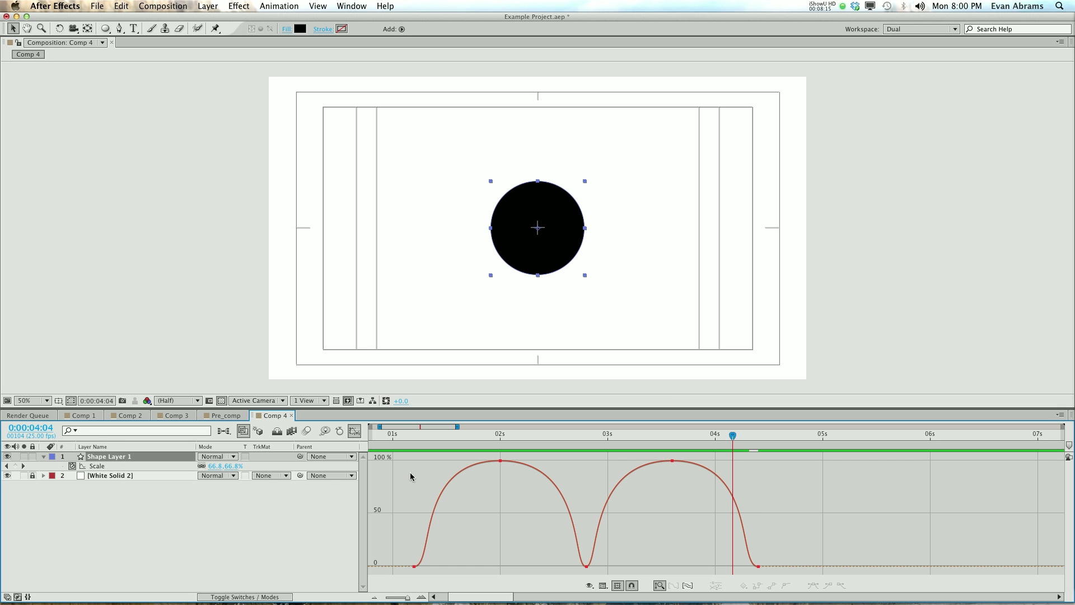
pyautogui.moveTo(731, 442); pyautogui.dragTo(755, 459)
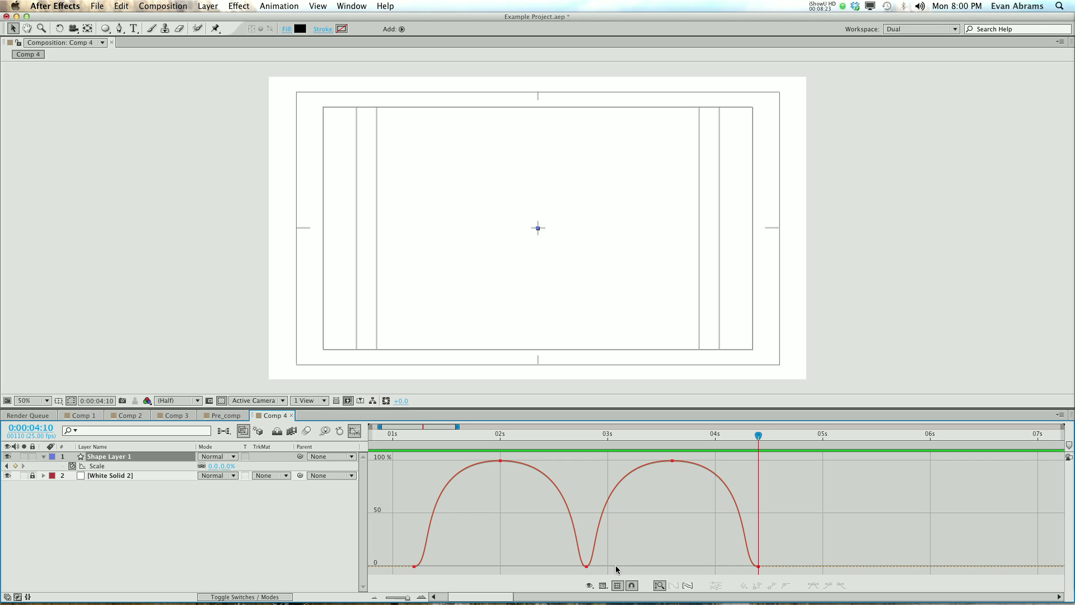
pyautogui.moveTo(680, 456); pyautogui.dragTo(581, 577)
pyautogui.hotkey('ctrl', 'v')
pyautogui.click(849, 471)
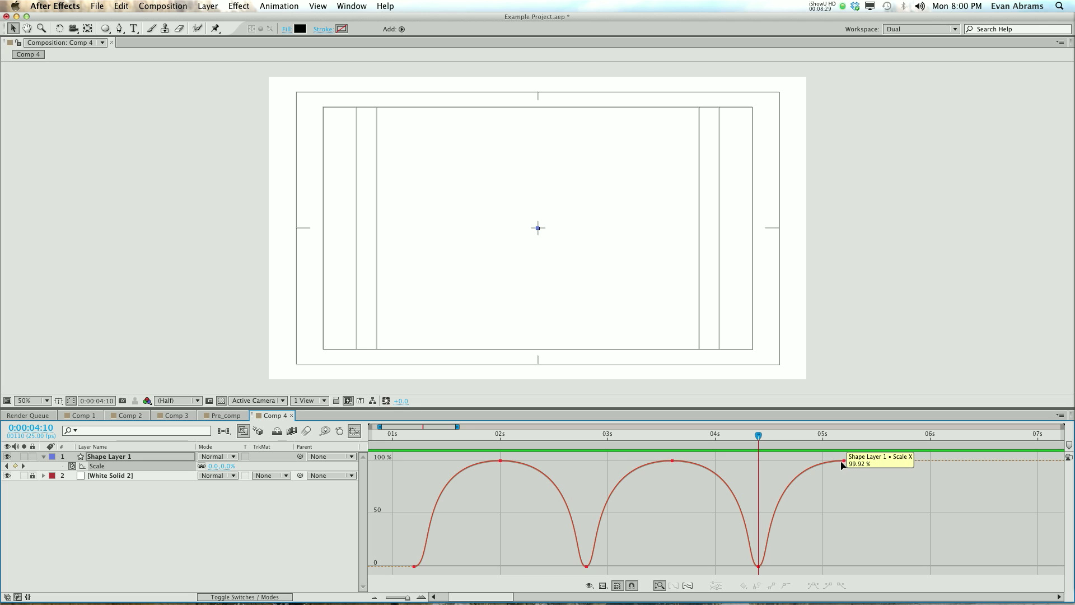
# Set the Scale keyframe at 0:00:05:05 to 250% and preview the final growth from 0:00:04:04.
pyautogui.doubleClick(843, 460)
pyautogui.write('250')
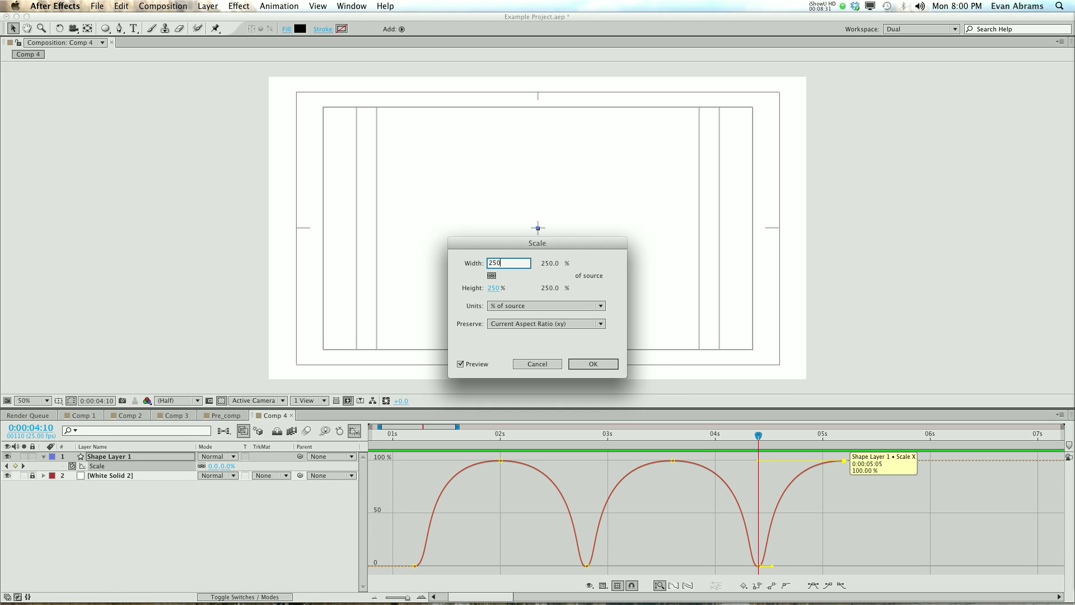
pyautogui.press('Return')
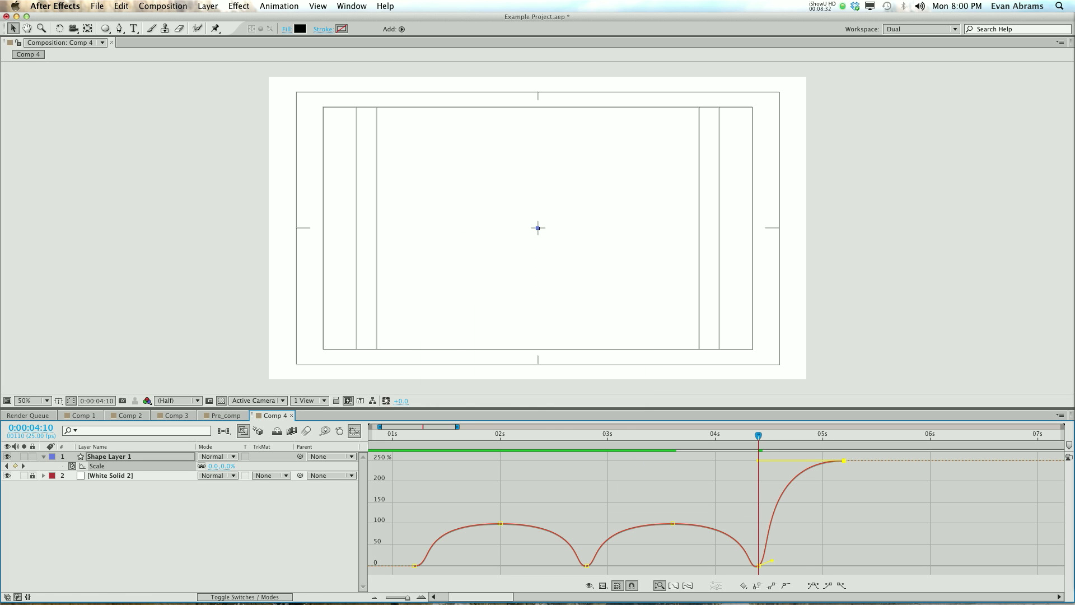
pyautogui.doubleClick(845, 461)
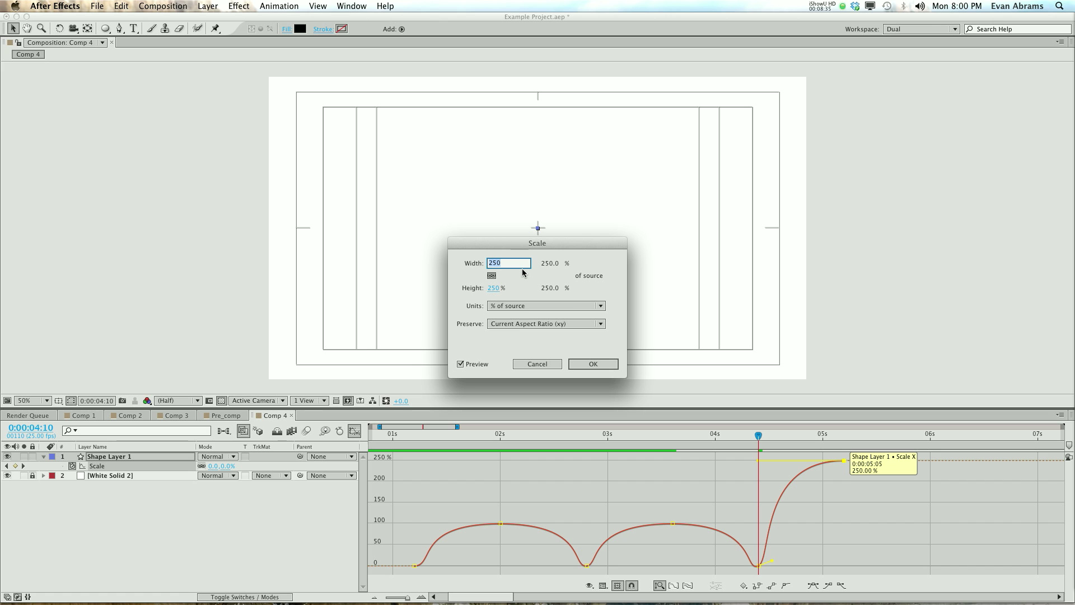
pyautogui.press('Return')
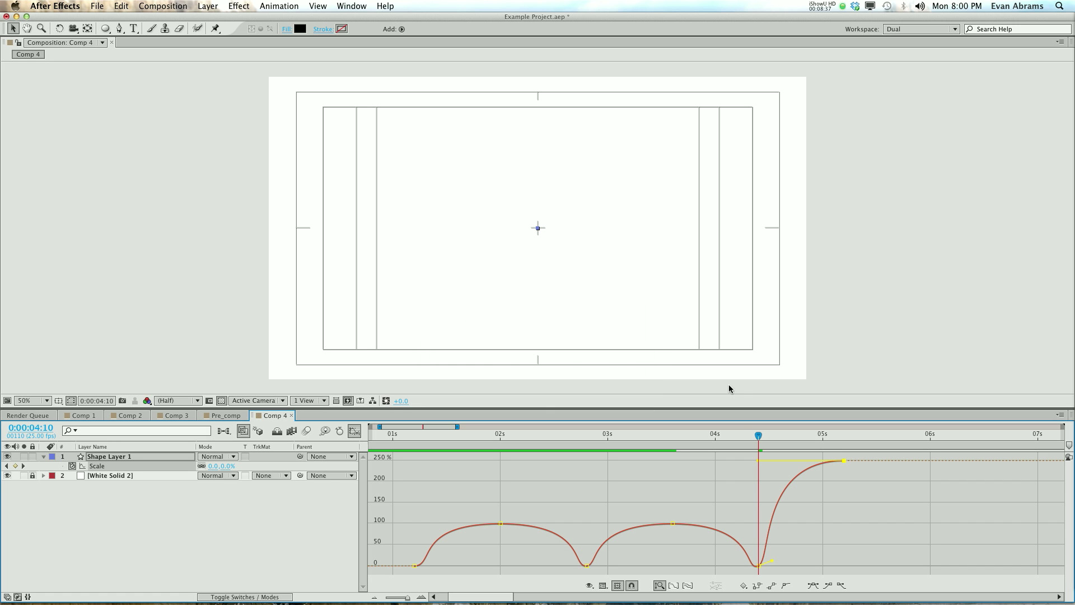
pyautogui.click(733, 441)
pyautogui.press('space')
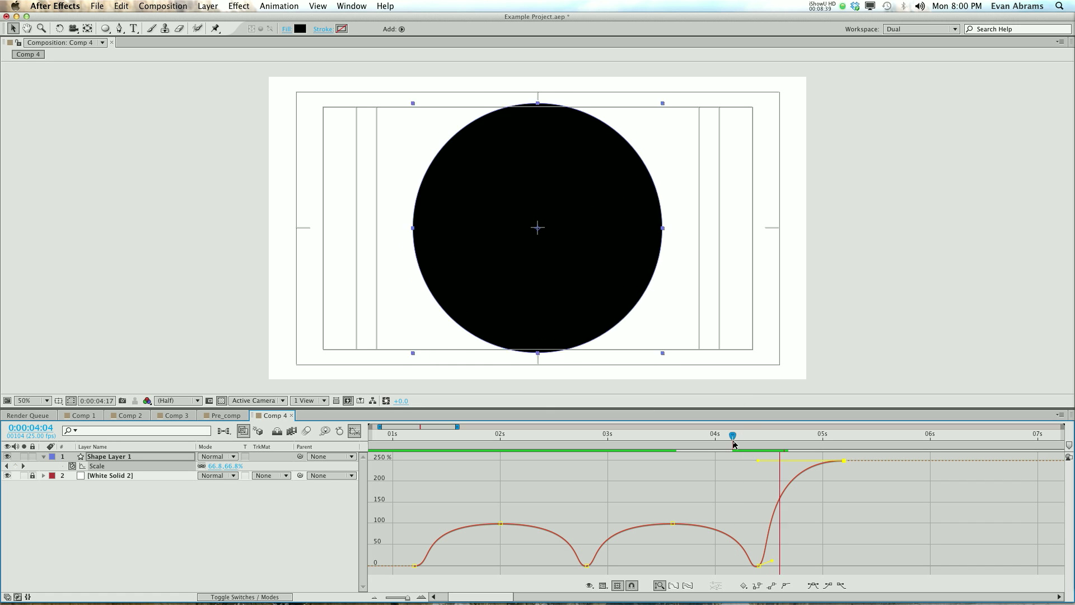
# Preview the final growth from 0:00:04:10 and set the circle's Scale keyframe at 0:00:05:05 to 193%.
pyautogui.click(756, 442)
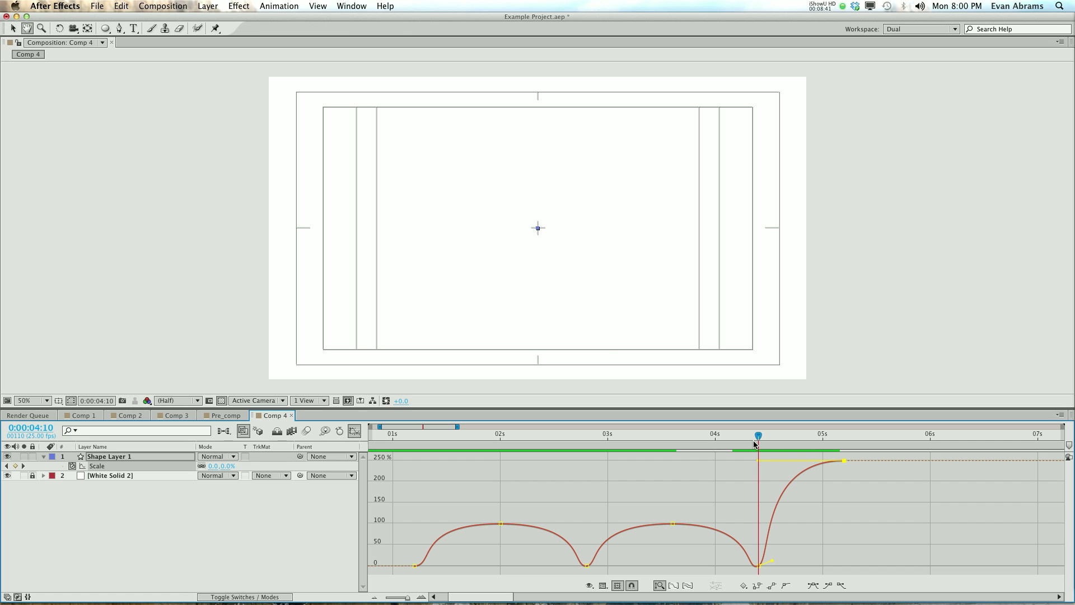
pyautogui.press('space')
pyautogui.press('space')
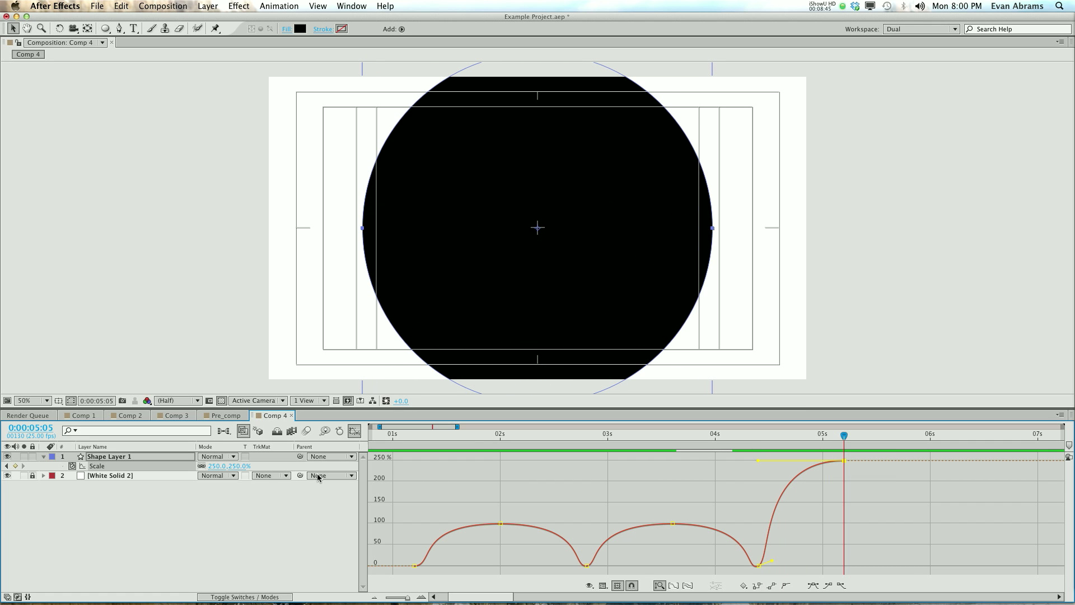
pyautogui.moveTo(241, 465); pyautogui.dragTo(210, 465)
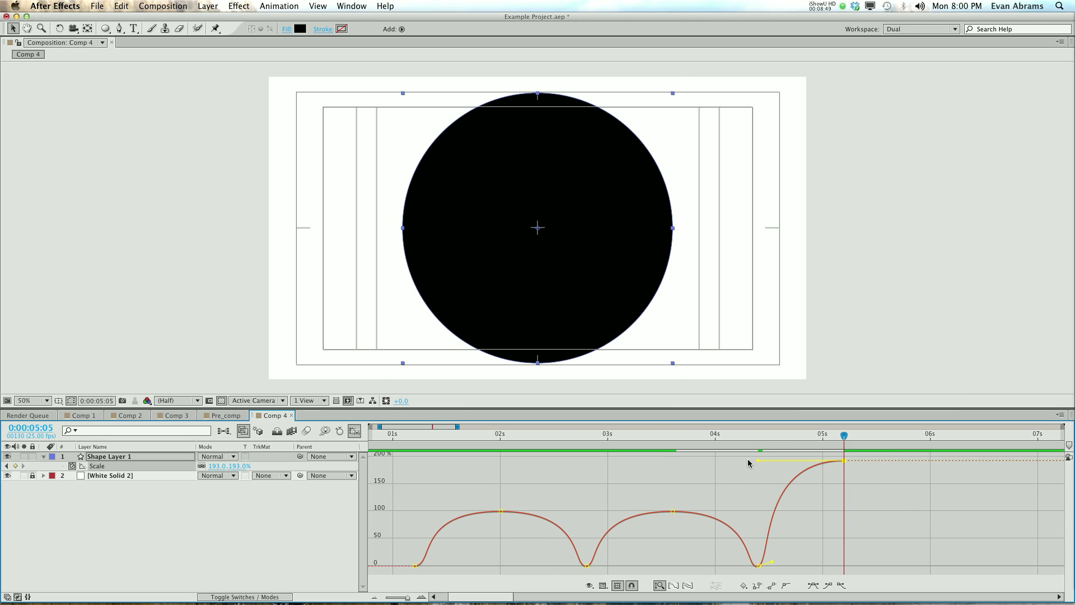
# Steepen the outgoing Bezier handle of the 0% Scale keyframe at 0:00:04:10, preview the sharper growth, and deselect the keyframes.
pyautogui.moveTo(773, 565); pyautogui.dragTo(748, 473)
pyautogui.moveTo(746, 437); pyautogui.dragTo(414, 437)
pyautogui.press('space')
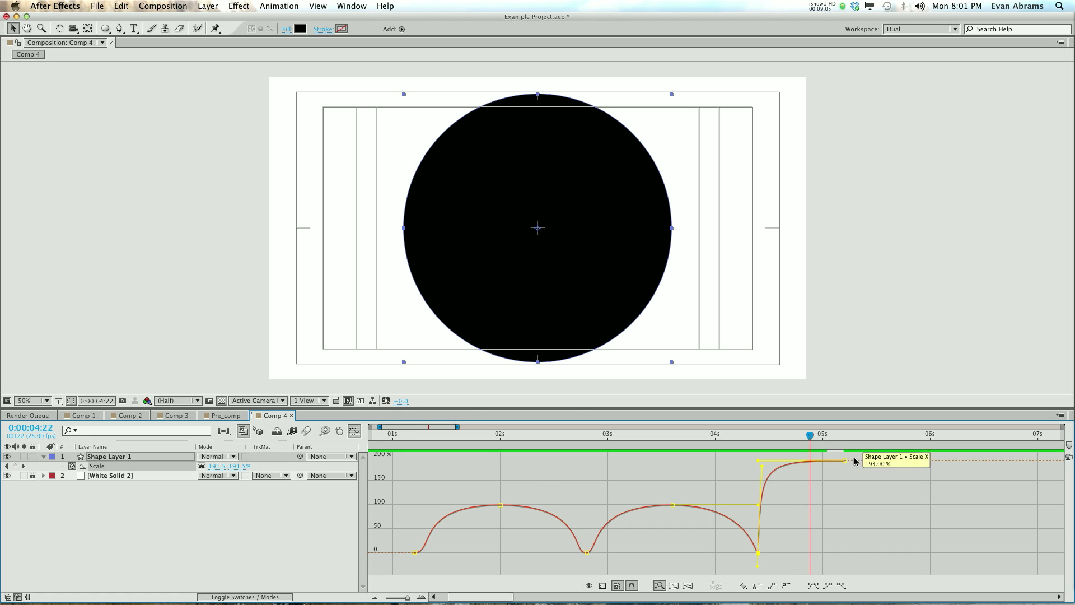
pyautogui.click(827, 435)
pyautogui.moveTo(828, 436); pyautogui.dragTo(788, 456)
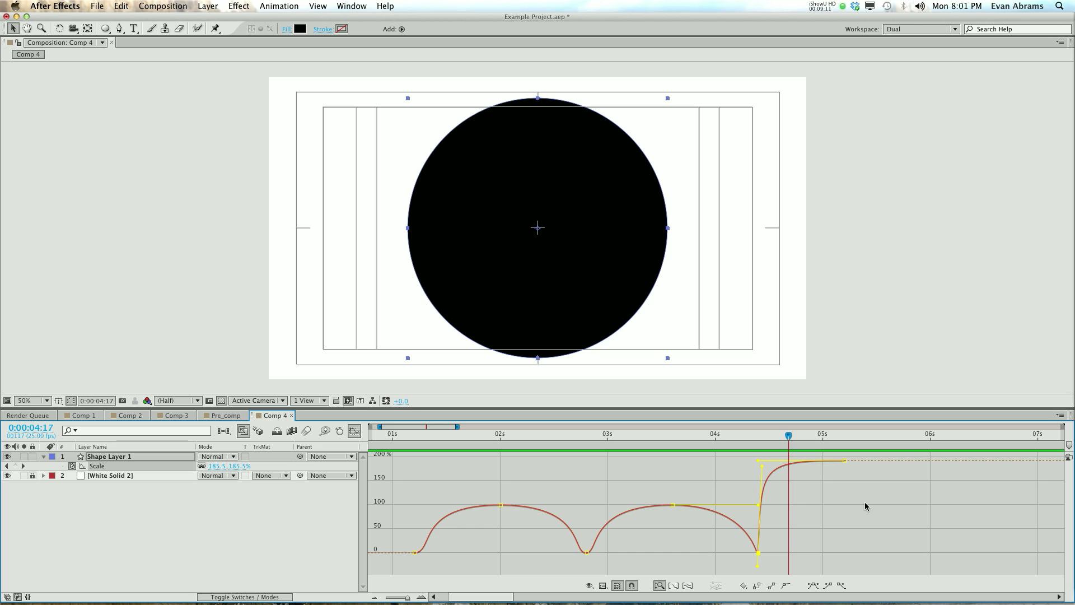
pyautogui.click(716, 481)
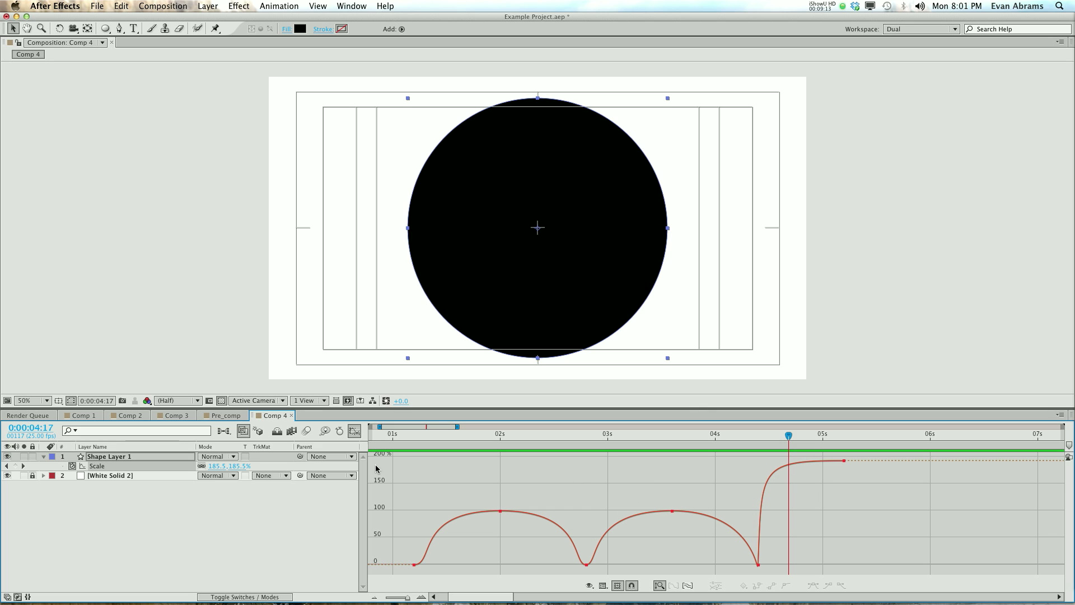
# Duplicate Shape Layer 1 with the current time at 0:00:05:05.
pyautogui.click(116, 457)
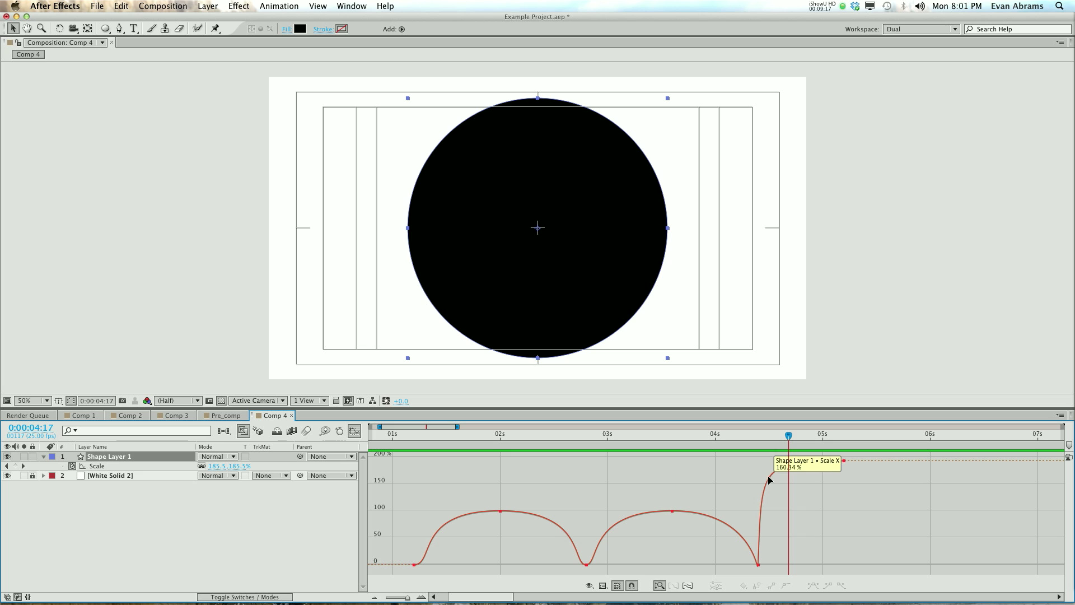
pyautogui.moveTo(821, 462)
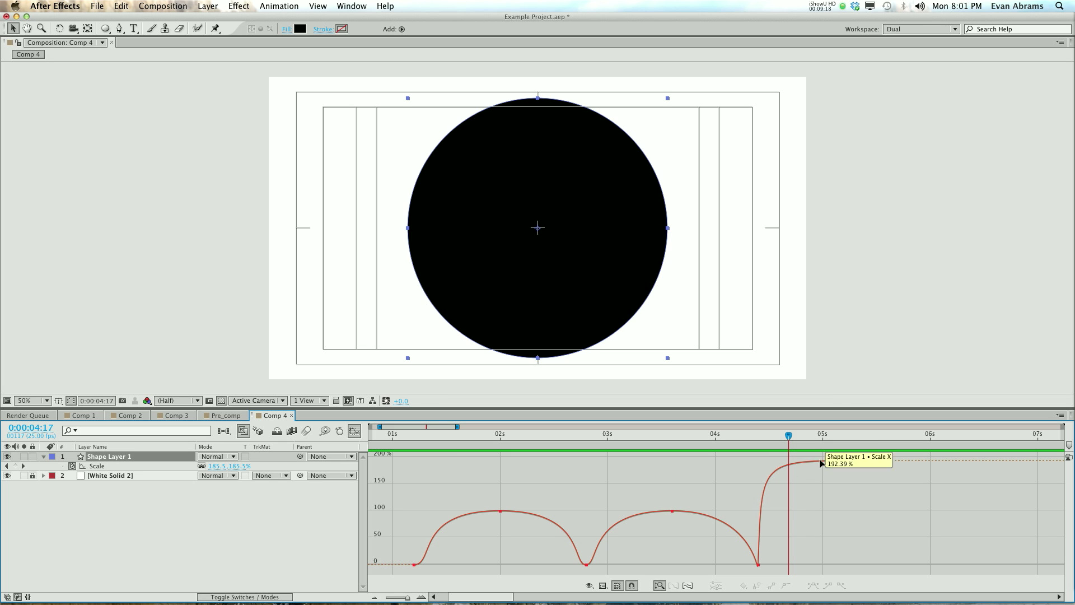
pyautogui.click(844, 442)
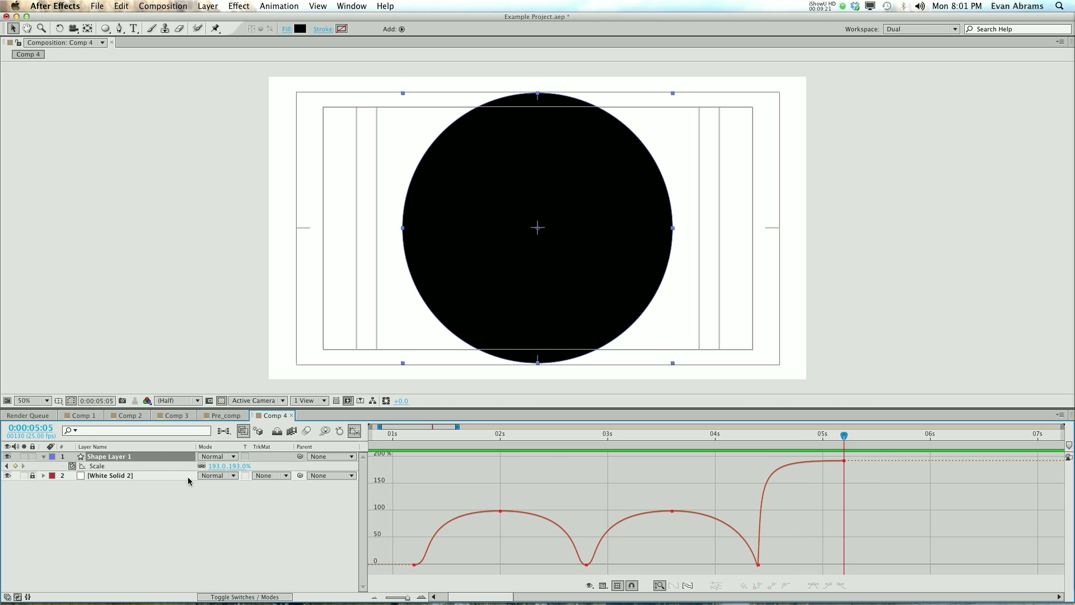
pyautogui.press('super+d')
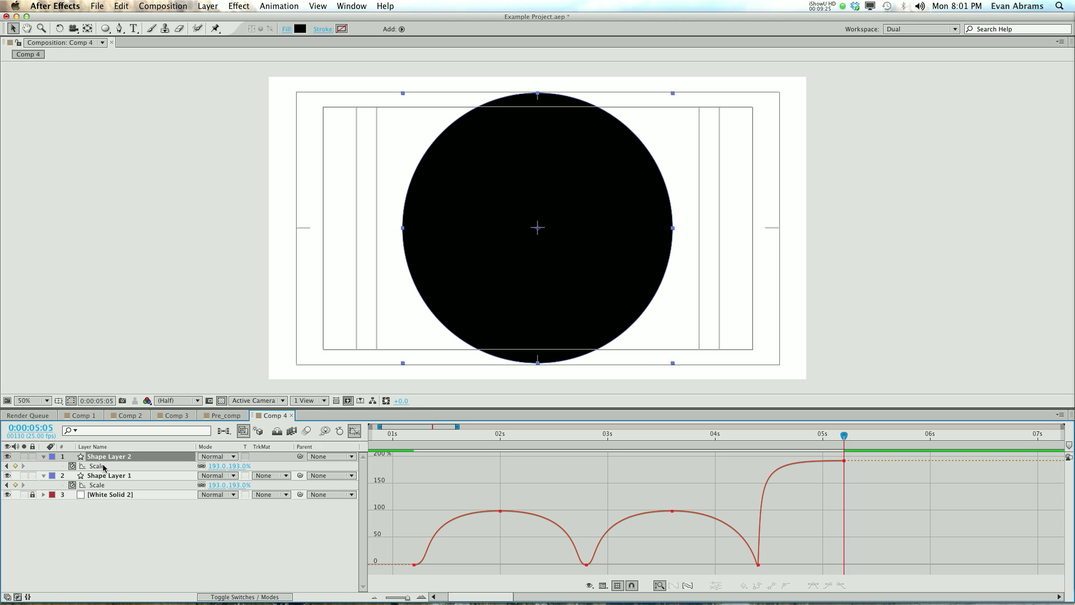
# Delete Shape Layer 2's first four Scale keyframes, keeping only those at 0:00:04:10 and 0:00:05:05.
pyautogui.click(103, 467)
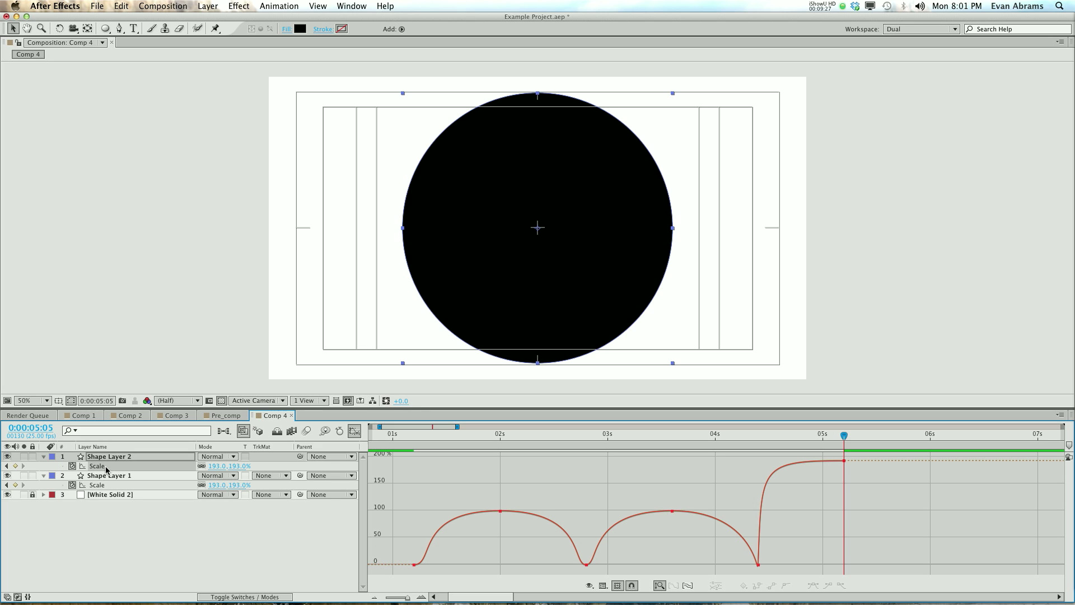
pyautogui.click(106, 468)
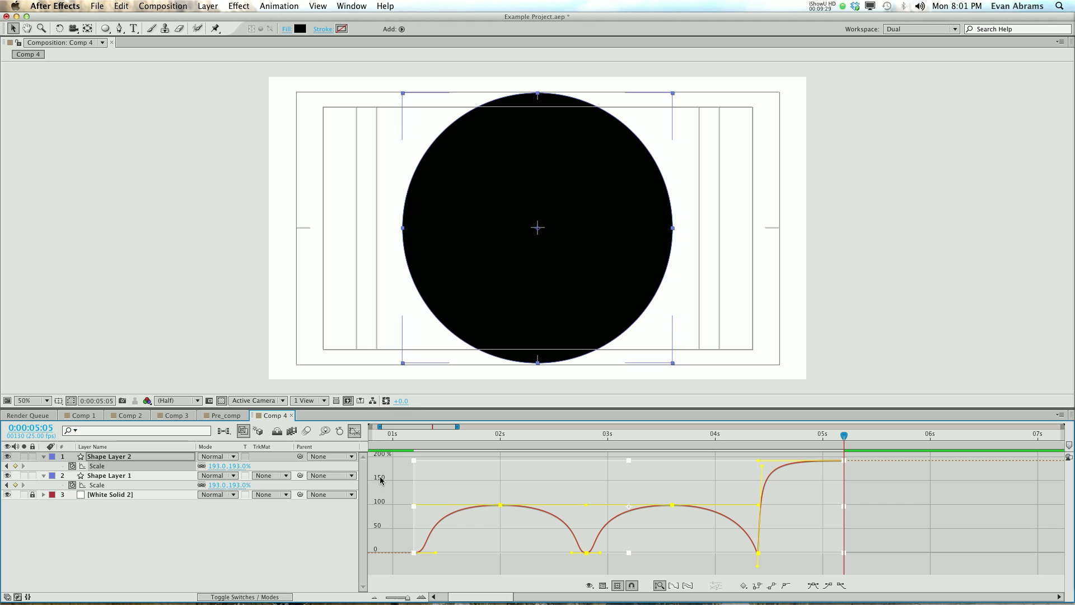
pyautogui.click(392, 505)
pyautogui.press('super+a')
pyautogui.press('Delete')
# Switch from the graph to the layer bars and trim Shape Layer 2's in point to 0:00:04:10.
pyautogui.click(760, 438)
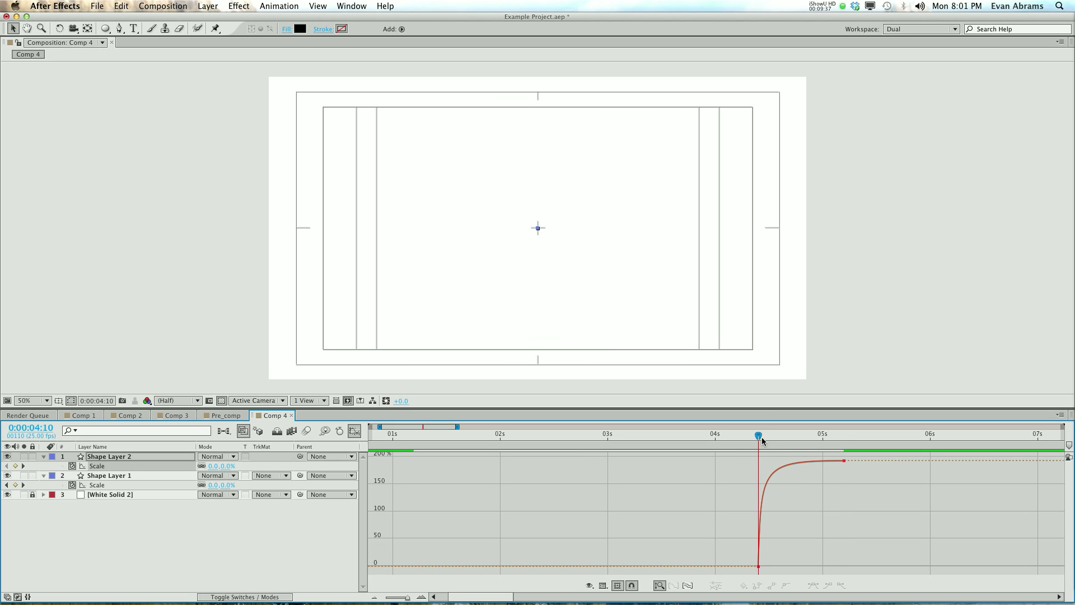
pyautogui.click(355, 431)
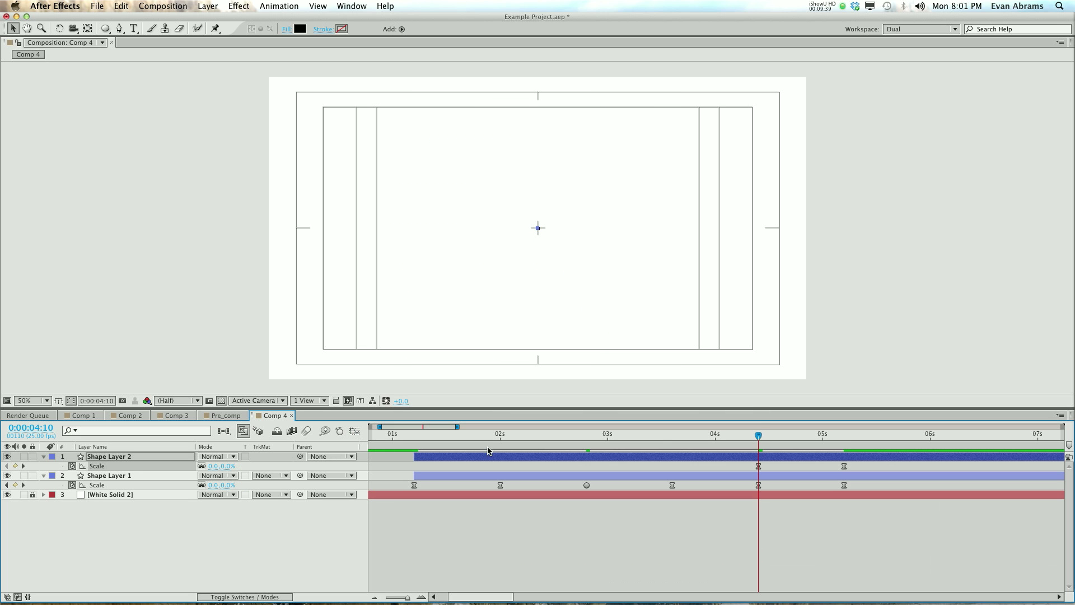
pyautogui.moveTo(417, 462); pyautogui.dragTo(761, 445)
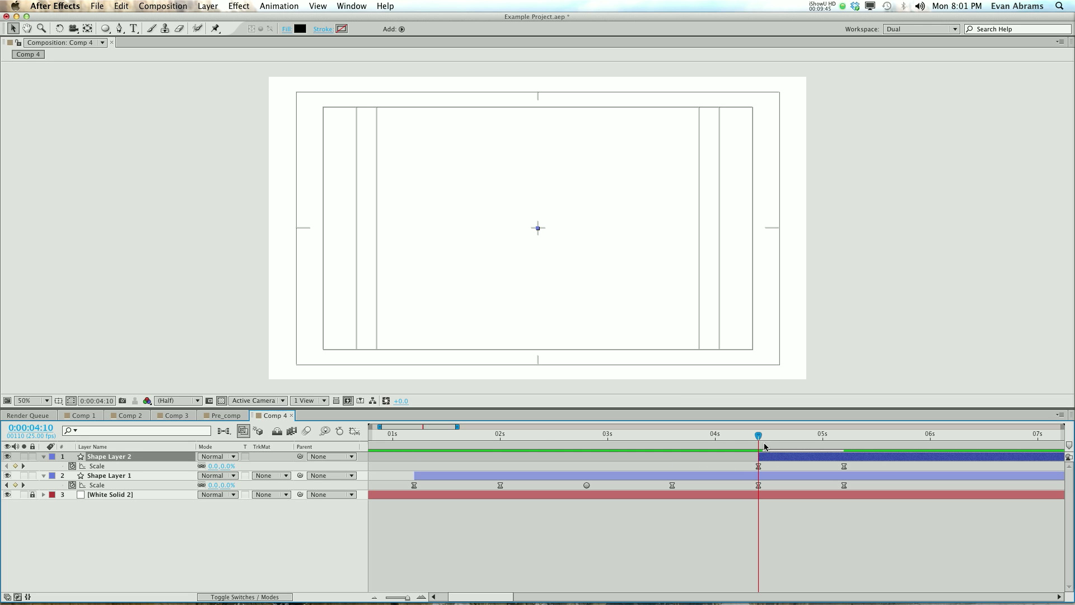
# Advance five frames to 0:00:04:15 and change Shape Layer 2's fill colour to white.
pyautogui.press('pagedown')
pyautogui.press('pagedown')
pyautogui.press('pagedown')
pyautogui.press('pagedown')
pyautogui.press('pagedown')
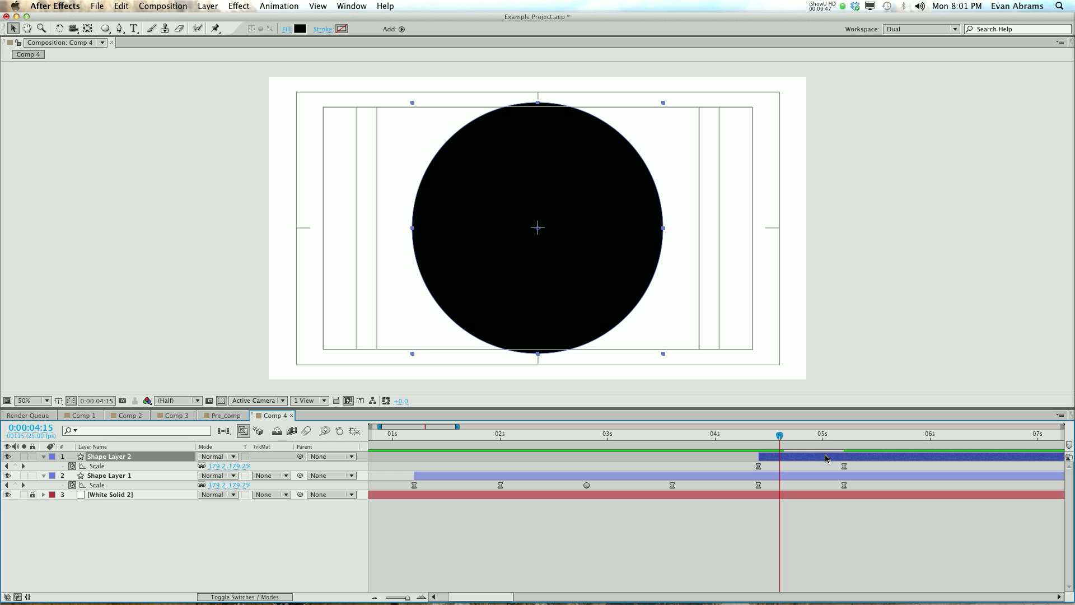
pyautogui.click(297, 30)
pyautogui.moveTo(749, 292); pyautogui.dragTo(487, 204)
pyautogui.click(964, 270)
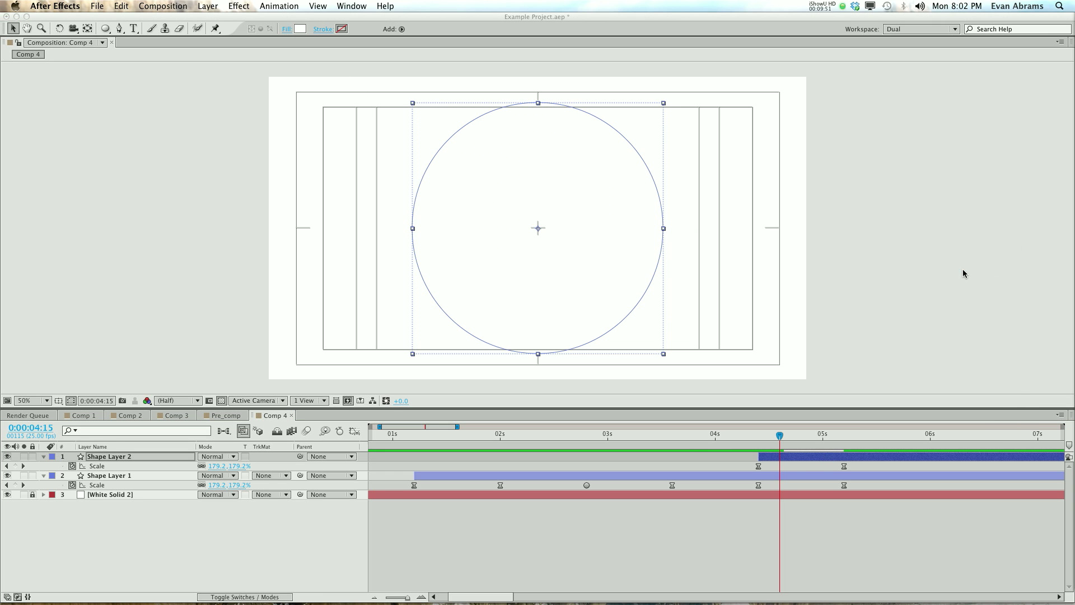
# Slide Shape Layer 2 to start at about 0:00:04:23 and preview the white circle growing over the black one.
pyautogui.moveTo(805, 459); pyautogui.dragTo(759, 441)
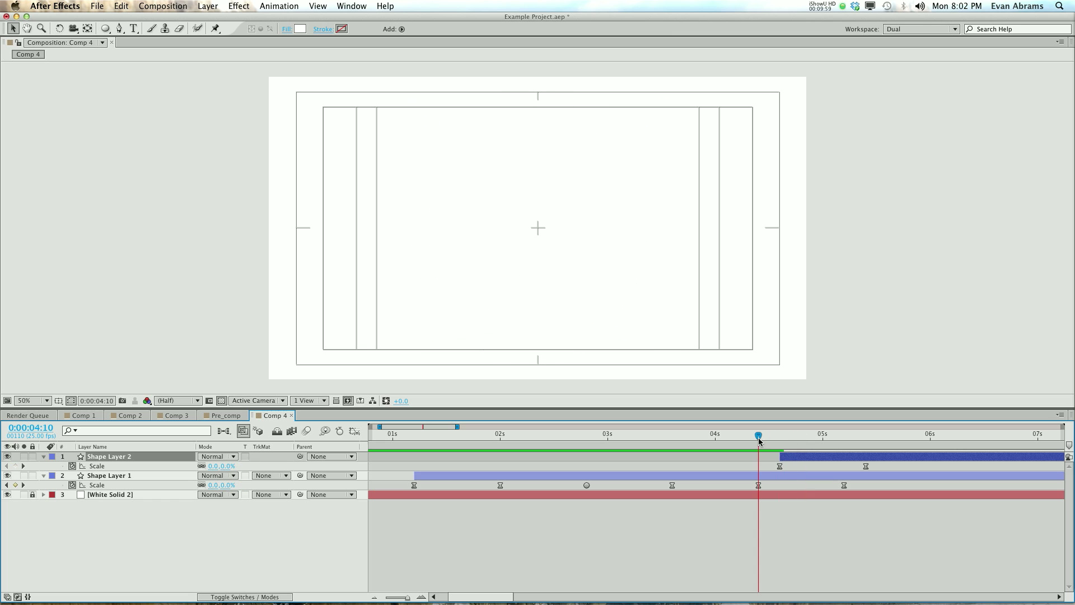
pyautogui.click(775, 476)
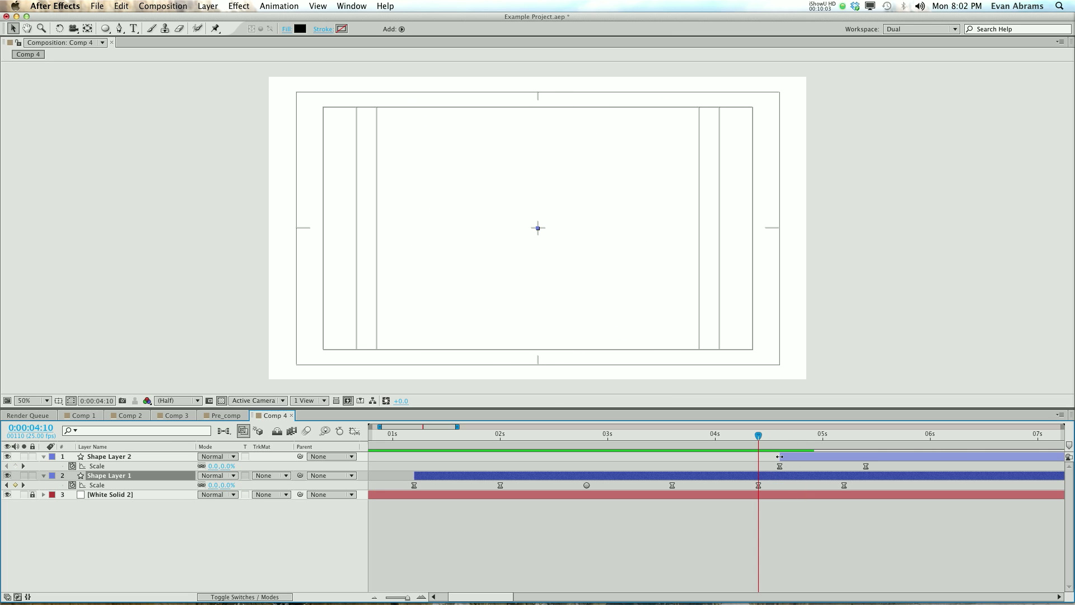
pyautogui.moveTo(778, 454); pyautogui.dragTo(852, 455)
pyautogui.moveTo(758, 435); pyautogui.dragTo(825, 456)
pyautogui.click(745, 440)
pyautogui.press('space')
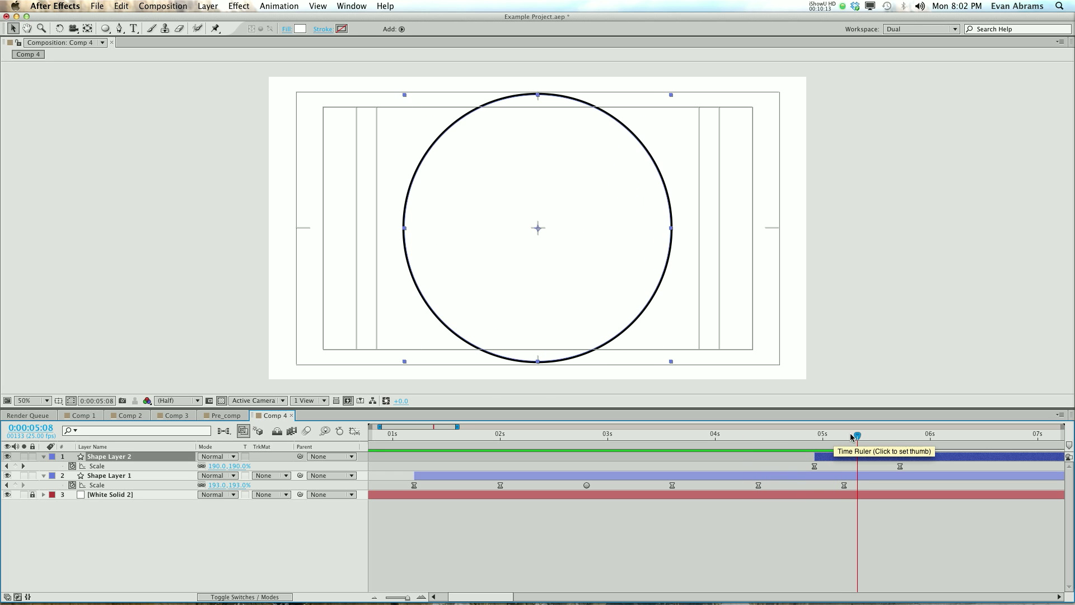
# Review the ring animation from about 0:00:04:00 and slide Shape Layer 2 to start at about 0:00:04:19.
pyautogui.moveTo(858, 437); pyautogui.dragTo(902, 438)
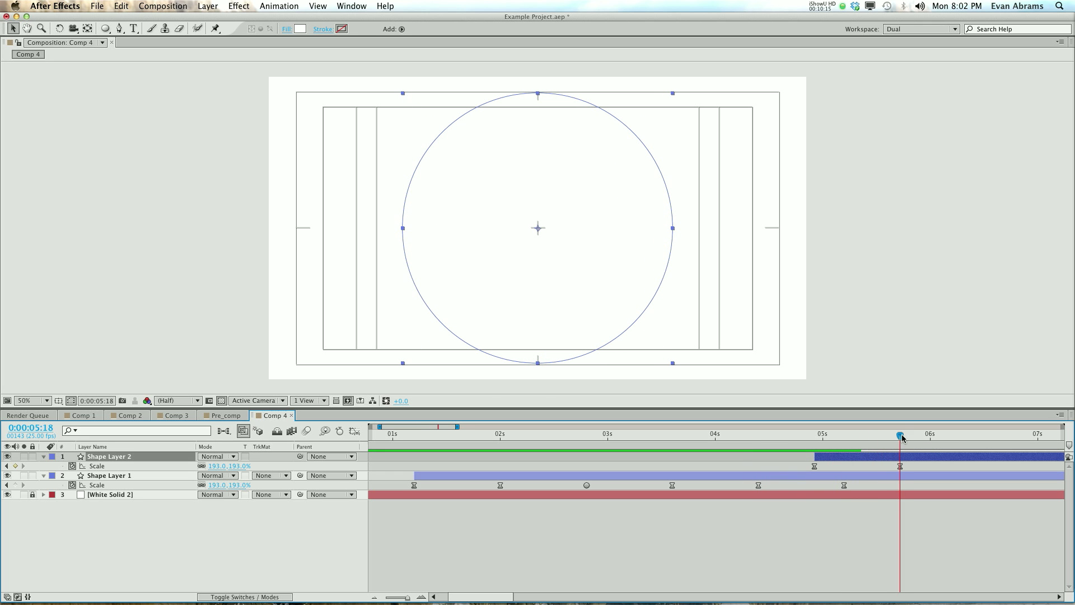
pyautogui.moveTo(834, 449); pyautogui.dragTo(715, 451)
pyautogui.press('space')
pyautogui.press('space')
pyautogui.moveTo(819, 458); pyautogui.dragTo(800, 459)
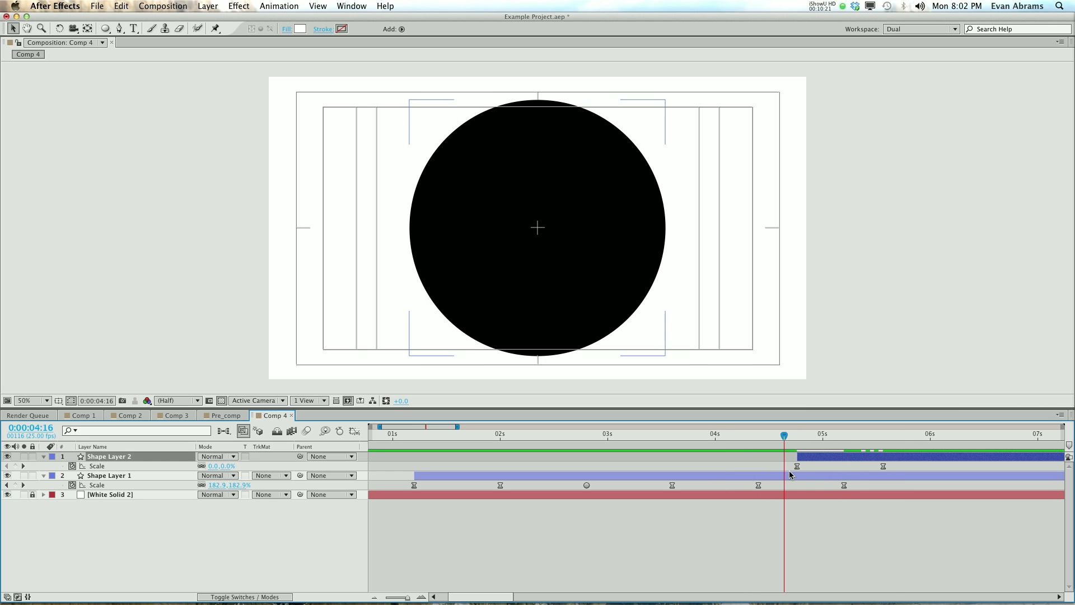
# Show the Scale curves of Shape Layer 1 and Shape Layer 2 together in the Graph Editor.
pyautogui.click(807, 475)
pyautogui.keyDown('shift'); pyautogui.click(810, 461); pyautogui.keyUp('shift')
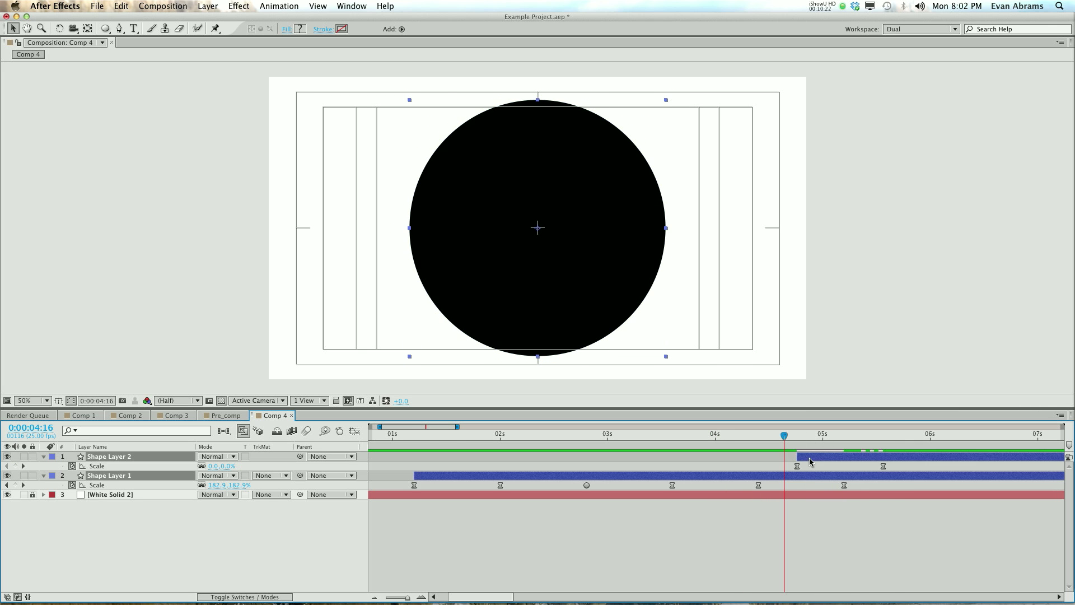
pyautogui.click(354, 431)
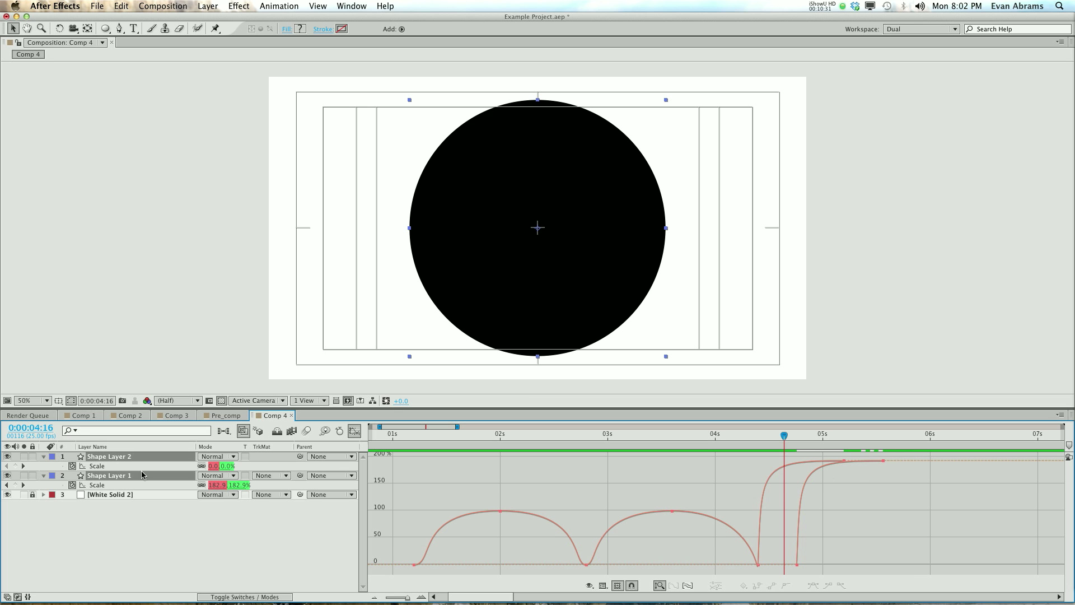
pyautogui.click(138, 530)
pyautogui.click(109, 457)
pyautogui.keyDown('shift'); pyautogui.click(116, 476); pyautogui.keyUp('shift')
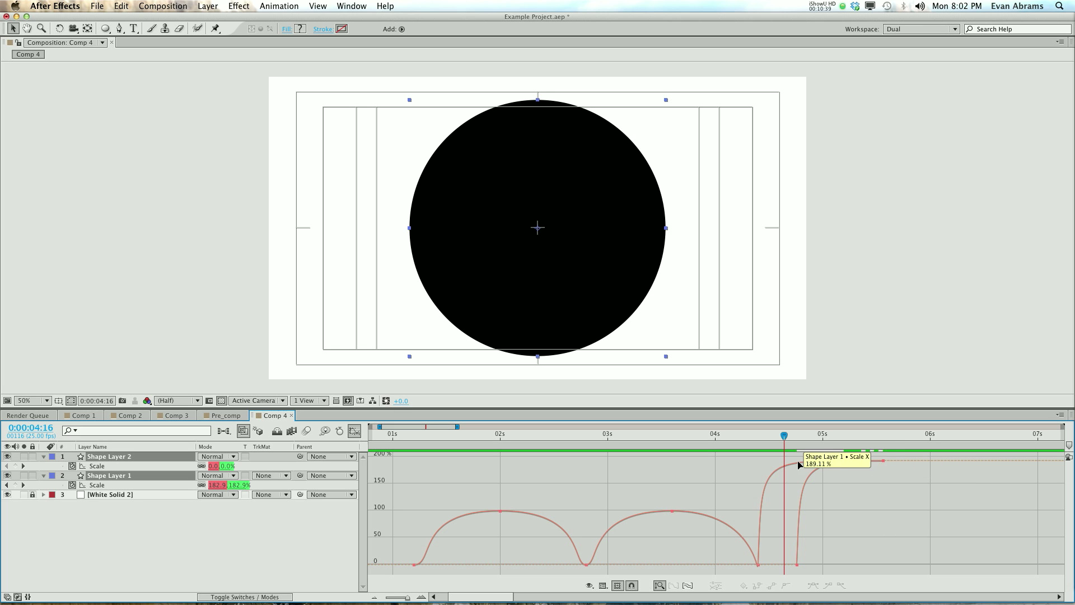
# Give Shape Layer 2's Scale curve a softer start and its last keyframe at about 0:00:05:20, displayed alongside Shape Layer 1's curve.
pyautogui.click(884, 461)
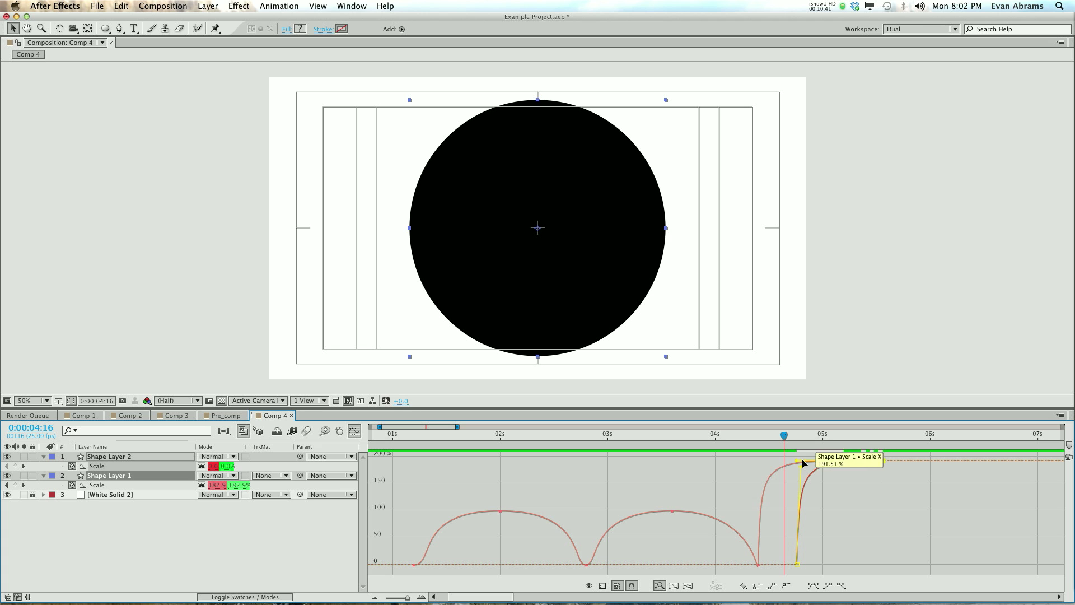
pyautogui.moveTo(797, 455); pyautogui.dragTo(814, 565)
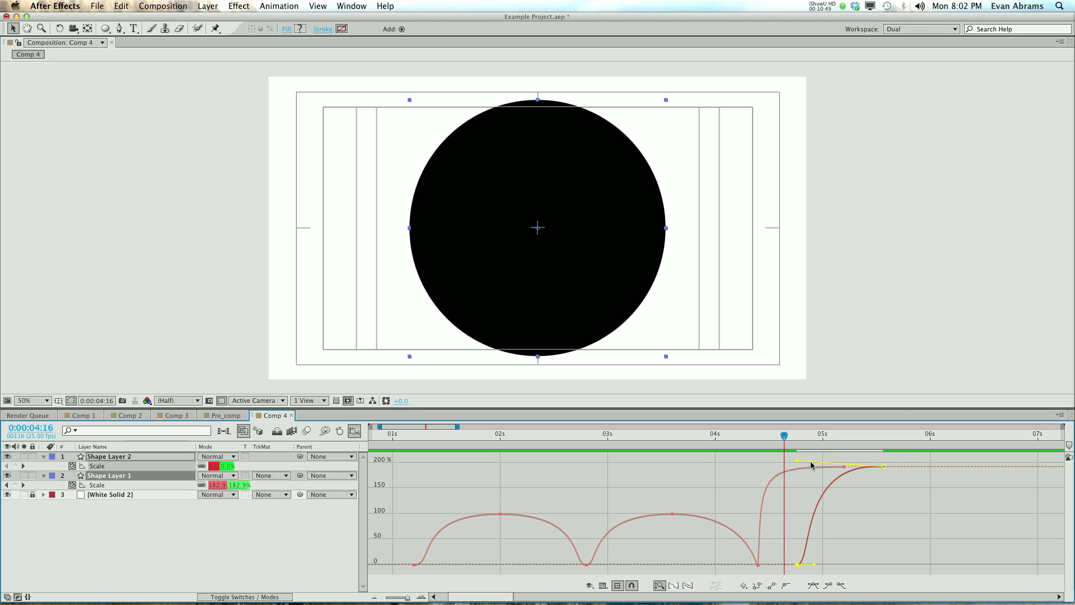
pyautogui.moveTo(799, 461); pyautogui.dragTo(768, 460)
pyautogui.moveTo(883, 467); pyautogui.dragTo(913, 468)
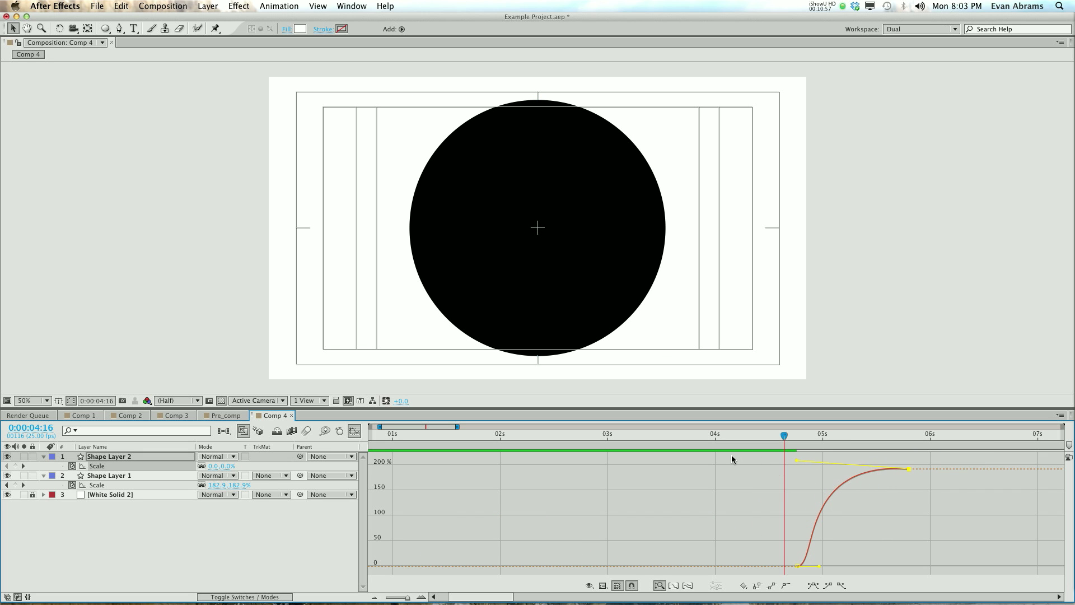
pyautogui.keyDown('shift'); pyautogui.click(97, 485); pyautogui.keyUp('shift')
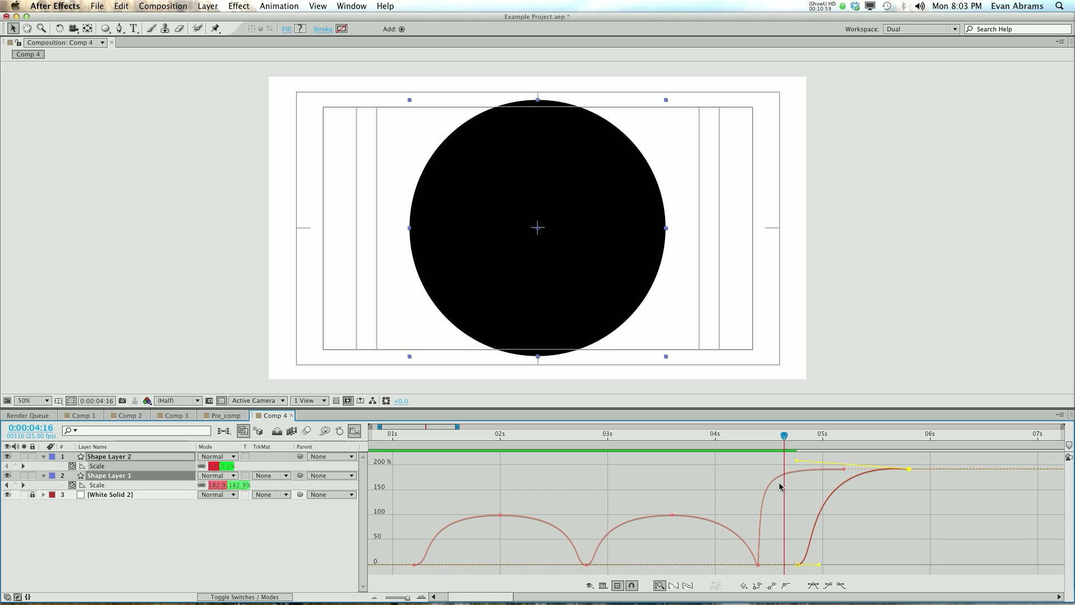
# Try to move both of Shape Layer 2's Scale keyframes earlier so its growth starts at about 0:00:04:10.
pyautogui.keyDown('shift'); pyautogui.click(797, 565); pyautogui.keyUp('shift')
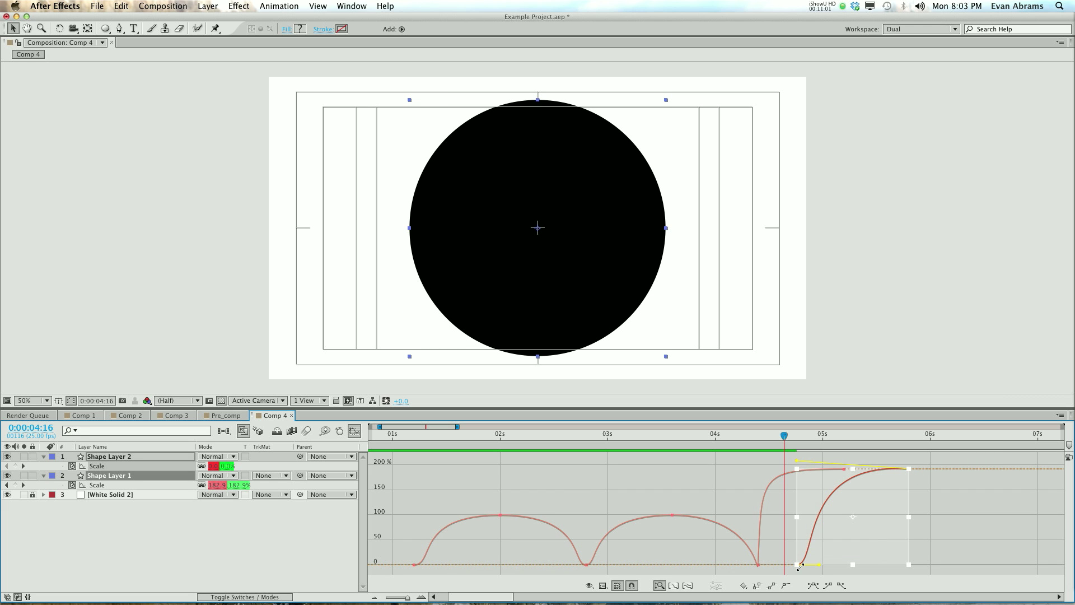
pyautogui.moveTo(816, 556); pyautogui.dragTo(775, 556)
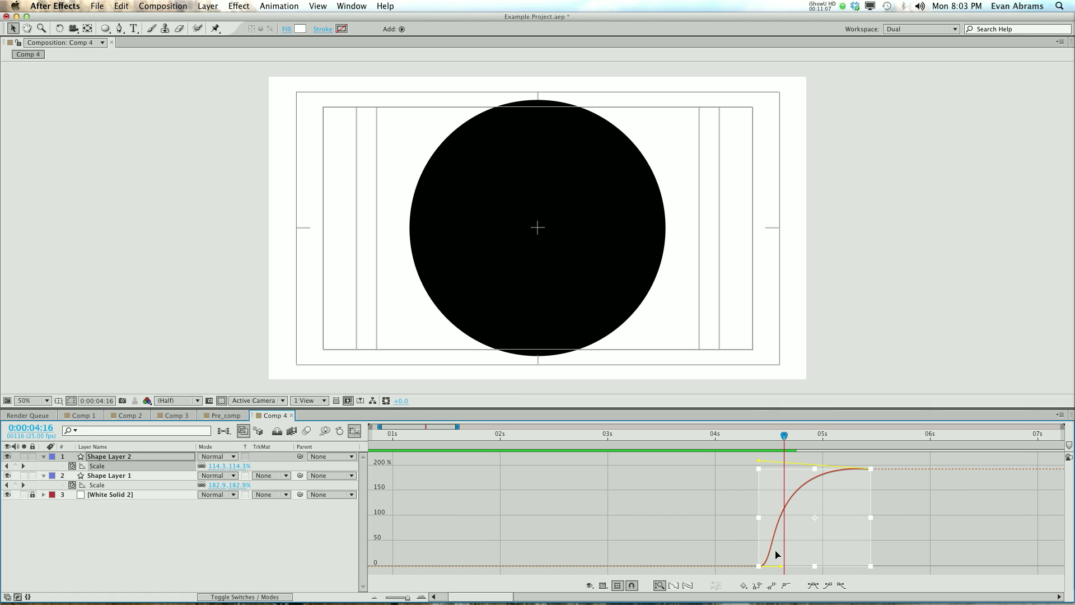
pyautogui.click(845, 465)
pyautogui.moveTo(784, 434); pyautogui.dragTo(828, 442)
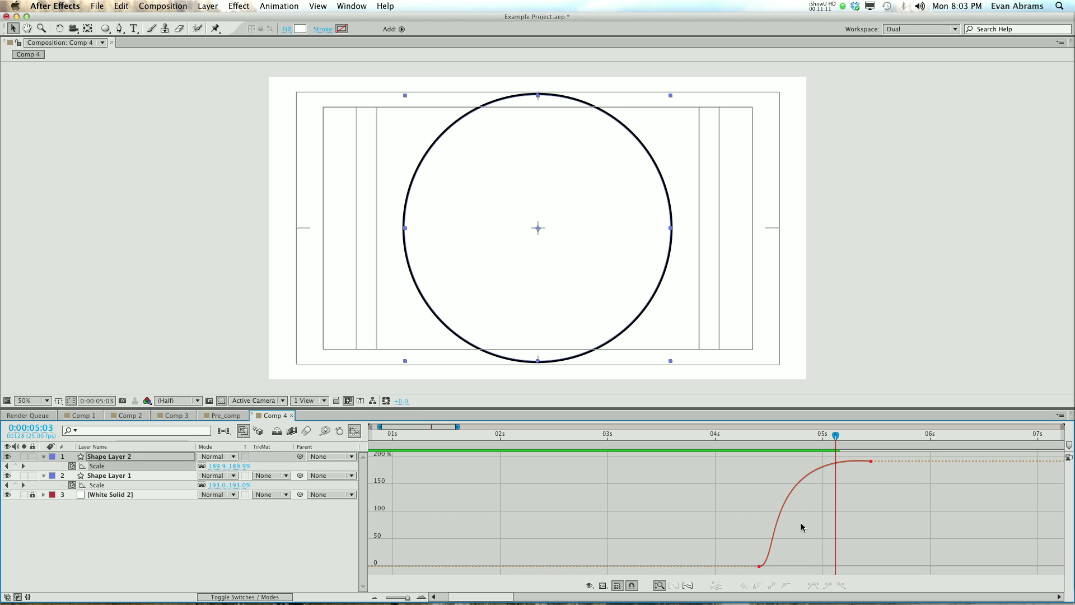
pyautogui.press('super+z')
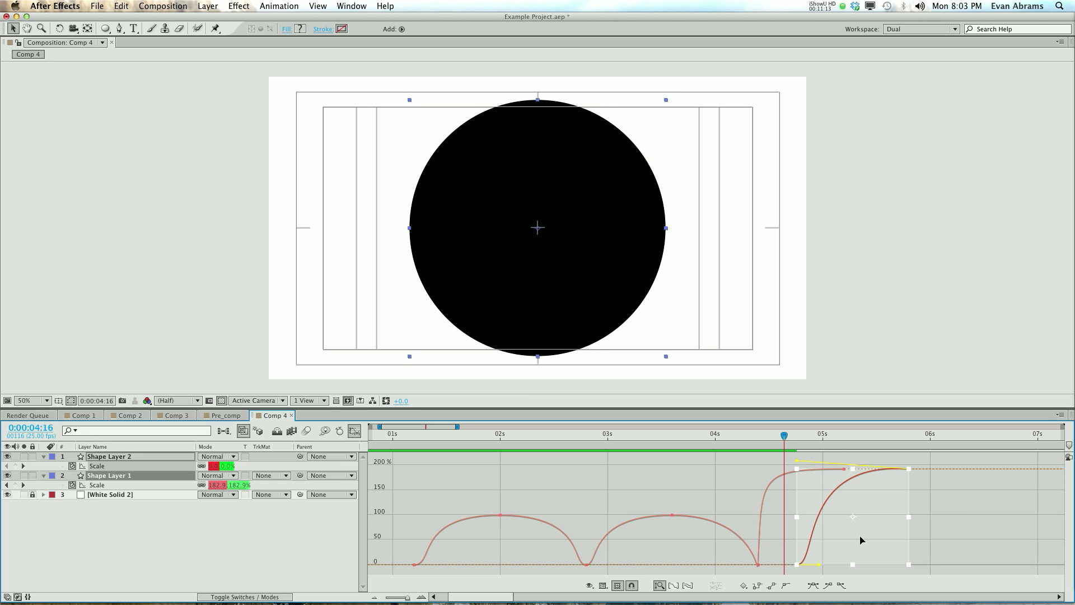
# Deselect Shape Layer 2's Scale keyframes and preview the ring animation from 0:00:04:07.
pyautogui.click(773, 493)
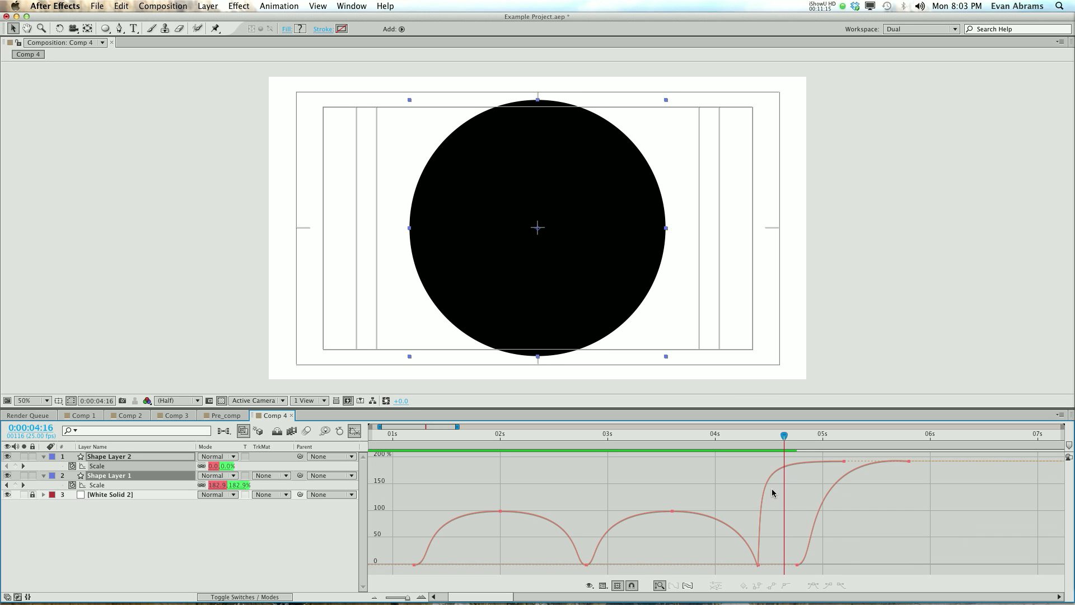
pyautogui.click(745, 436)
pyautogui.press('space')
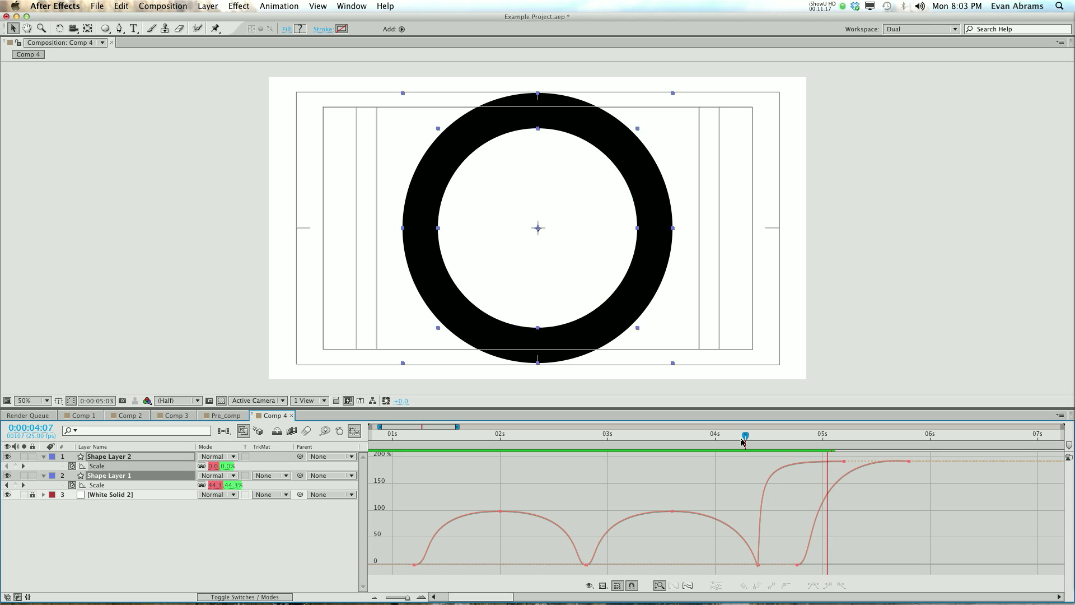
# Move Shape Layer 1's last Scale keyframe to 0:00:05:20, in line with Shape Layer 2's, and preview the ring from about 0:00:04:05.
pyautogui.moveTo(845, 462); pyautogui.dragTo(909, 463)
pyautogui.click(737, 443)
pyautogui.press('space')
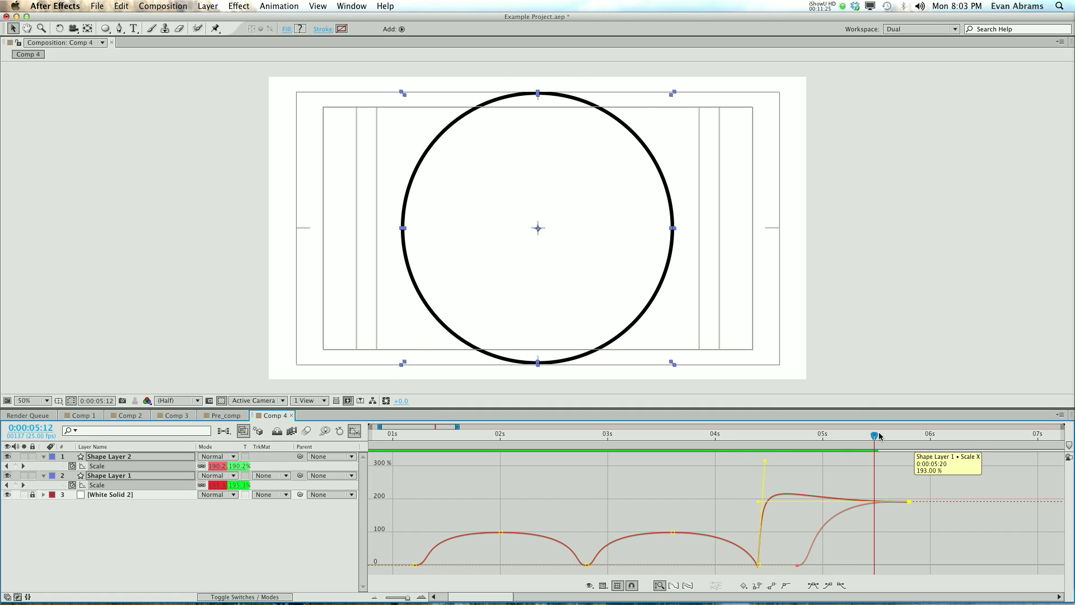
pyautogui.press('space')
pyautogui.click(920, 533)
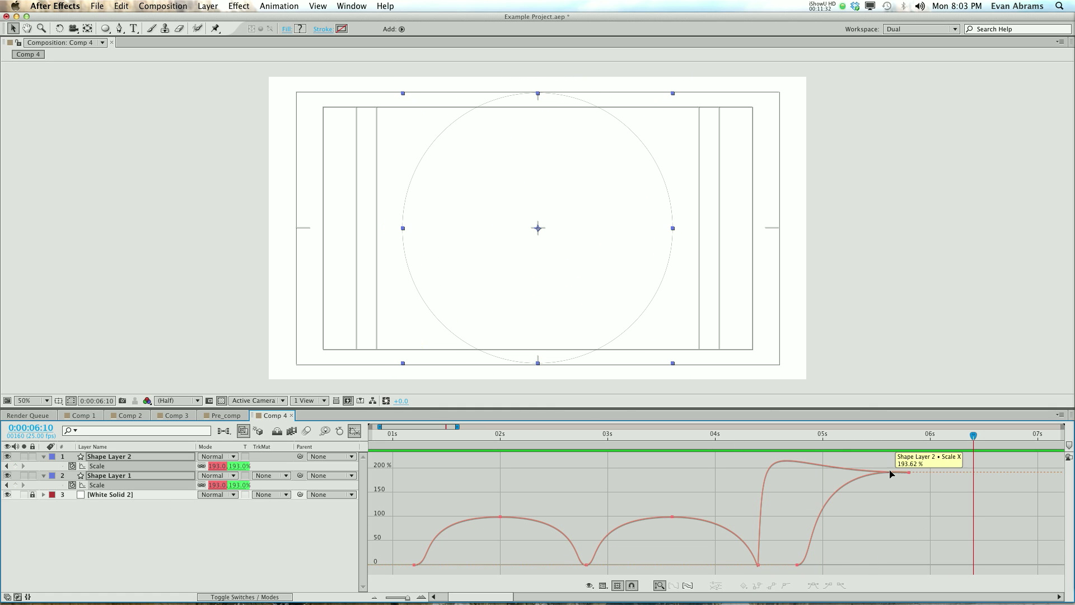
# Trim the end of Shape Layer 1 at 0:00:05:20 and switch the timeline back from the Graph Editor to layer bars.
pyautogui.click(909, 436)
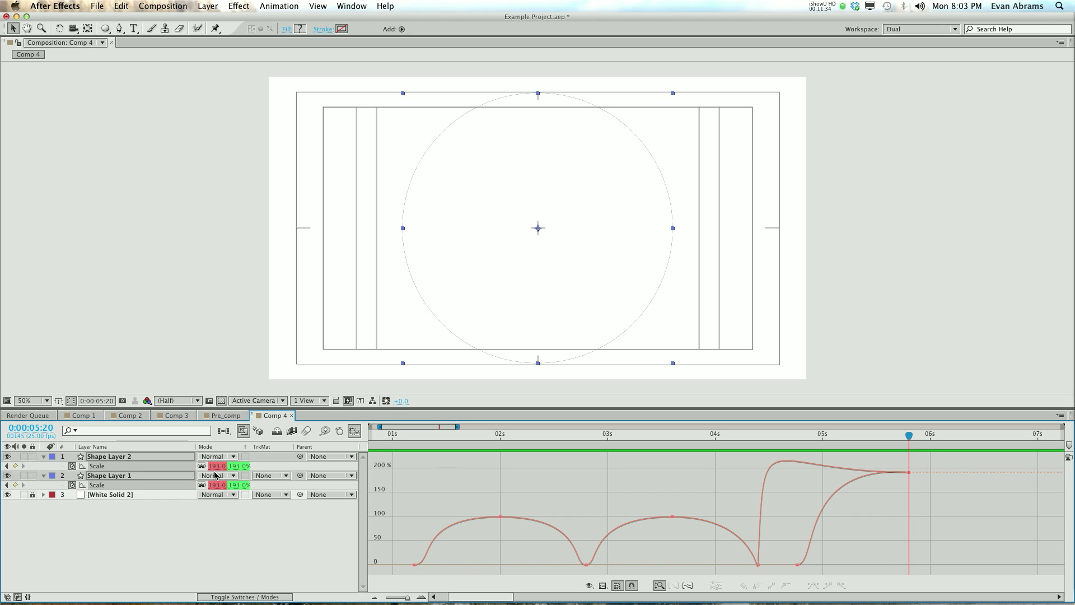
pyautogui.click(119, 480)
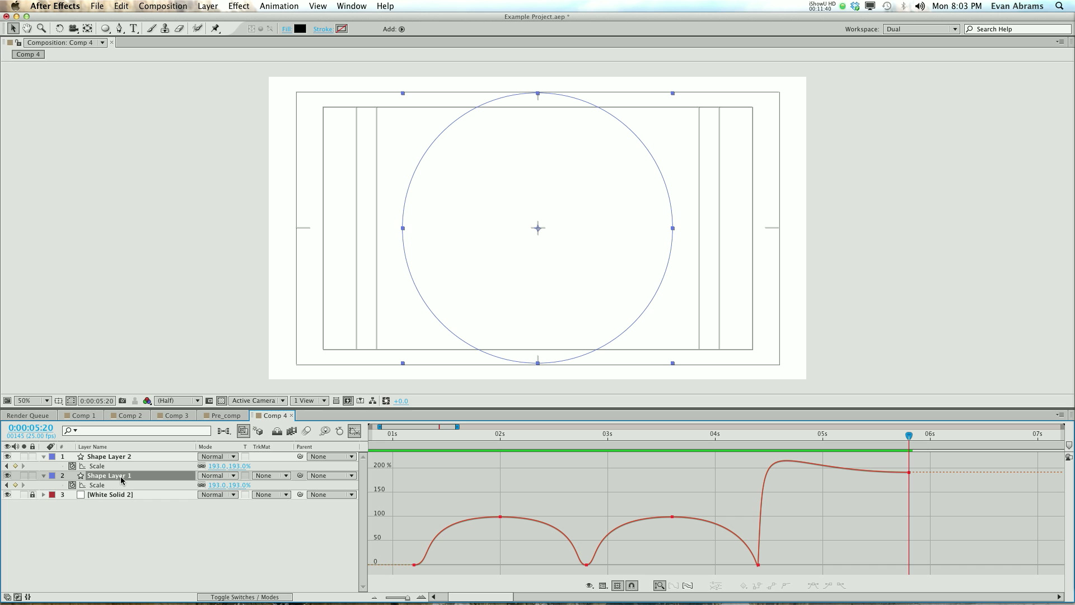
pyautogui.click(355, 431)
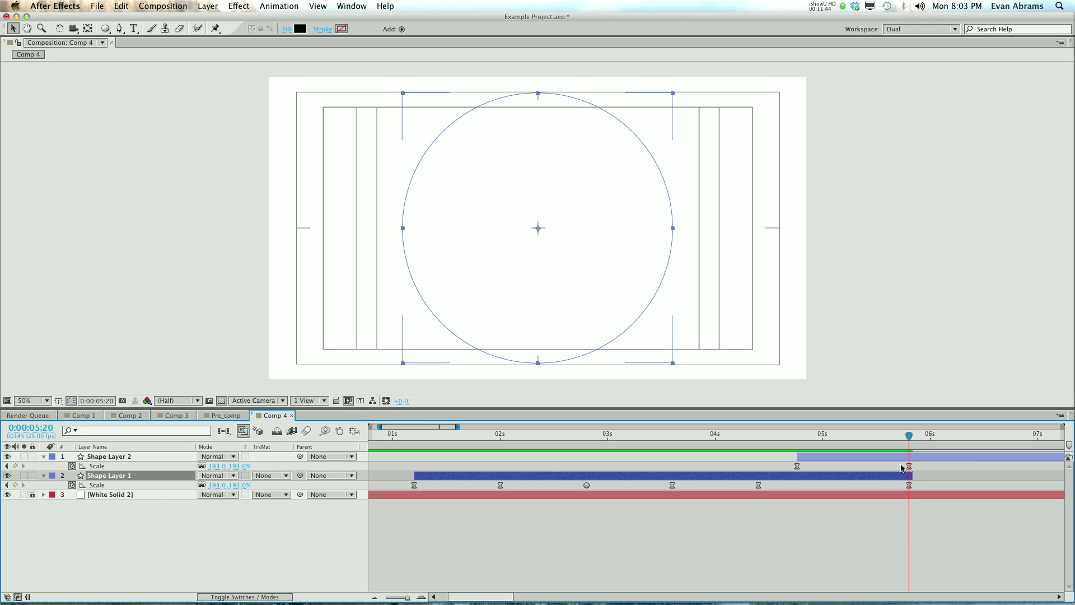
# Preview the whole circle animation from 0:00:01:09, and the ring part again from 0:00:04:10.
pyautogui.moveTo(908, 442); pyautogui.dragTo(431, 448)
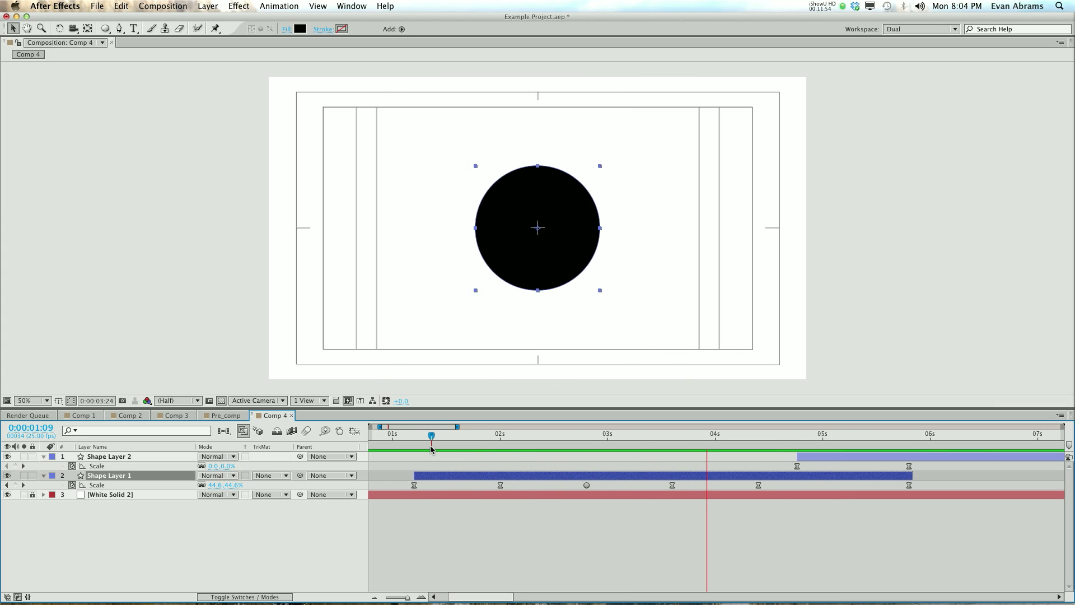
pyautogui.press('space')
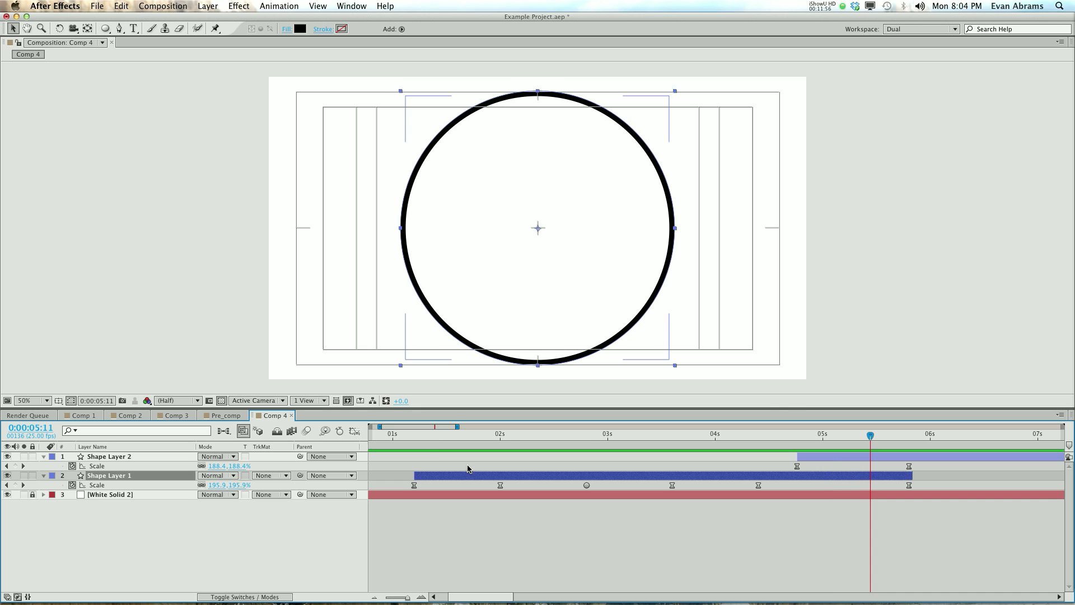
pyautogui.click(759, 435)
pyautogui.press('space')
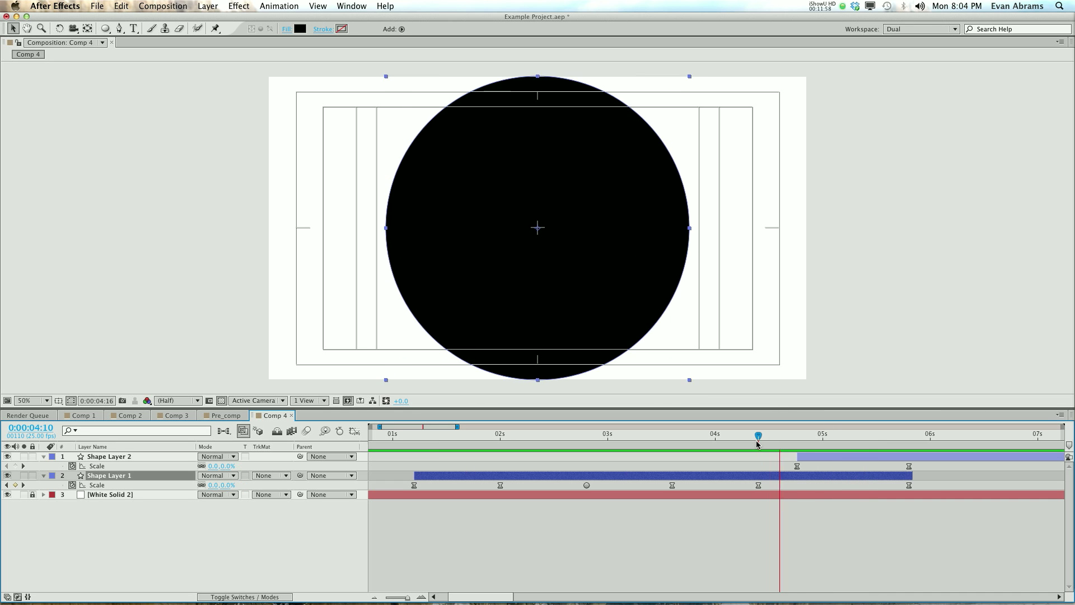
# Duplicate Shape Layer 2 and shift the copy later so it starts at about 0:00:05:07.
pyautogui.click(834, 455)
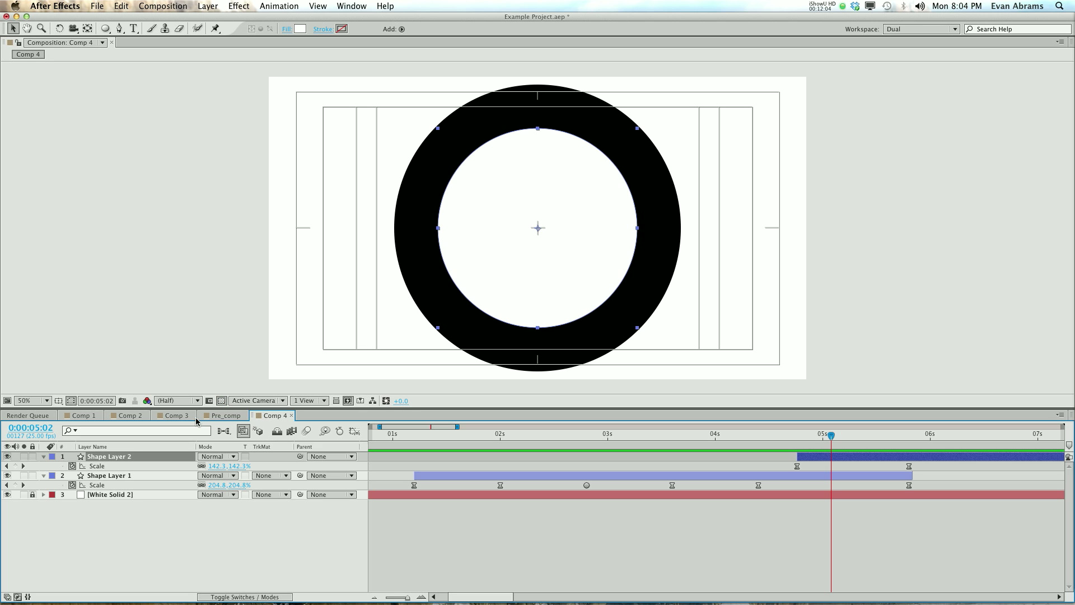
pyautogui.press('super+d')
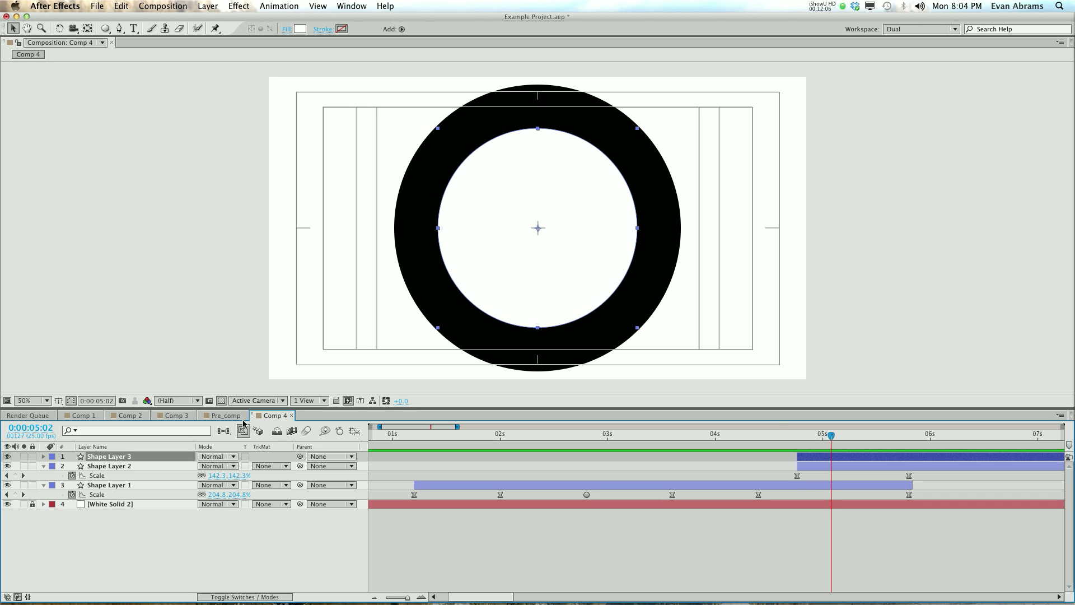
pyautogui.moveTo(818, 458); pyautogui.dragTo(840, 461)
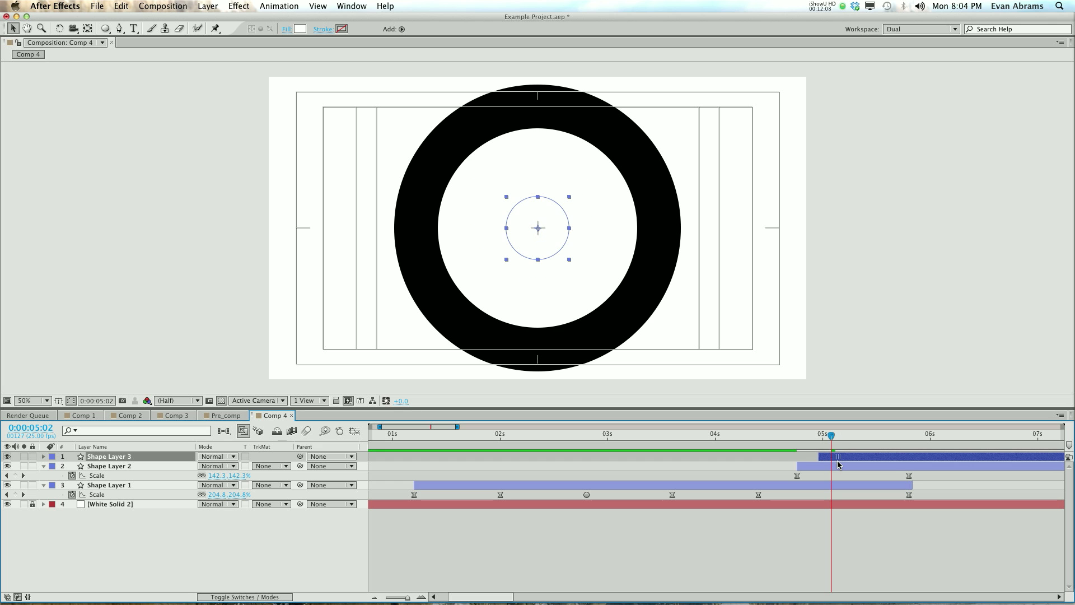
# Change the fill colour of Shape Layer 3 to black.
pyautogui.click(300, 29)
pyautogui.click(758, 351)
pyautogui.click(721, 405)
pyautogui.click(965, 265)
# Scrub through the new black circle's growth and preview it from 0:00:04:20.
pyautogui.moveTo(832, 435); pyautogui.dragTo(956, 456)
pyautogui.click(803, 443)
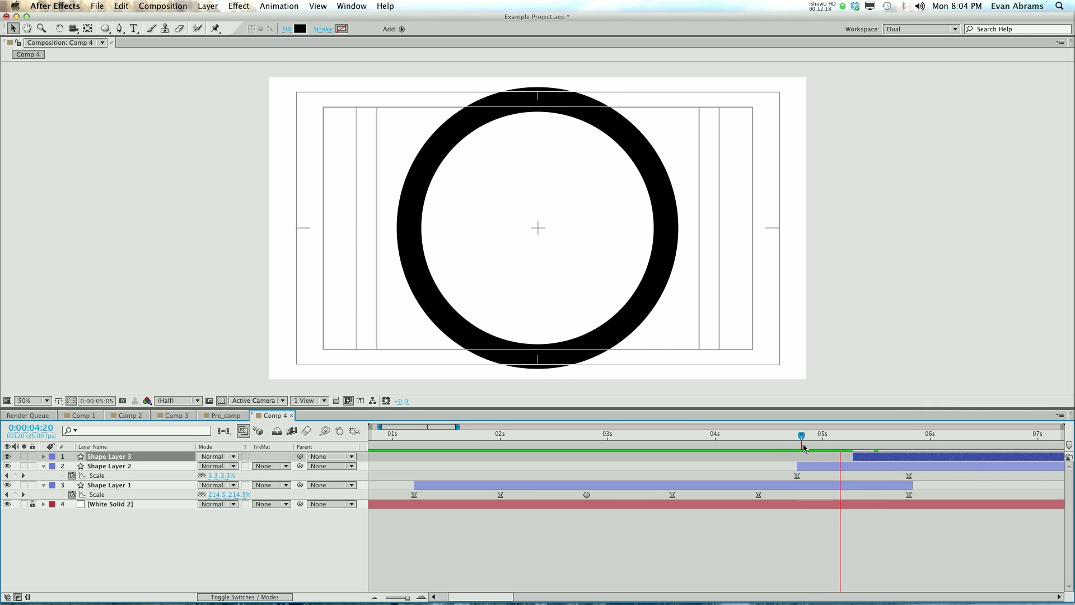
pyautogui.press('space')
# Trim one frame off the end of Shape Layer 1 near 0:00:05:20 and recheck the burst from 0:00:04:17.
pyautogui.moveTo(895, 440)
pyautogui.mouseDown()
pyautogui.moveTo(928, 438)
pyautogui.moveTo(900, 438)
pyautogui.moveTo(909, 438)
pyautogui.mouseUp()
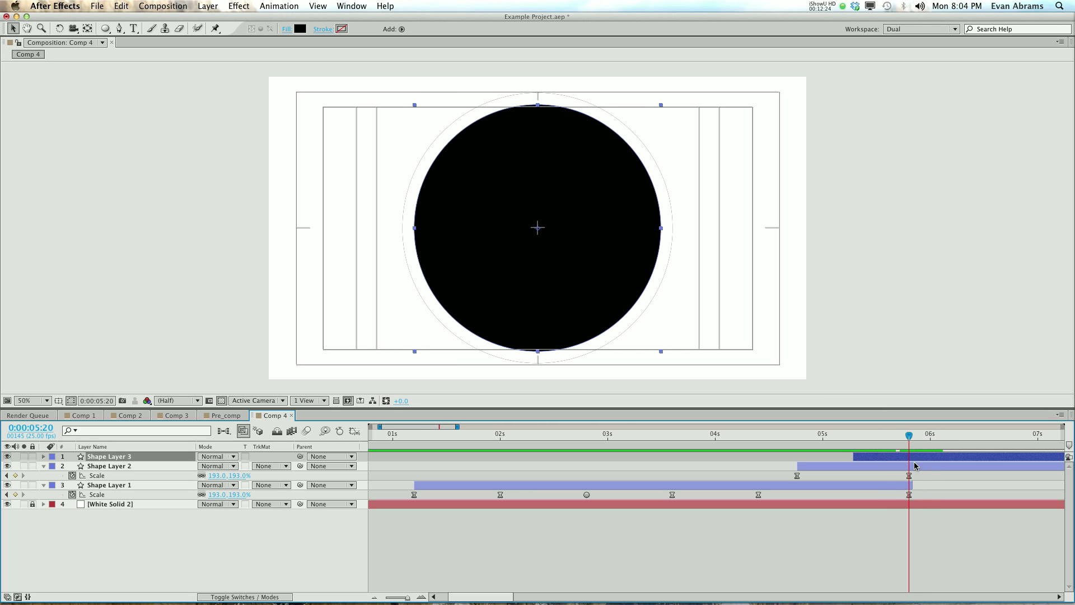
pyautogui.moveTo(913, 485); pyautogui.dragTo(914, 485)
pyautogui.moveTo(903, 439); pyautogui.dragTo(813, 443)
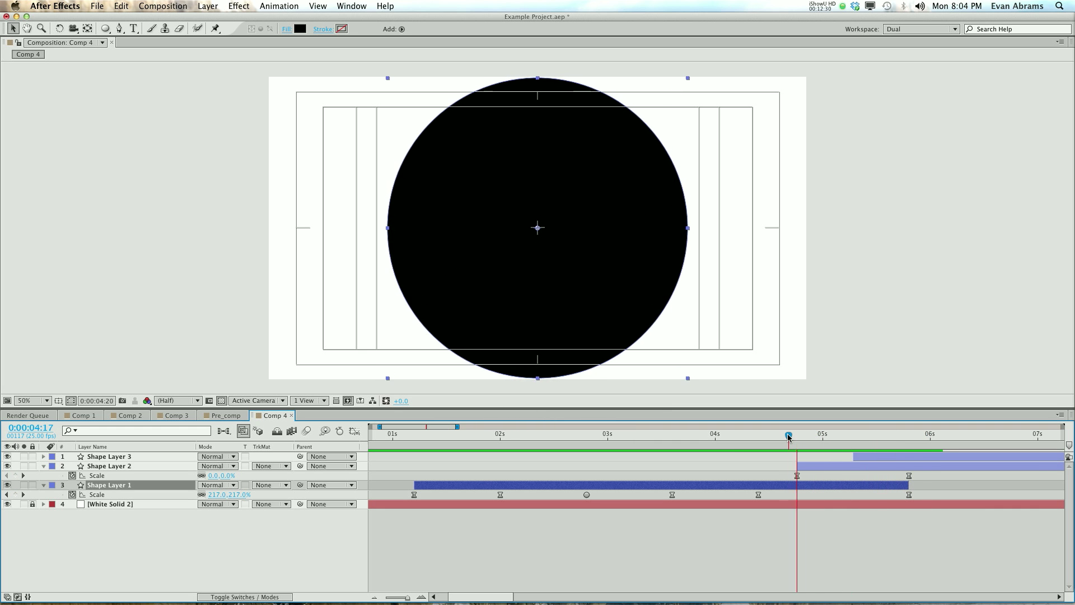
# Duplicate Shape Layer 3 five times.
pyautogui.click(877, 456)
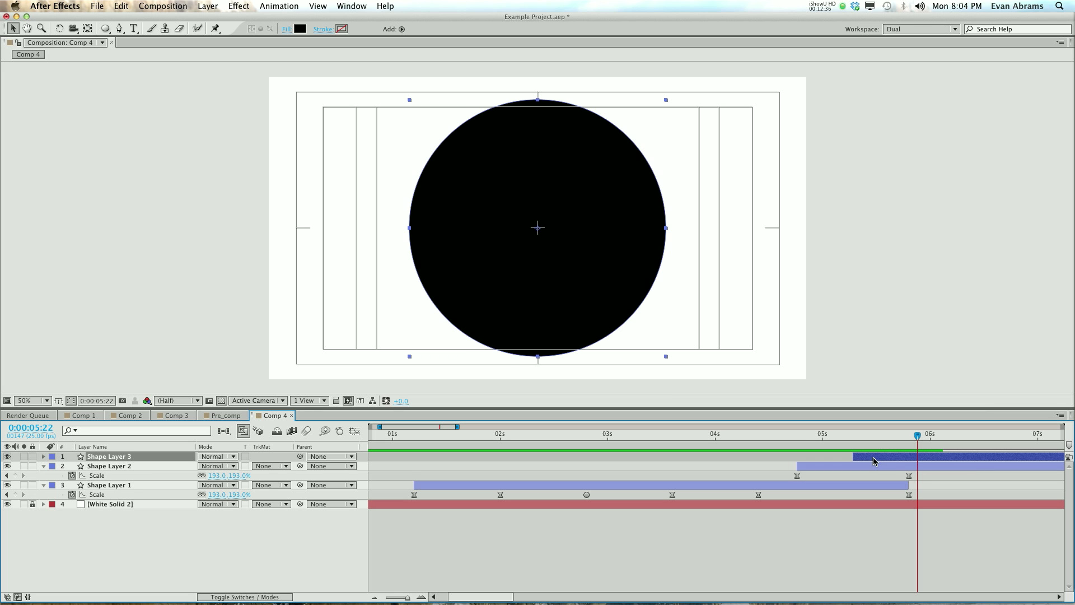
pyautogui.press('super+d')
pyautogui.press('super+d')
pyautogui.press('super+d')
pyautogui.press('super+d')
pyautogui.press('super+d')
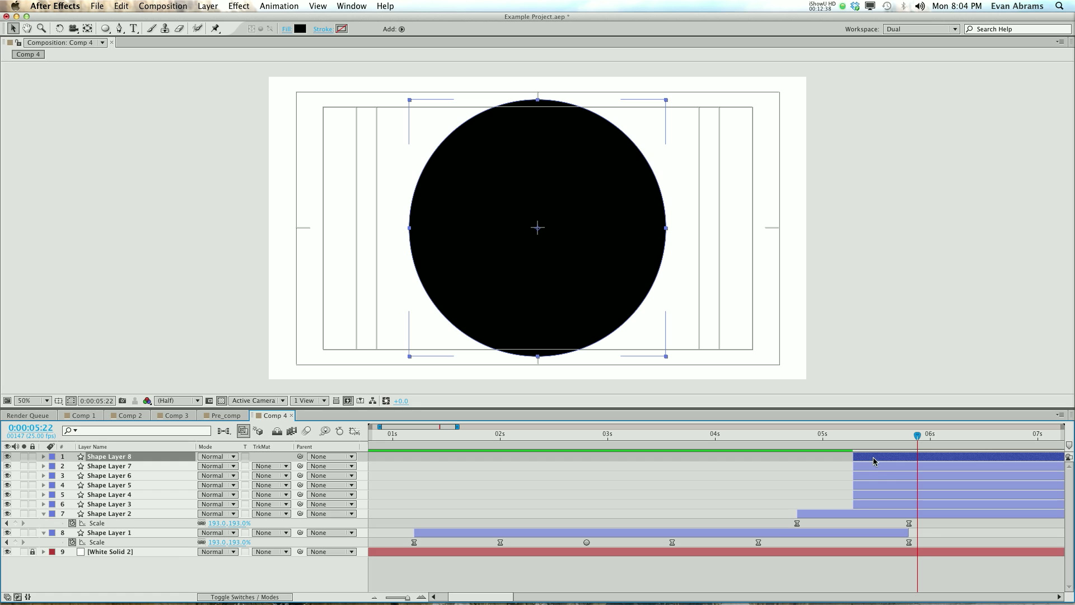
pyautogui.click(857, 504)
pyautogui.click(860, 494)
pyautogui.click(863, 486)
pyautogui.click(864, 475)
pyautogui.press('super+Up')
pyautogui.press('super+Up')
pyautogui.click(861, 505)
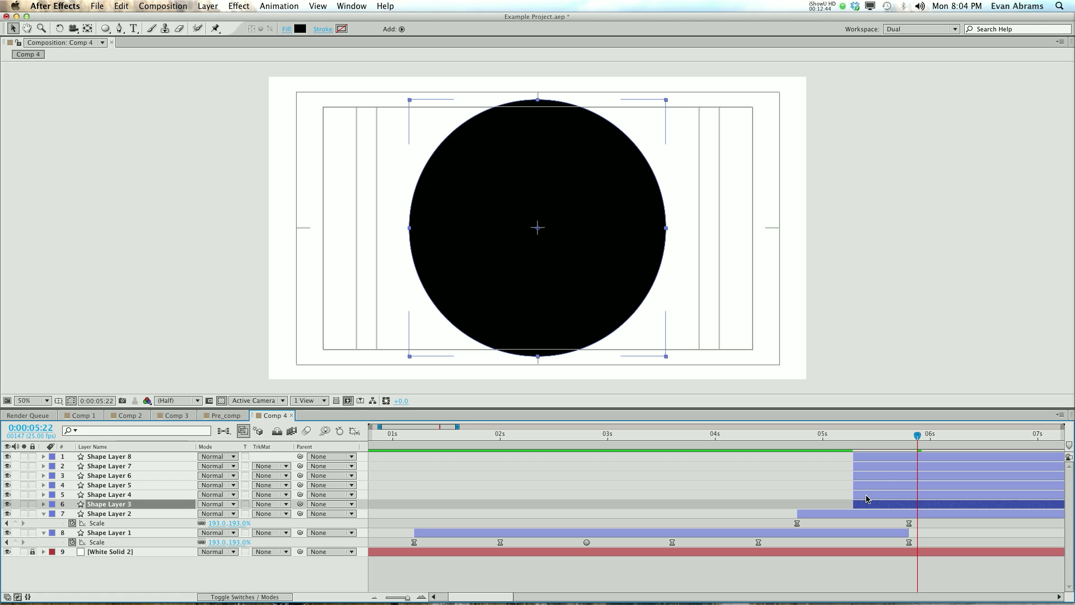
# Set the fill of Shape Layers 4, 6 and 8 to white (FFFFFF) and clear the layer selection.
pyautogui.click(867, 496)
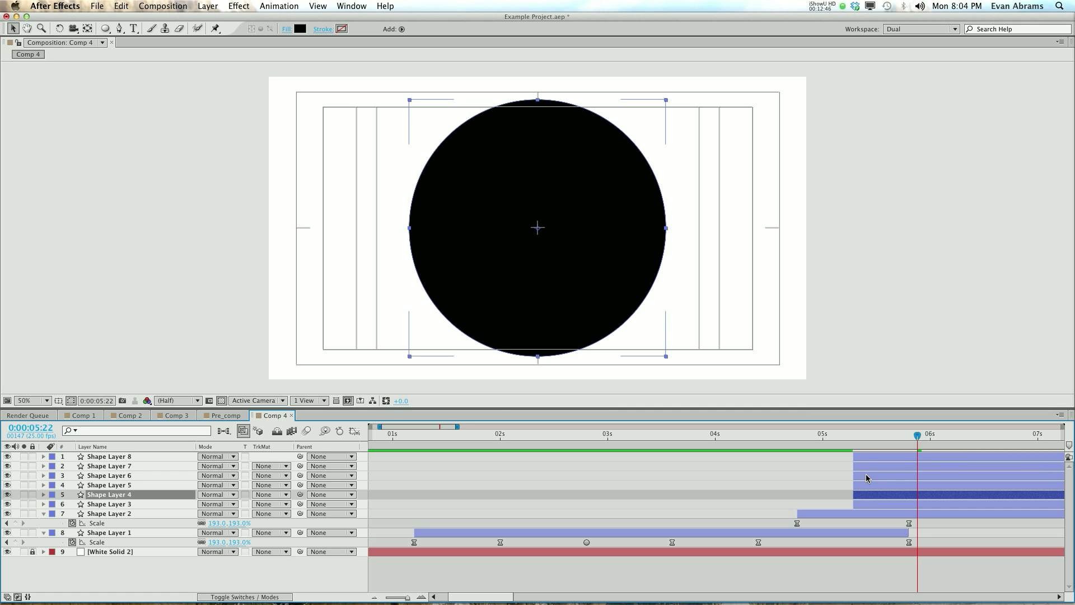
pyautogui.keyDown('super'); pyautogui.click(865, 476); pyautogui.keyUp('super')
pyautogui.keyDown('super'); pyautogui.click(864, 457); pyautogui.keyUp('super')
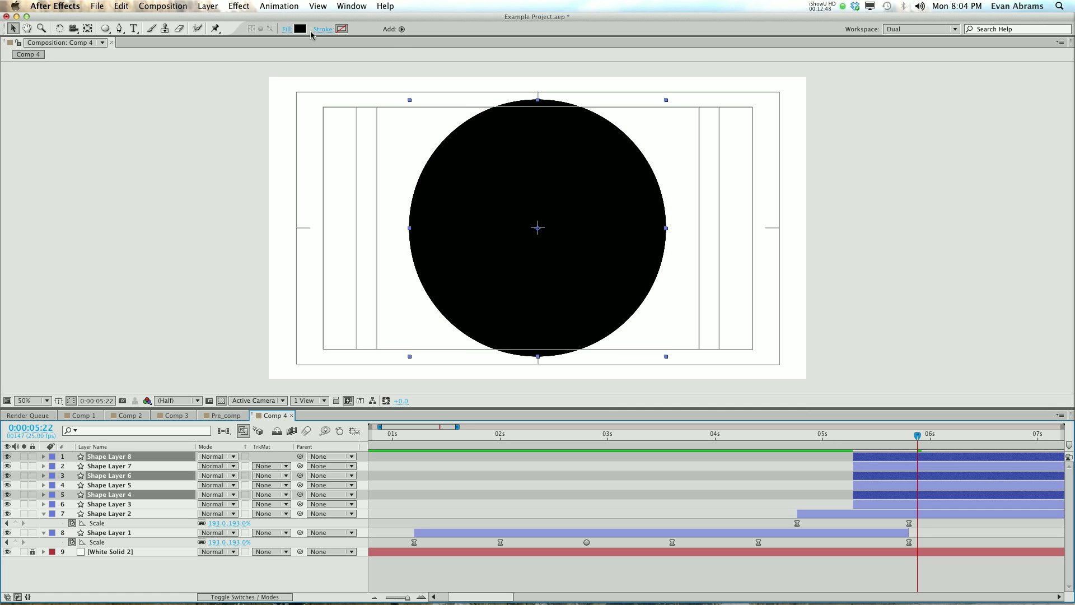
pyautogui.click(297, 32)
pyautogui.click(523, 151)
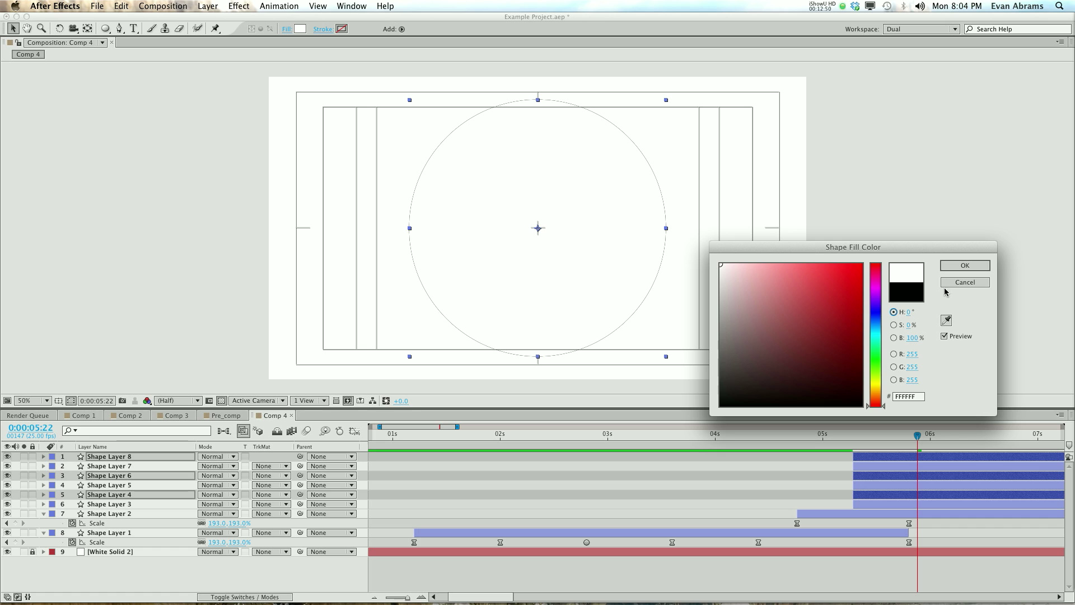
pyautogui.click(959, 267)
pyautogui.click(945, 523)
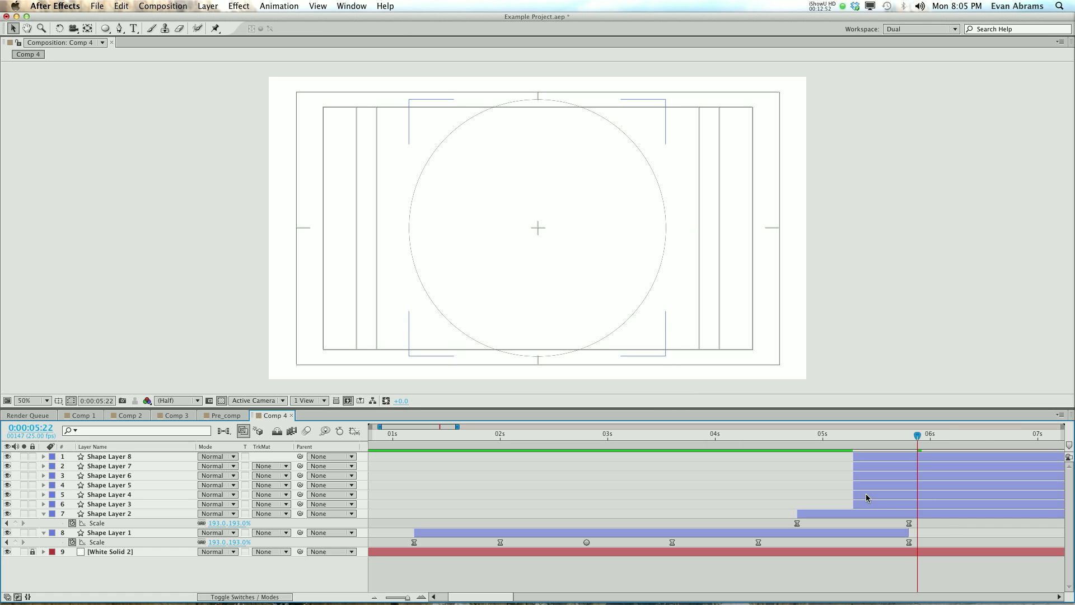
# Shift Shape Layers 4 to 8 two frames later, and Shape Layers 5 to 8 a further three frames.
pyautogui.click(866, 496)
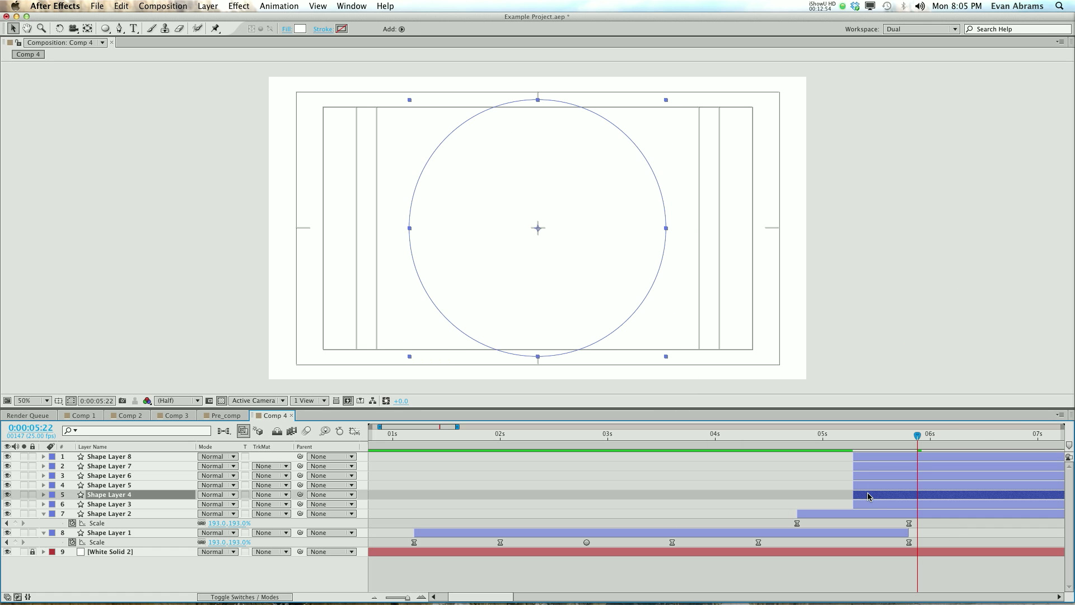
pyautogui.keyDown('shift'); pyautogui.click(863, 457); pyautogui.keyUp('shift')
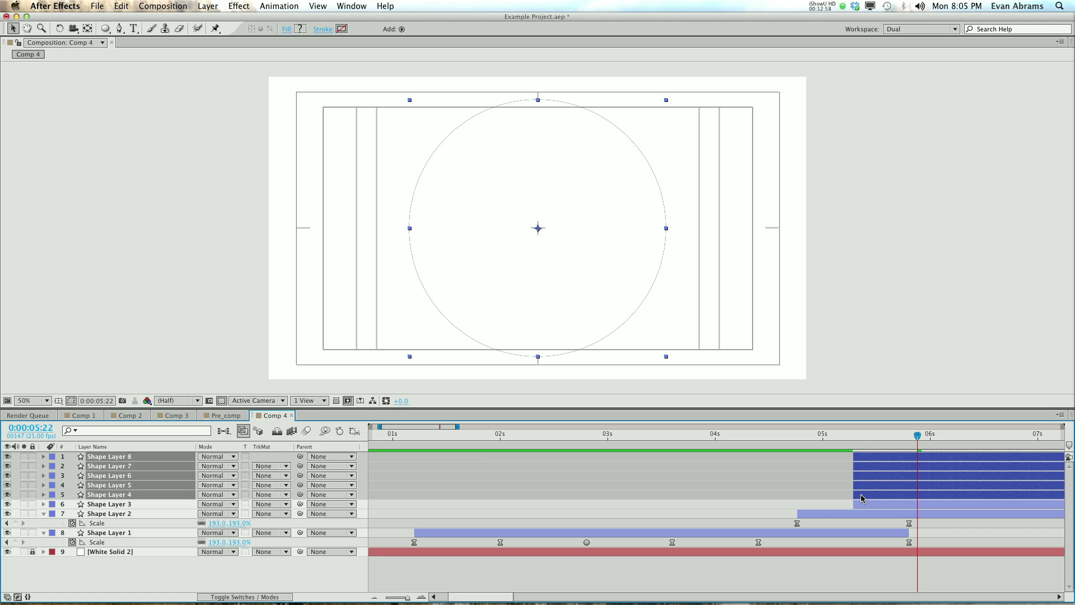
pyautogui.moveTo(854, 497); pyautogui.dragTo(861, 495)
pyautogui.keyDown('super'); pyautogui.click(895, 486); pyautogui.keyUp('super')
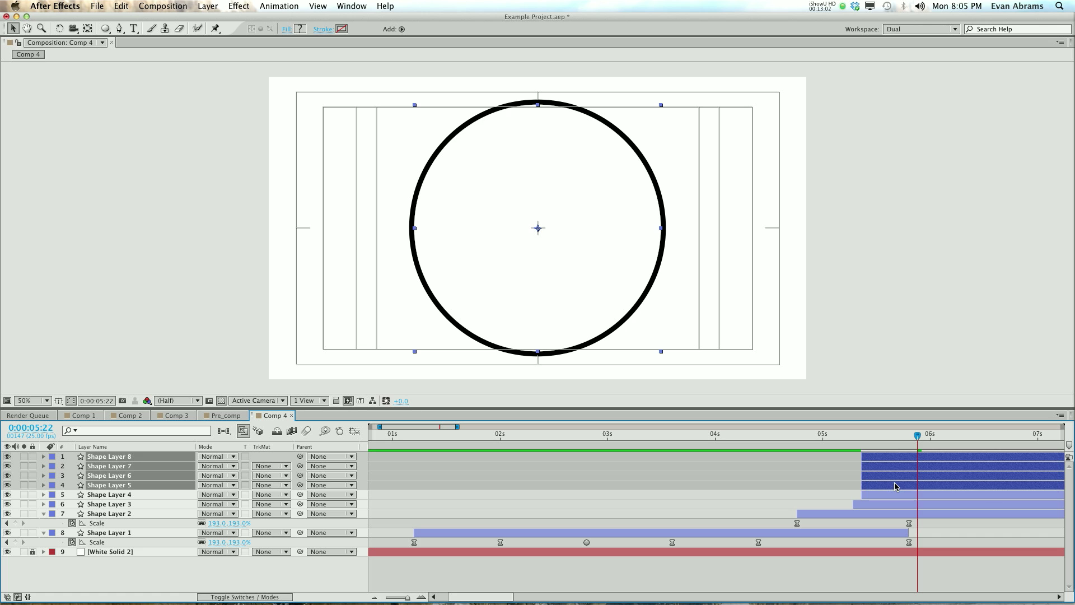
pyautogui.hotkey('alt', 'pagedown')
pyautogui.hotkey('alt', 'pagedown')
pyautogui.hotkey('alt', 'pagedown')
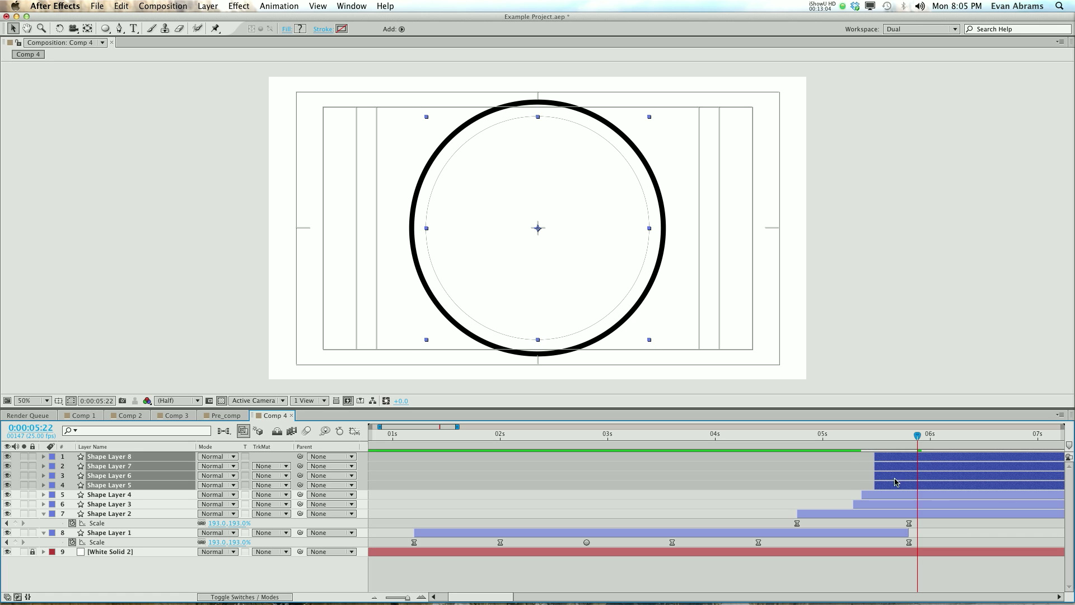
# Shift Shape Layers 6, 7 and 8 another four frames later in the timeline.
pyautogui.keyDown('super'); pyautogui.click(895, 484); pyautogui.keyUp('super')
pyautogui.hotkey('alt', 'pagedown')
pyautogui.hotkey('alt', 'pagedown')
pyautogui.hotkey('alt', 'pagedown')
pyautogui.hotkey('alt', 'pagedown')
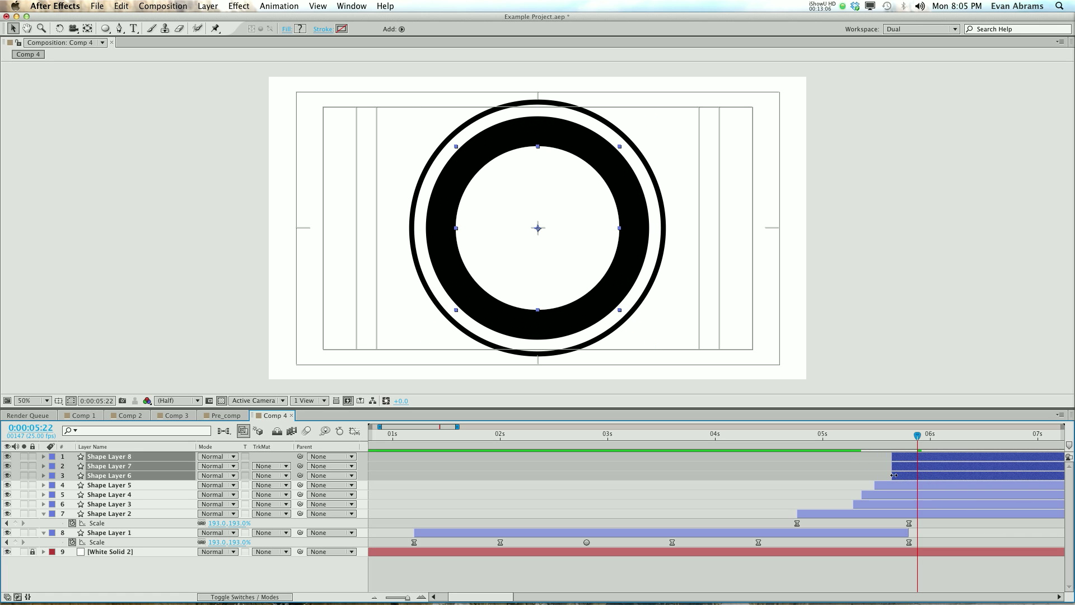
# Shift Shape Layers 7 and 8 five frames later, and Shape Layer 8 alone another six frames.
pyautogui.keyDown('super'); pyautogui.click(910, 475); pyautogui.keyUp('super')
pyautogui.hotkey('alt', 'pagedown')
pyautogui.hotkey('alt', 'pagedown')
pyautogui.hotkey('alt', 'pagedown')
pyautogui.hotkey('alt', 'pagedown')
pyautogui.hotkey('alt', 'pagedown')
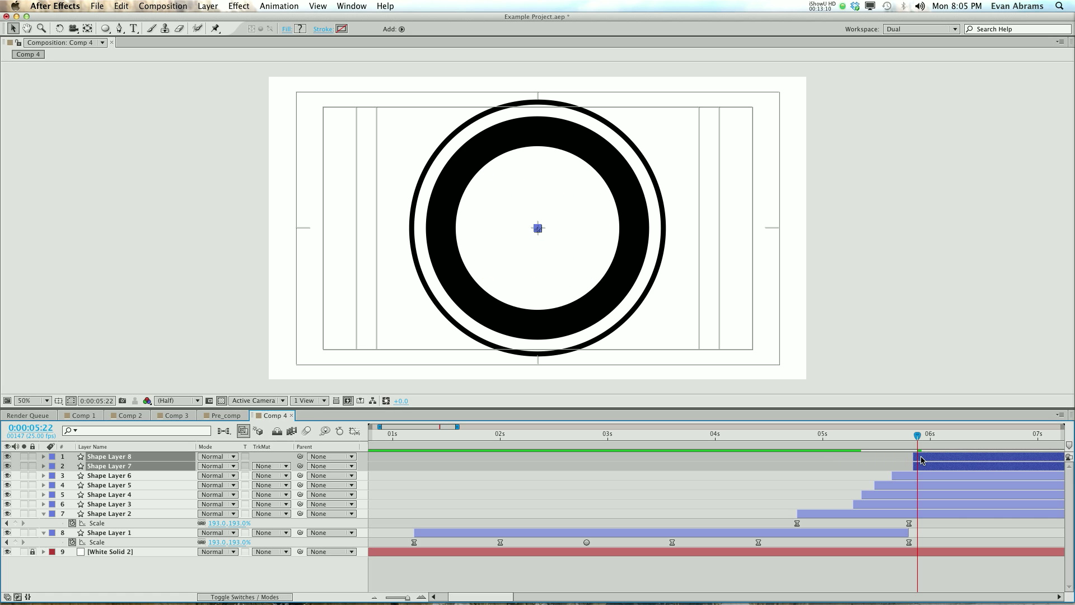
pyautogui.click(935, 458)
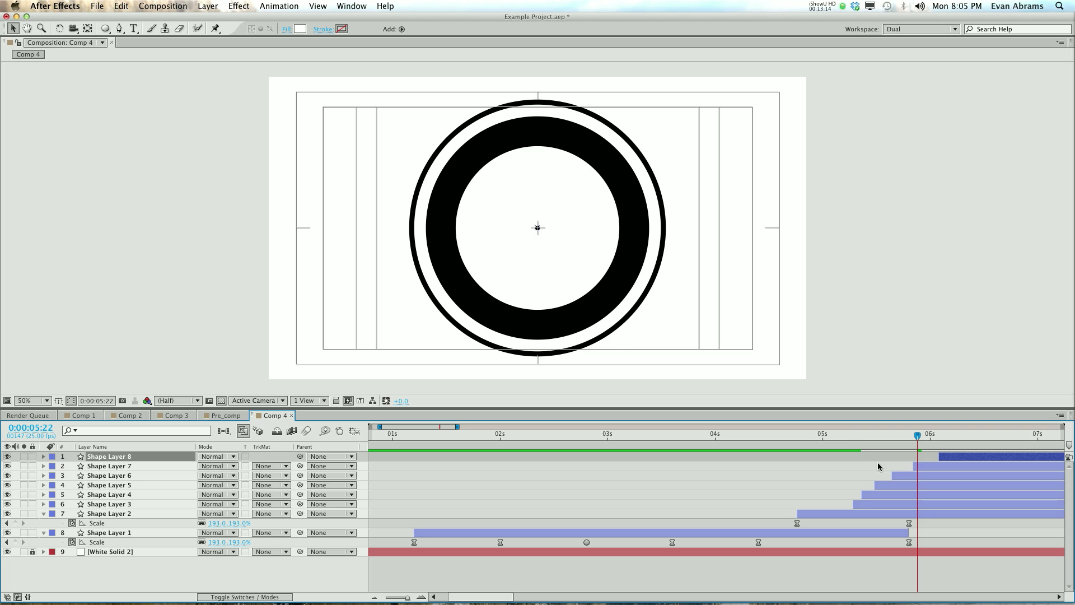
# Preview the staggered ring burst from about 0:00:05:04, and with all layers deselected again from 0:00:04:24.
pyautogui.click(839, 441)
pyautogui.press('space')
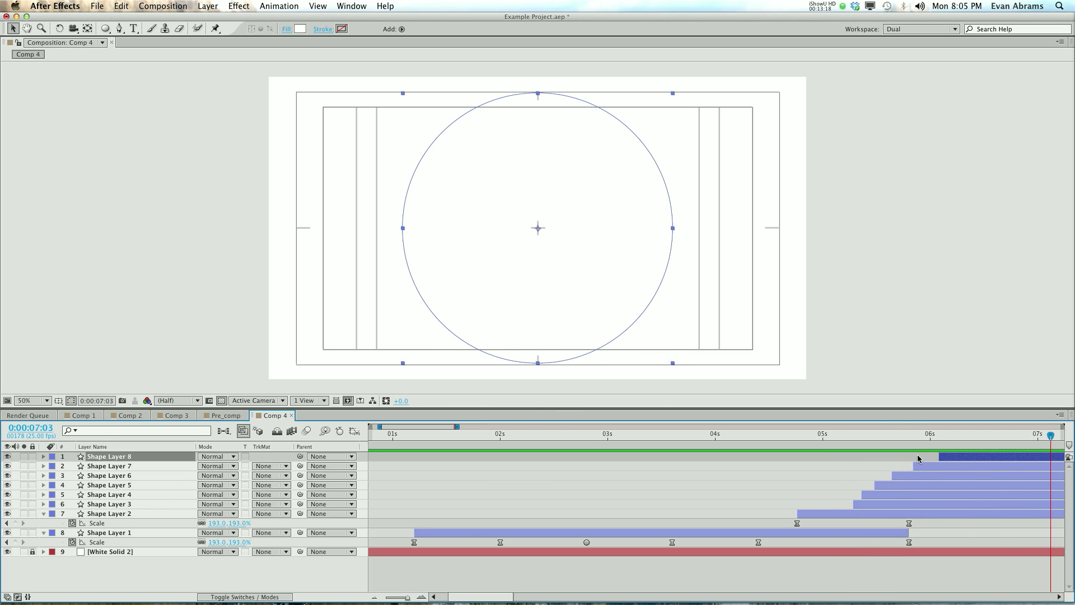
pyautogui.press('F2')
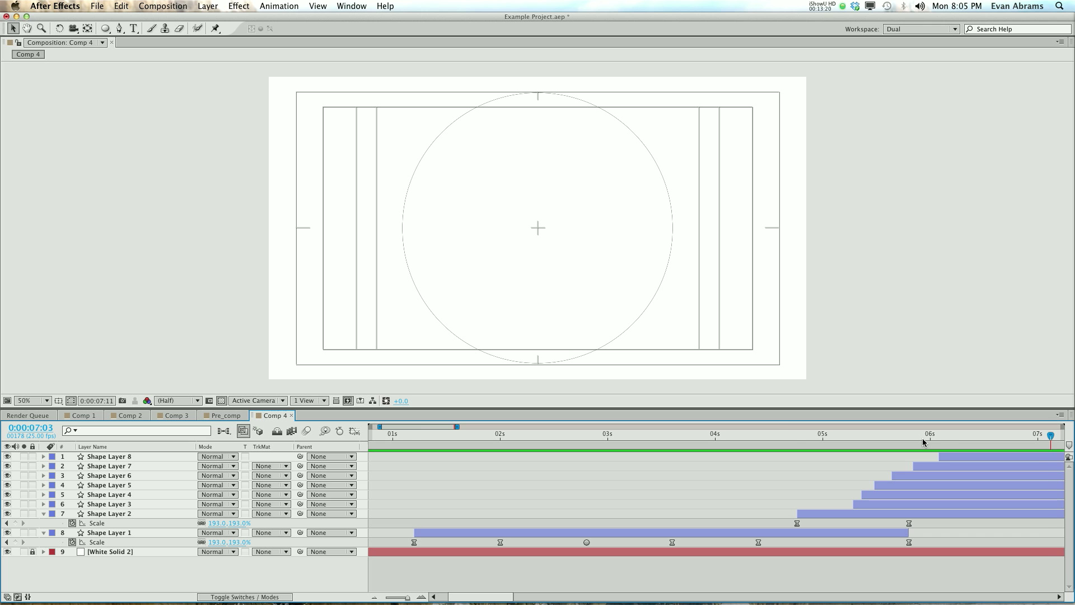
pyautogui.moveTo(462, 440)
pyautogui.mouseDown()
pyautogui.moveTo(435, 433)
pyautogui.moveTo(443, 437)
pyautogui.mouseUp()
pyautogui.press('space')
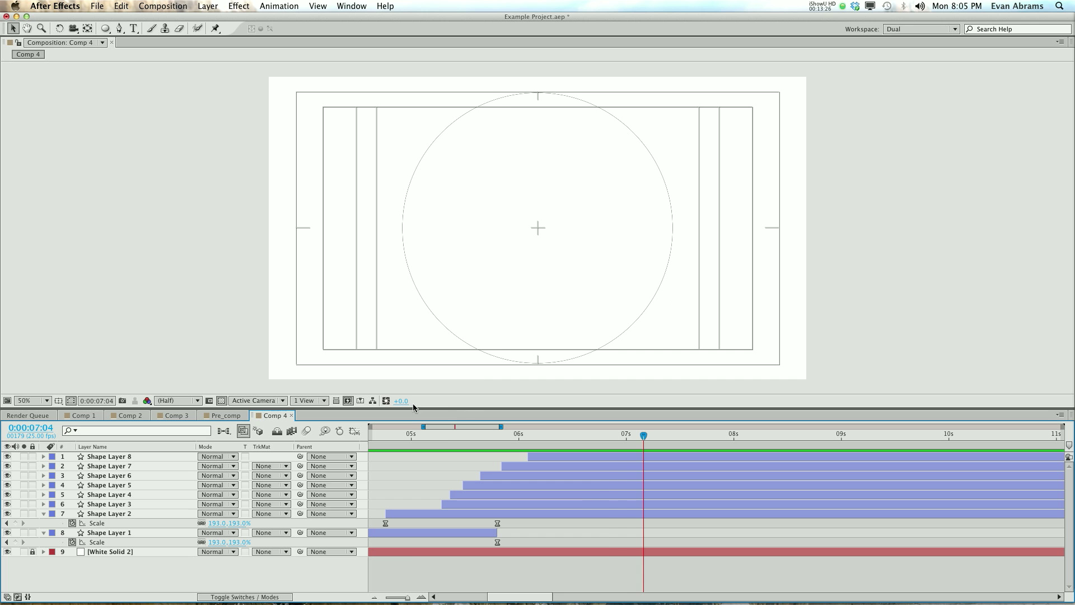
pyautogui.click(408, 435)
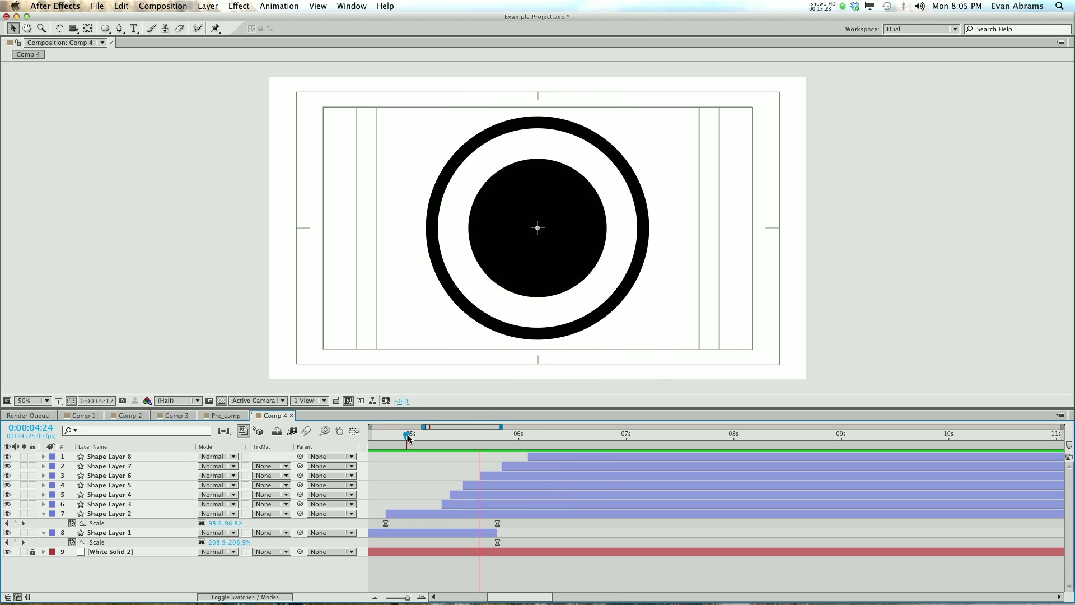
# Show the Scale curves of Shape Layers 3 to 8 together in the Graph Editor.
pyautogui.click(469, 505)
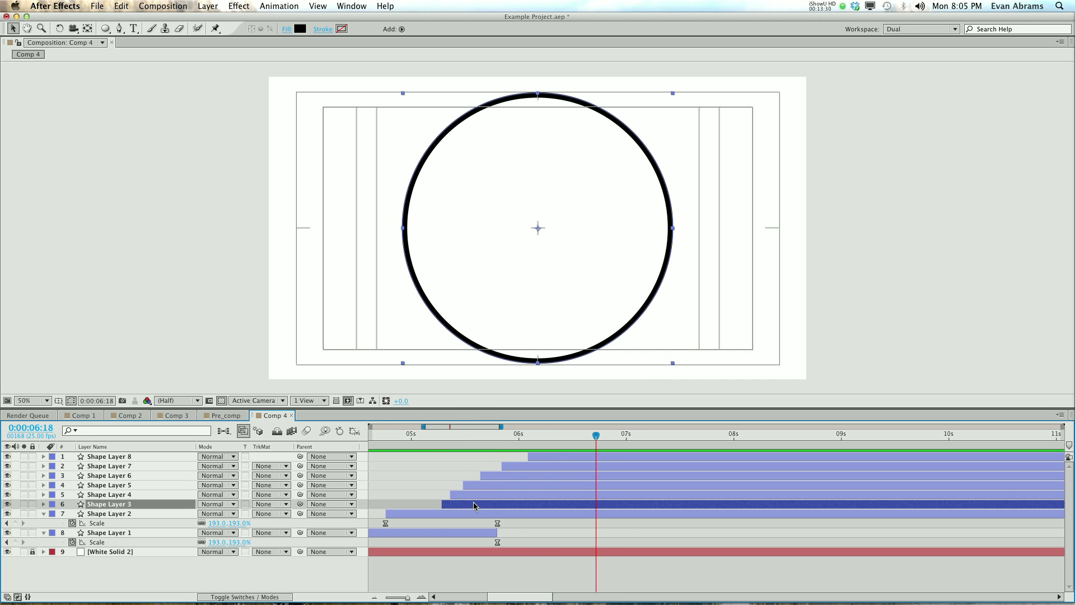
pyautogui.keyDown('shift'); pyautogui.click(551, 462); pyautogui.keyUp('shift')
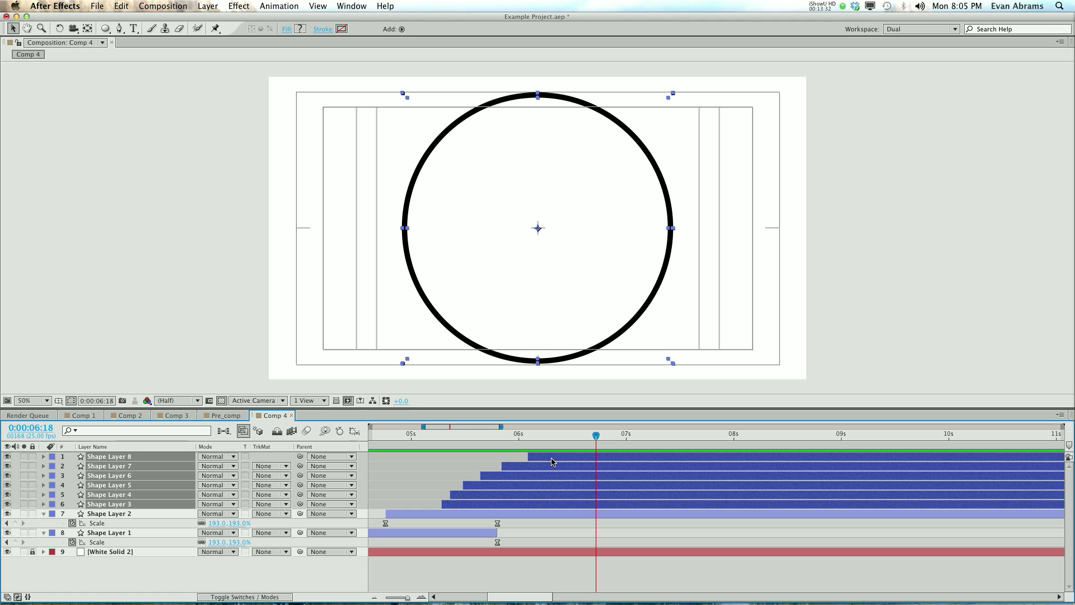
pyautogui.click(355, 431)
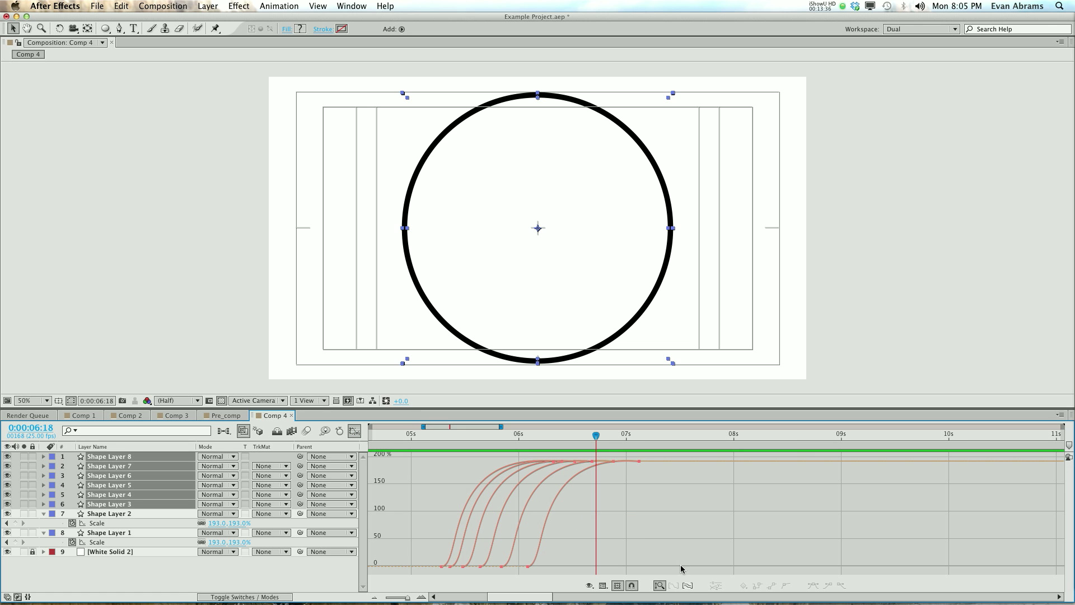
# Examine the end of the staggered Scale curves up close with all layers selected, and preview from 0:00:06:21.
pyautogui.click(691, 586)
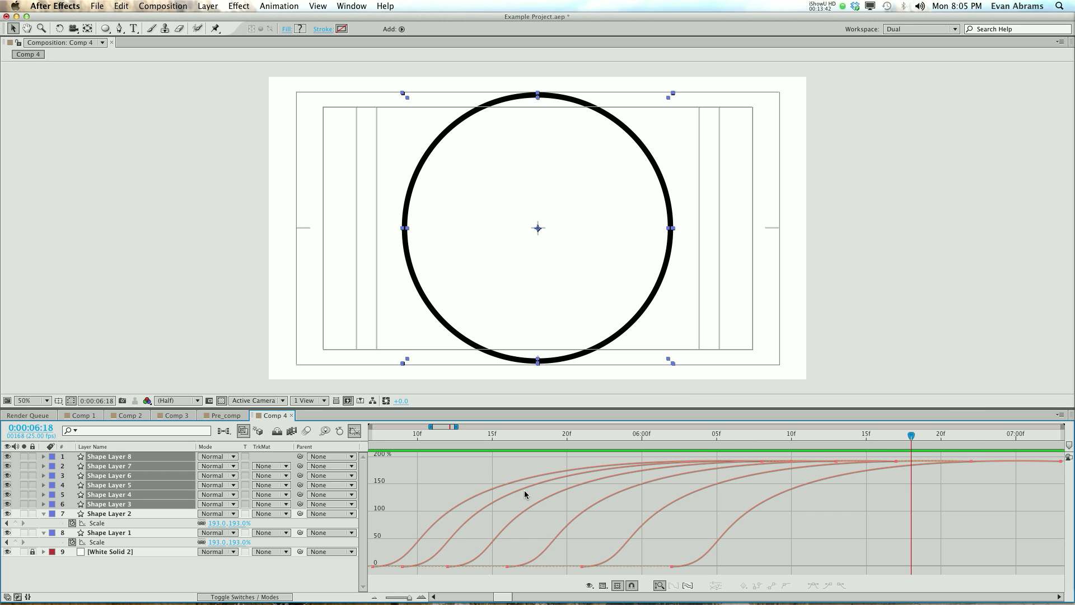
pyautogui.moveTo(535, 436); pyautogui.dragTo(904, 458)
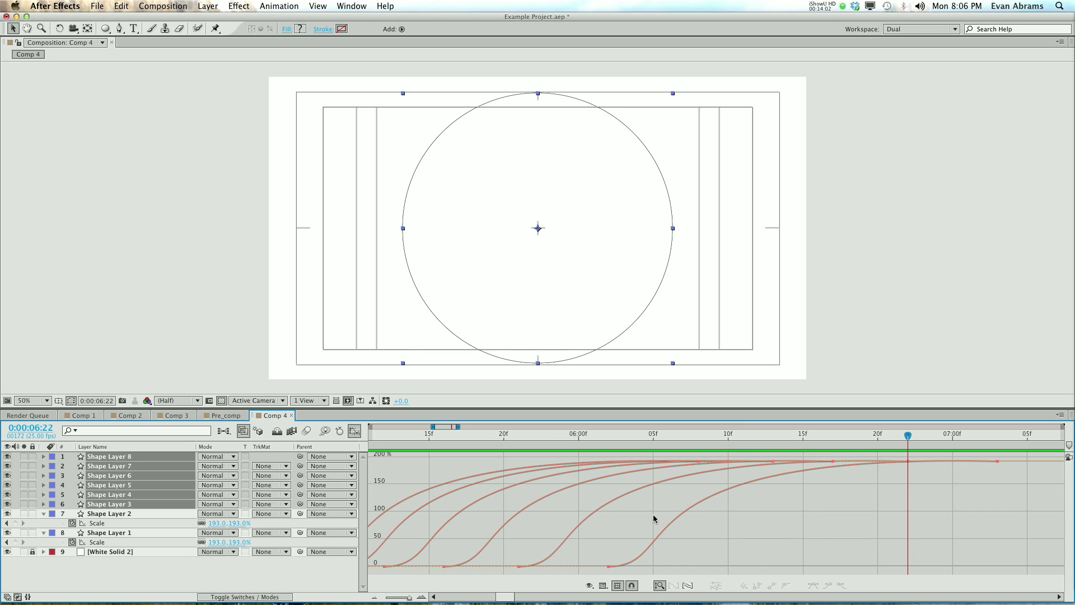
pyautogui.press('super+a')
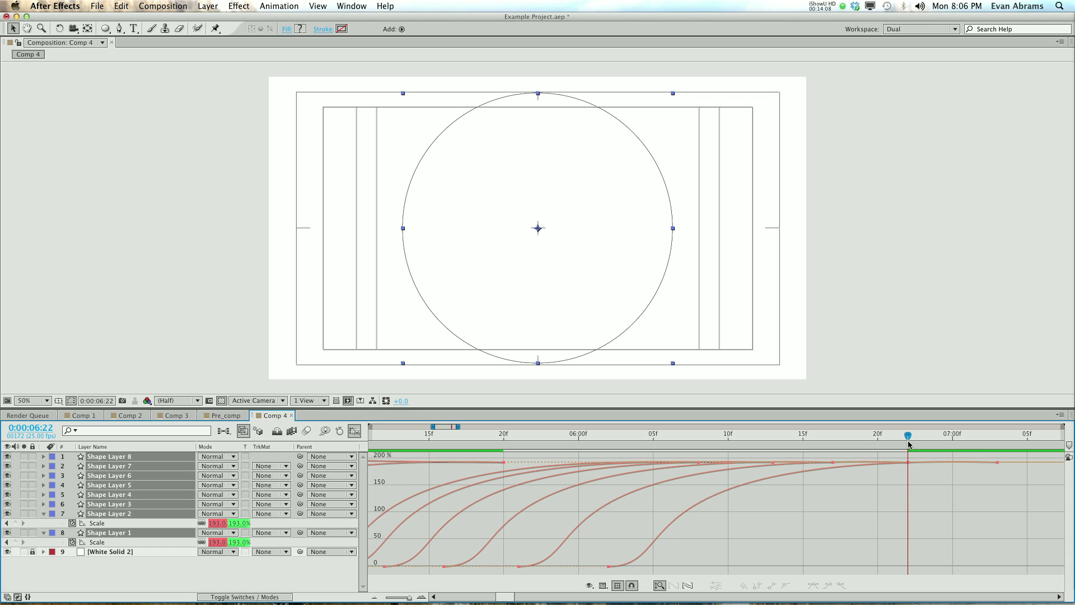
pyautogui.moveTo(910, 442)
pyautogui.mouseDown()
pyautogui.moveTo(923, 443)
pyautogui.moveTo(898, 447)
pyautogui.mouseUp()
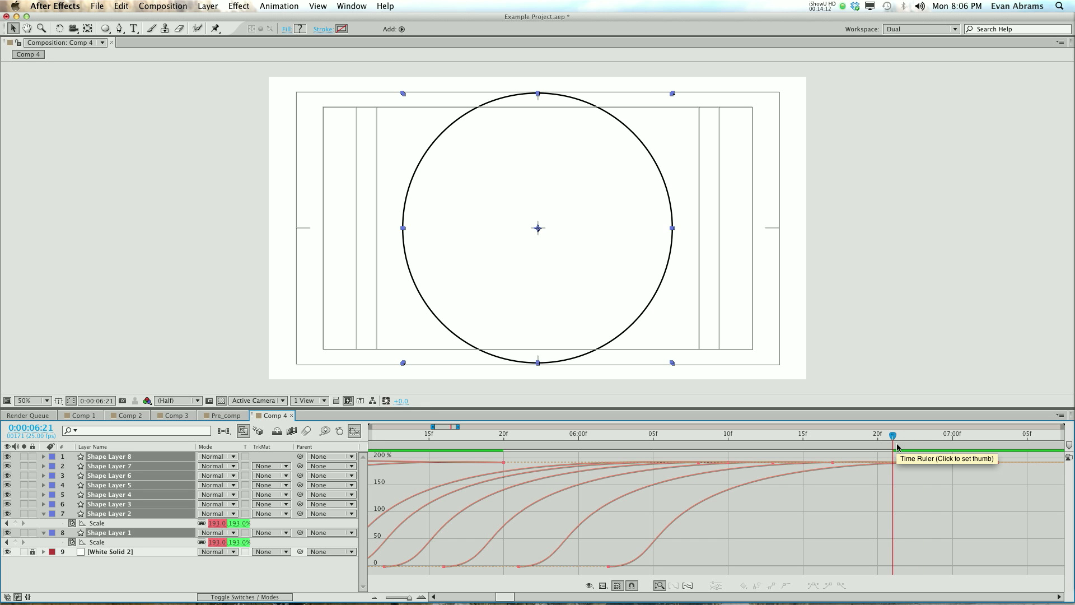
pyautogui.press('space')
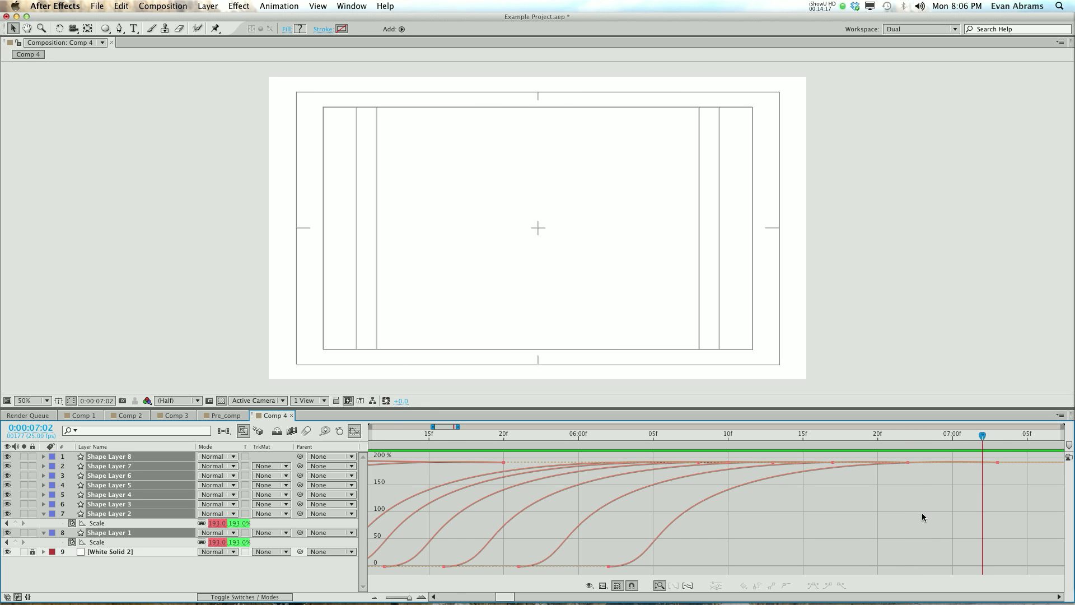
# Preview the whole animation against all layers' Scale curves from 0:00:03:24, and scrub the ring burst to 0:00:06:03.
pyautogui.press('Home')
pyautogui.press('-')
pyautogui.press('-')
pyautogui.press('-')
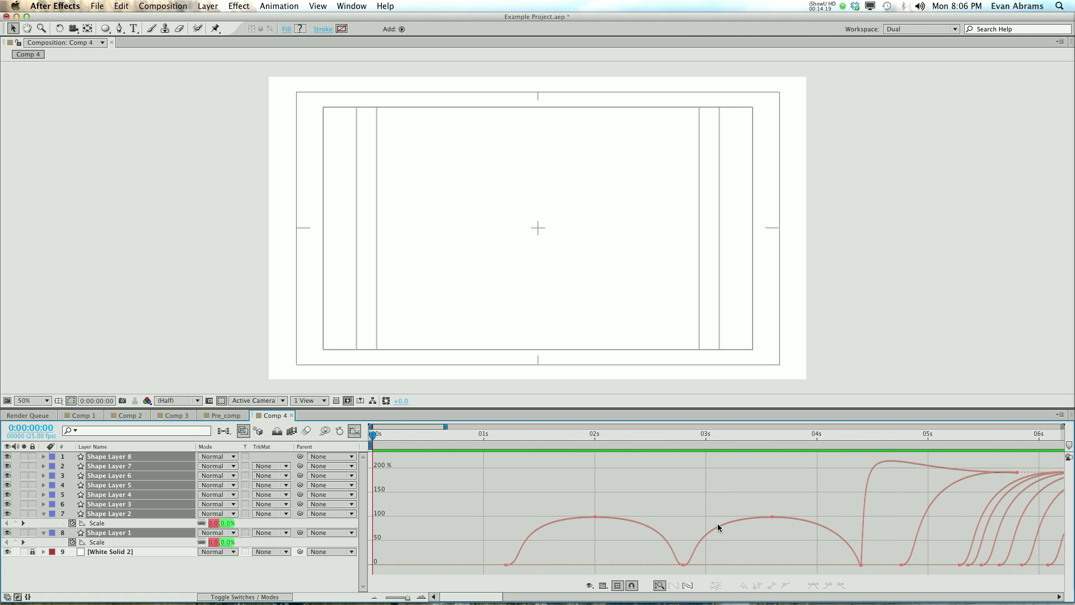
pyautogui.press('-')
pyautogui.click(629, 436)
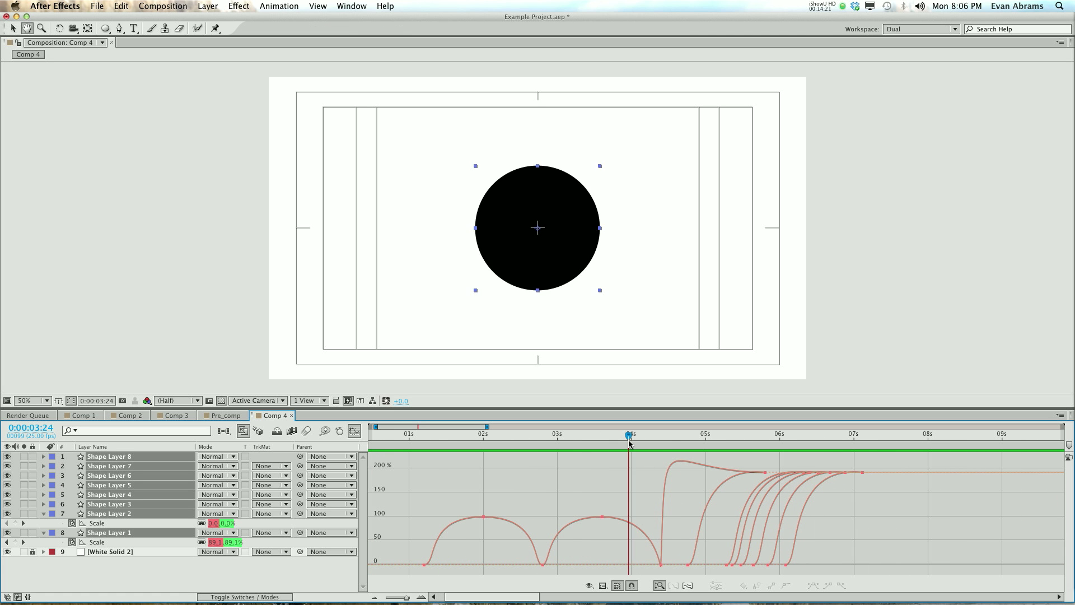
pyautogui.press('space')
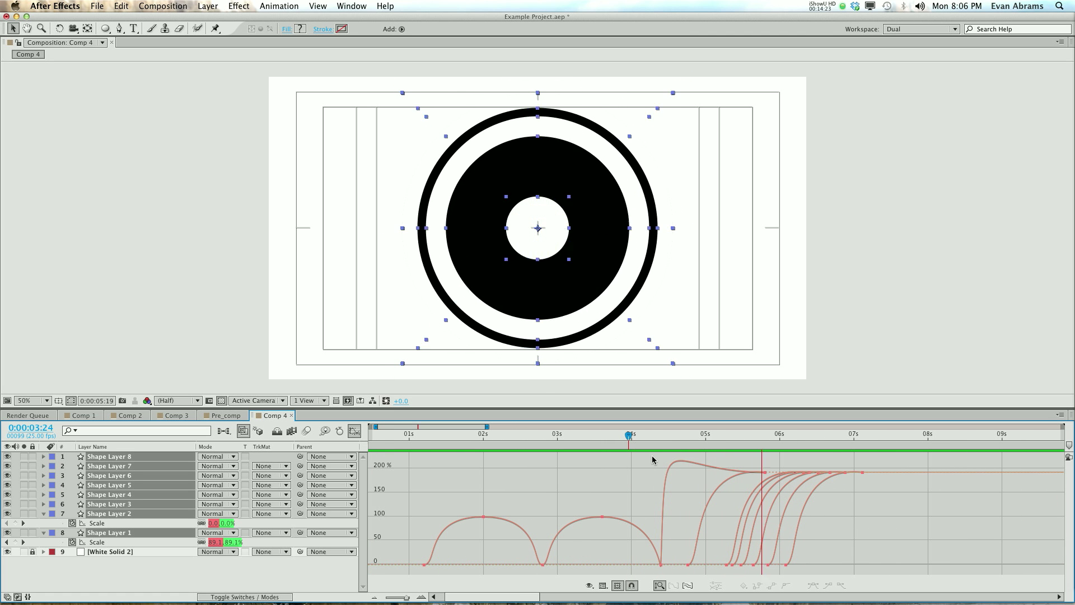
pyautogui.press('space')
pyautogui.moveTo(731, 434); pyautogui.dragTo(789, 430)
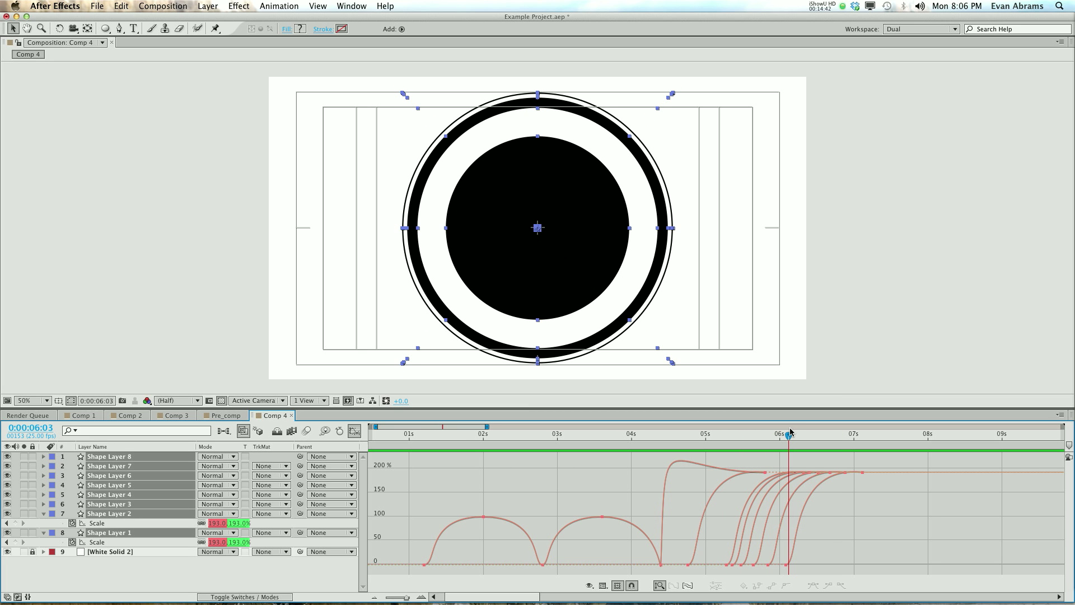
# Switch the Graph Editor to the speed graph and examine Shape Layer 1's Scale speed curve around 0:00:03:15.
pyautogui.click(603, 516)
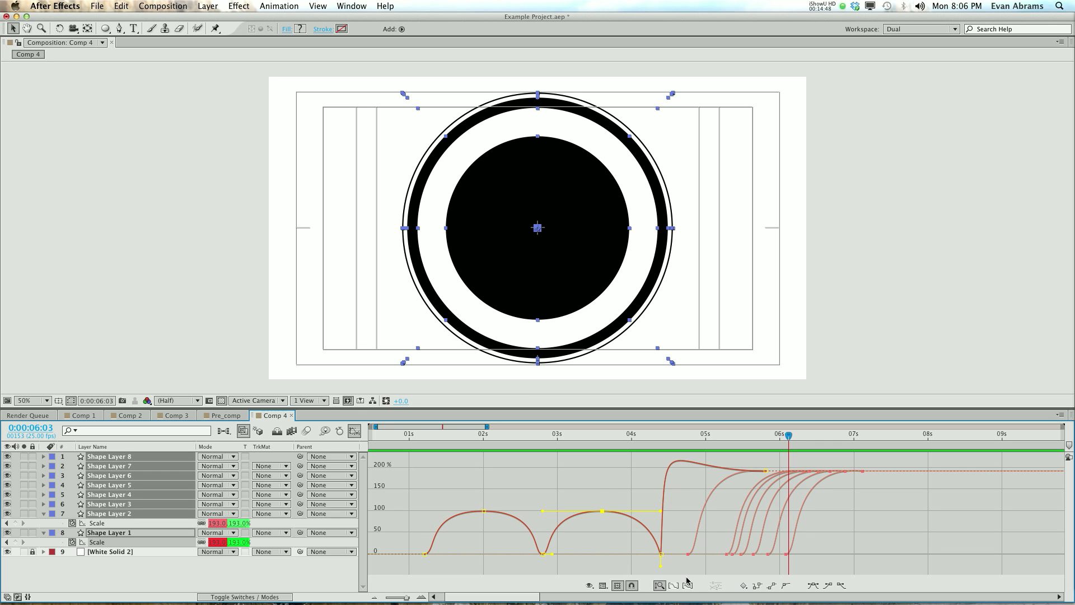
pyautogui.click(603, 585)
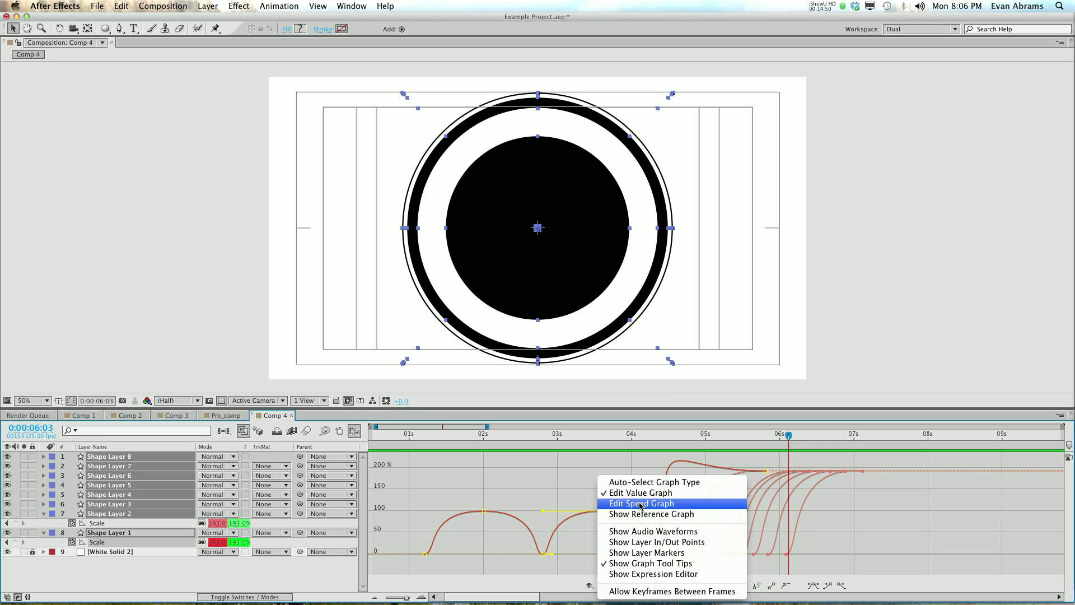
pyautogui.click(641, 506)
pyautogui.scroll(4, 605, 553)
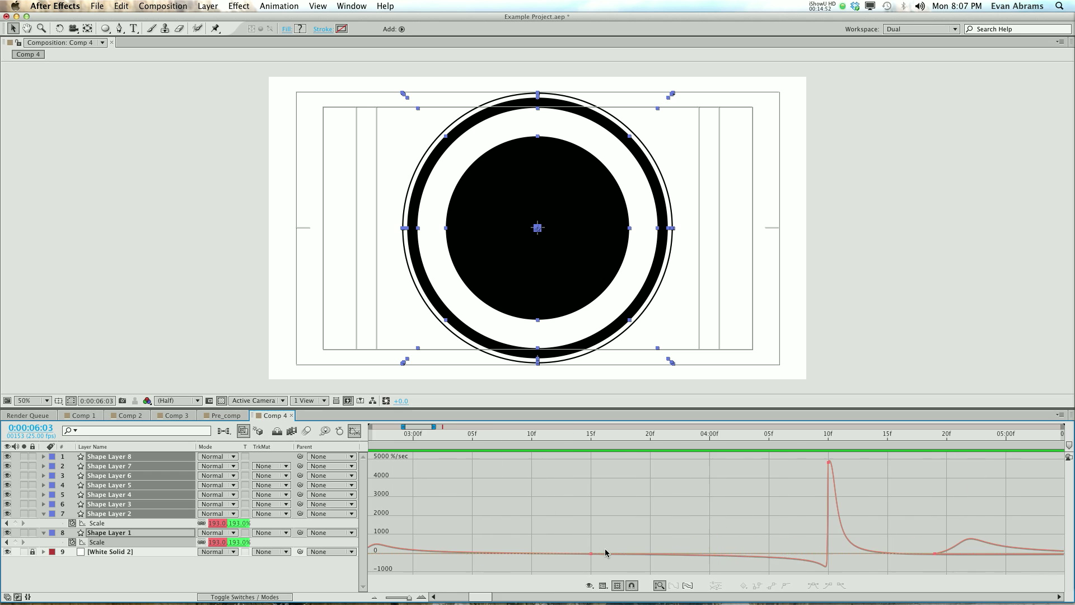
pyautogui.moveTo(607, 533); pyautogui.dragTo(680, 480)
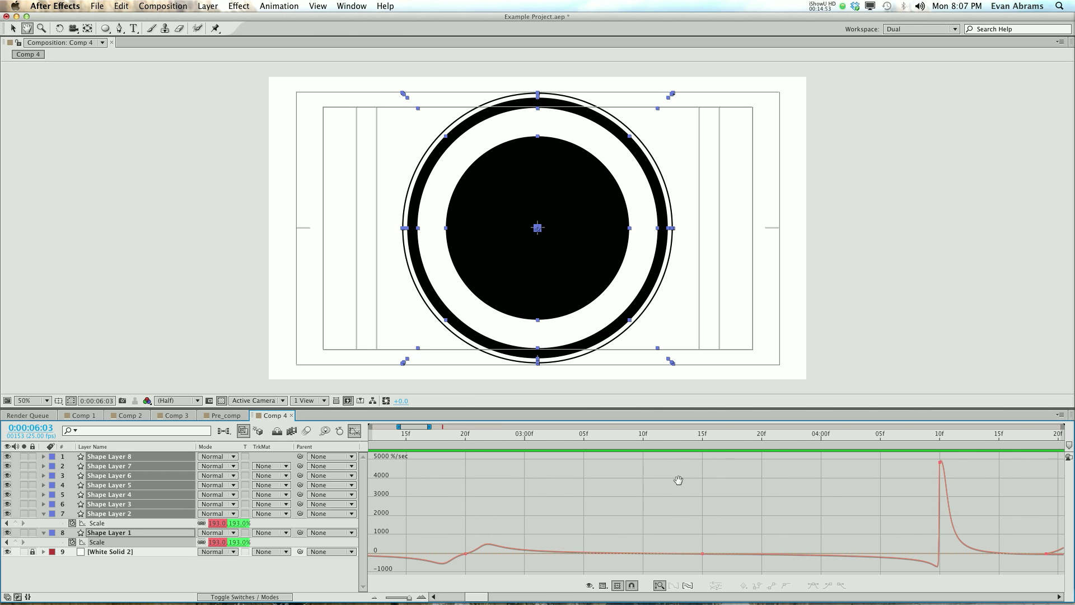
pyautogui.click(488, 547)
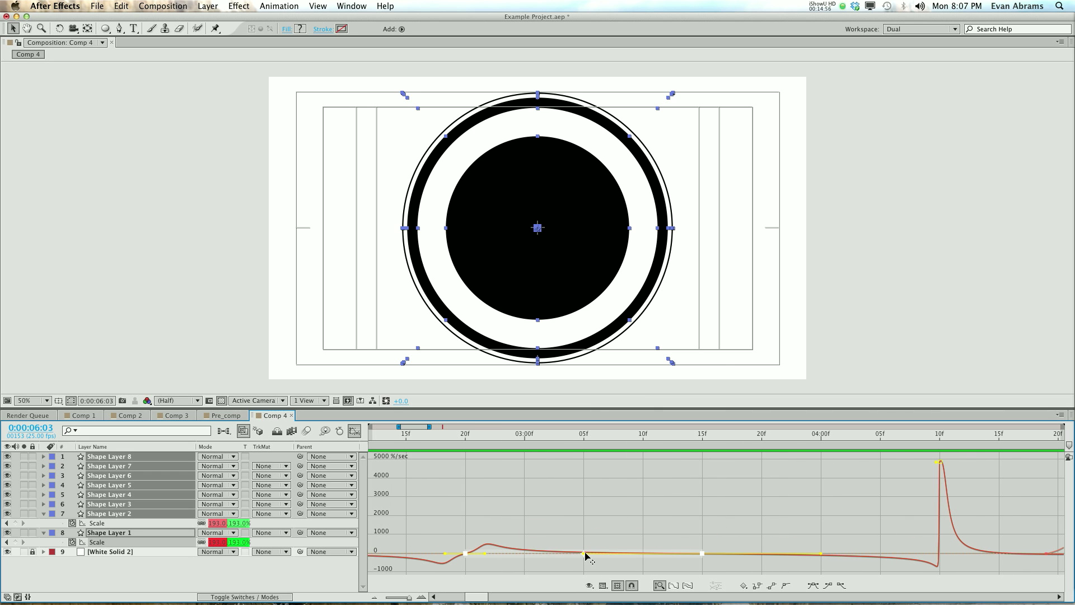
pyautogui.click(664, 571)
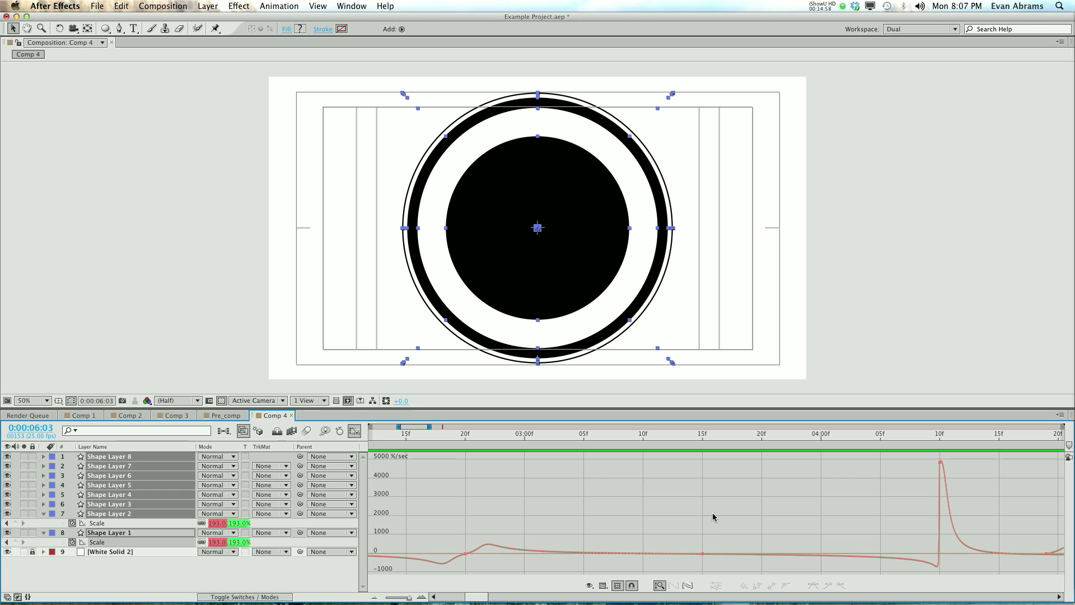
# Try to raise the outgoing speed and lower the incoming speed of Shape Layer 1's Scale keyframe at 0:00:03:15.
pyautogui.click(701, 555)
pyautogui.moveTo(818, 554); pyautogui.dragTo(801, 503)
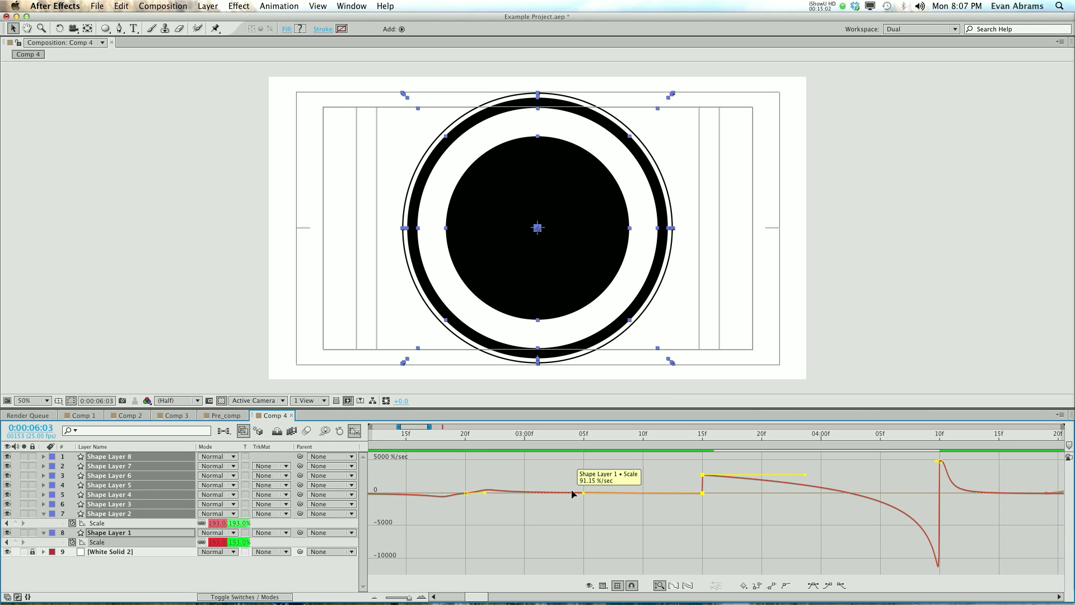
pyautogui.moveTo(584, 493); pyautogui.dragTo(586, 534)
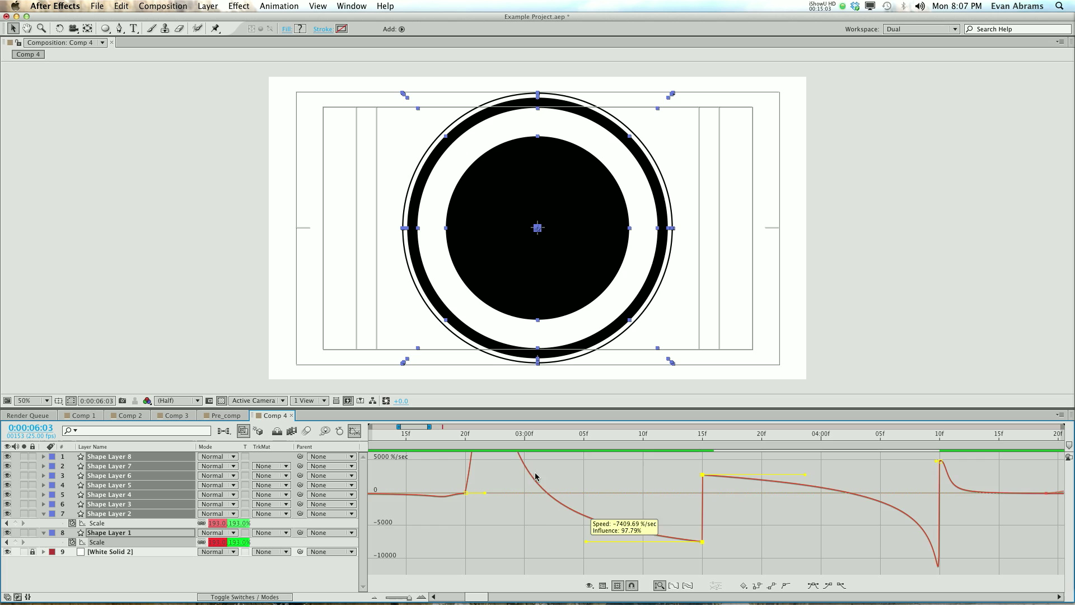
pyautogui.click(450, 444)
pyautogui.press('space')
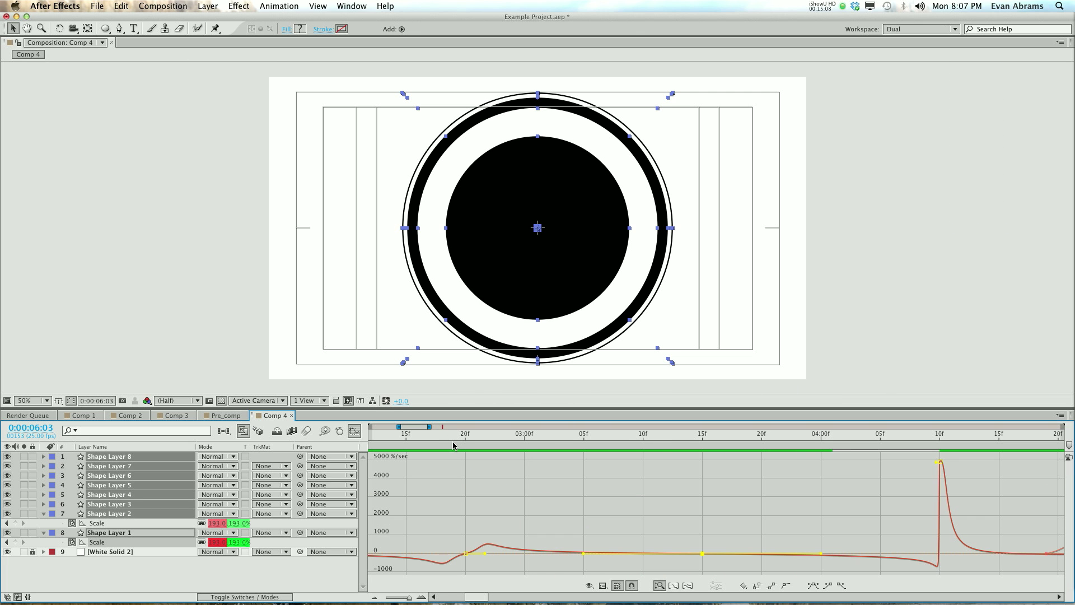
pyautogui.press('space')
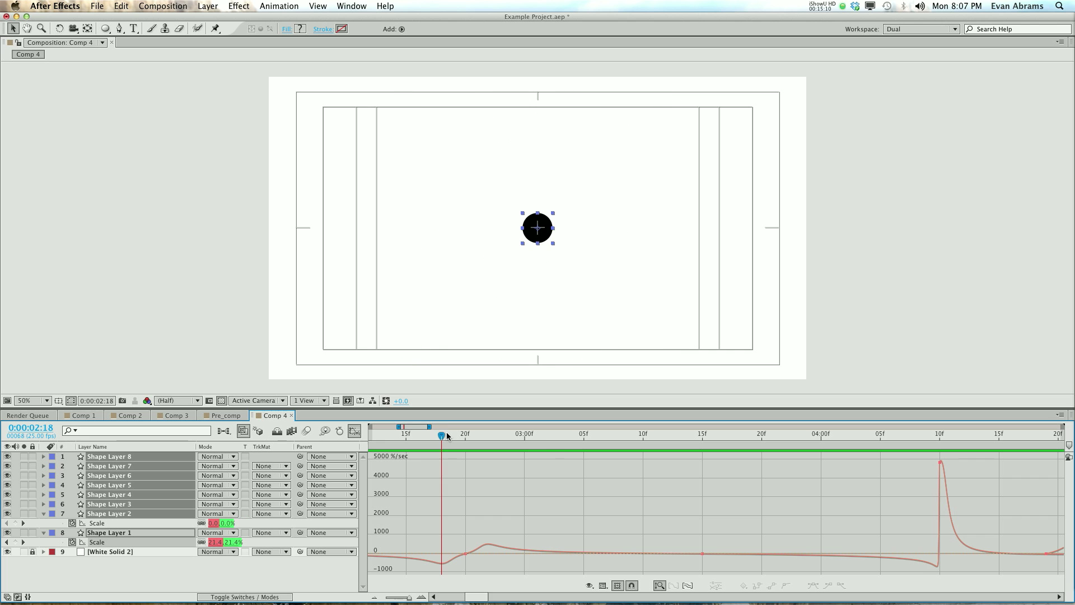
# Compare the speed graph with the layer bar view of the full animation, and scrub the layer bars to 0:00:02:00.
pyautogui.click(356, 436)
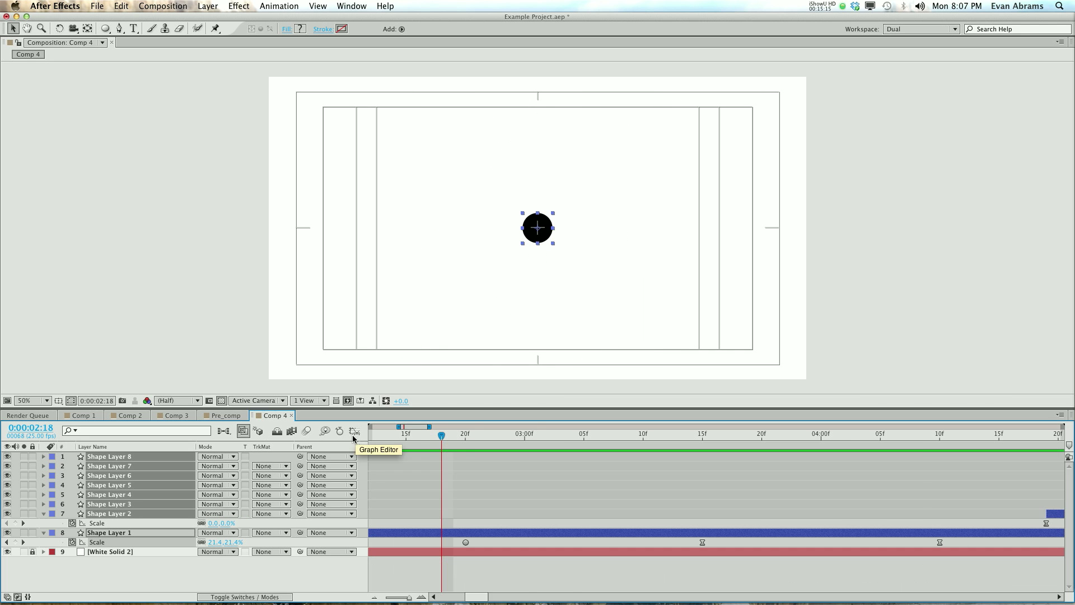
pyautogui.click(529, 456)
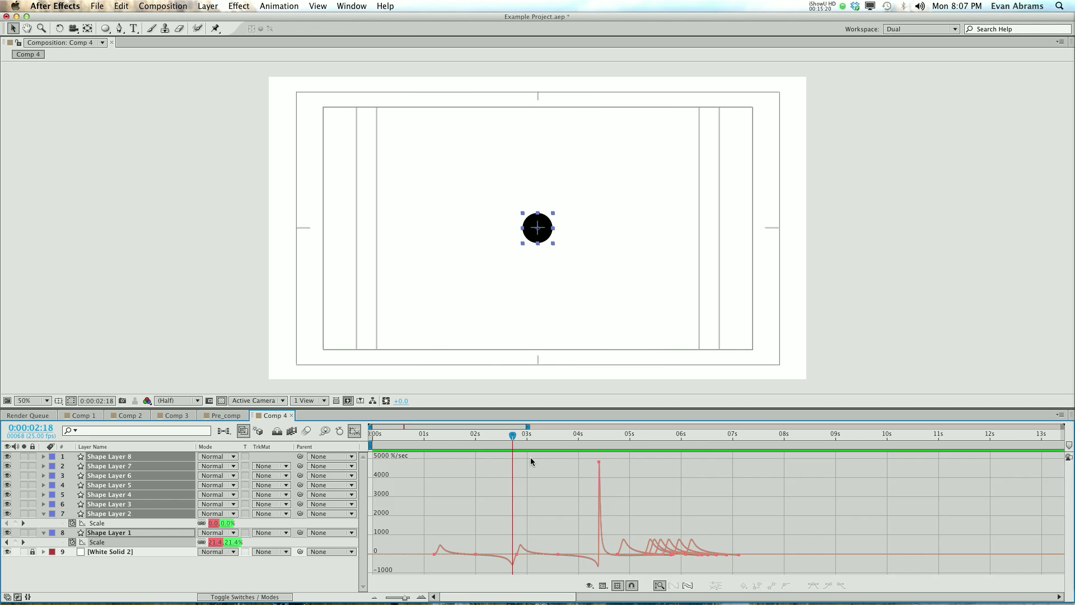
pyautogui.hotkey('shift', 'F3')
pyautogui.click(624, 435)
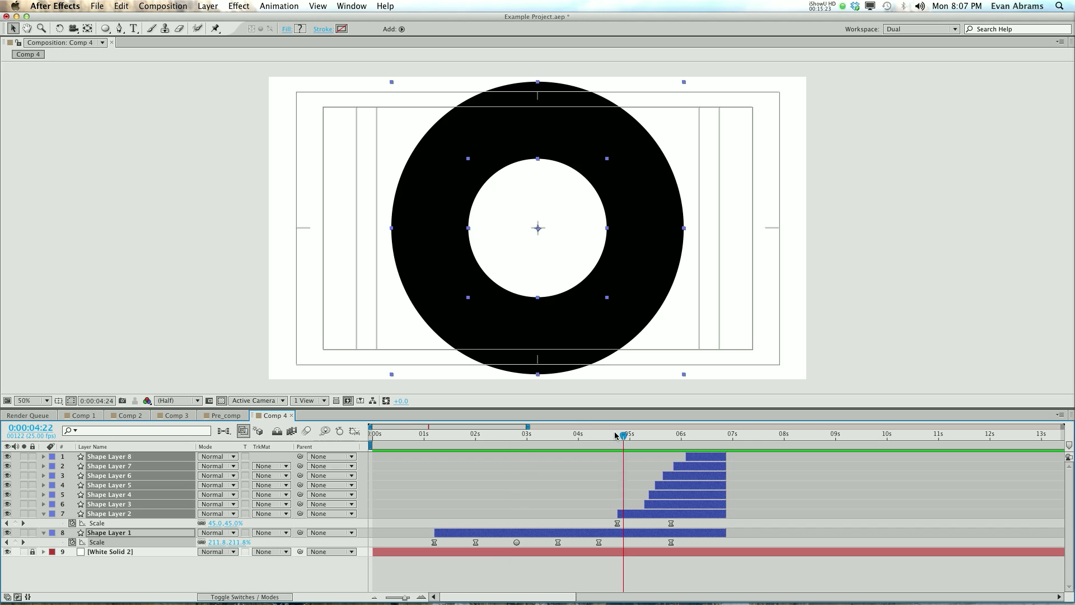
pyautogui.moveTo(624, 435); pyautogui.dragTo(477, 446)
# Reveal the Scale keyframes of all selected shape layers and extend Shape Layer 8's end to its last Scale keyframe.
pyautogui.press('s')
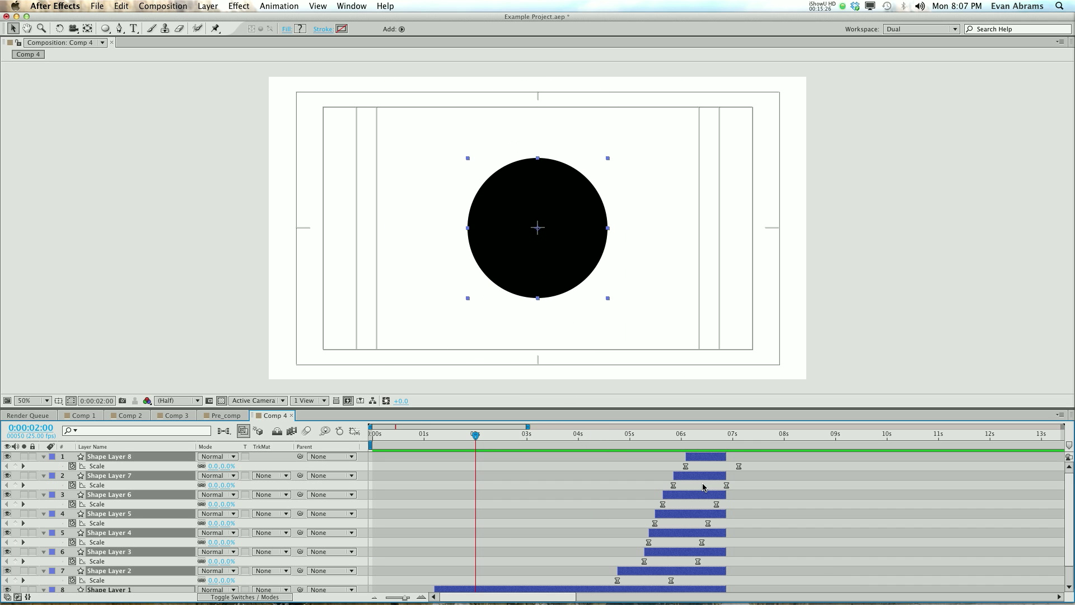
pyautogui.moveTo(726, 457); pyautogui.dragTo(739, 457)
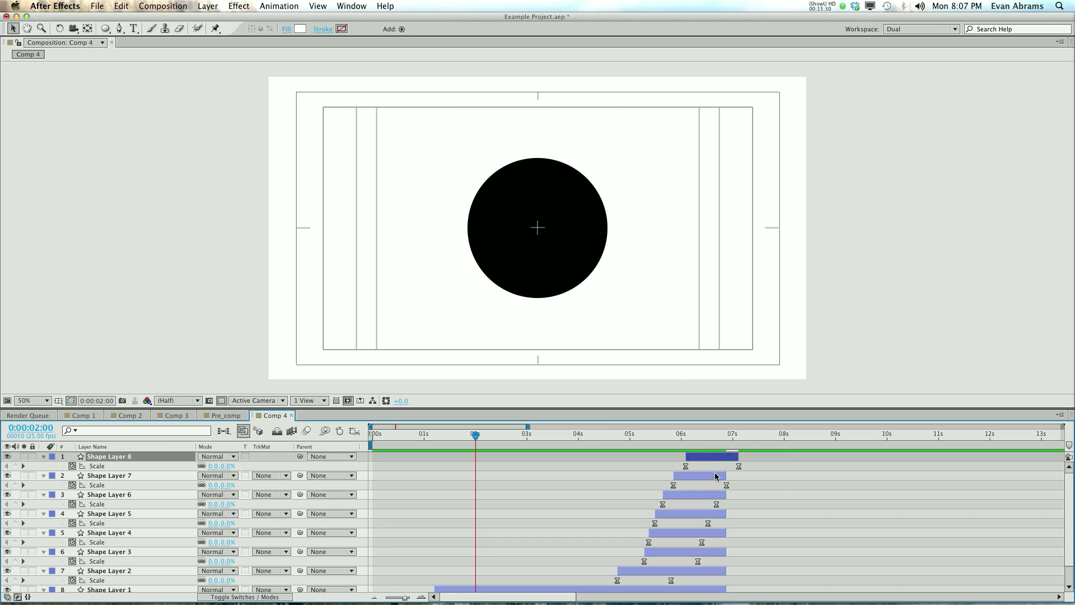
pyautogui.scroll(-2, 620, 517)
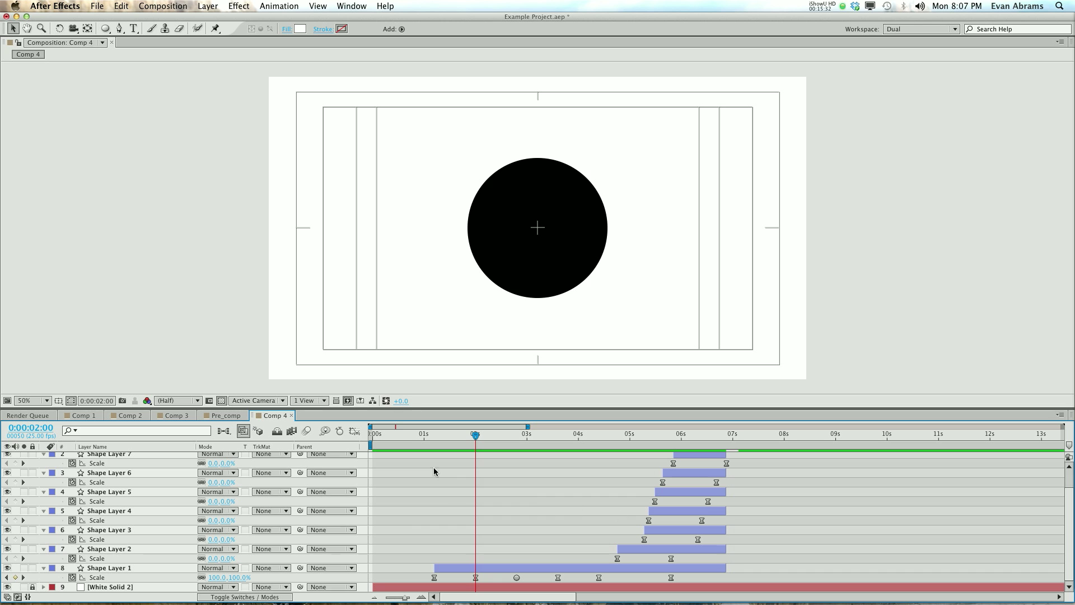
# Go to 0:00:06:17 and show only Shape Layer 7's Scale as a value graph in the Graph Editor.
pyautogui.moveTo(413, 439); pyautogui.dragTo(423, 441)
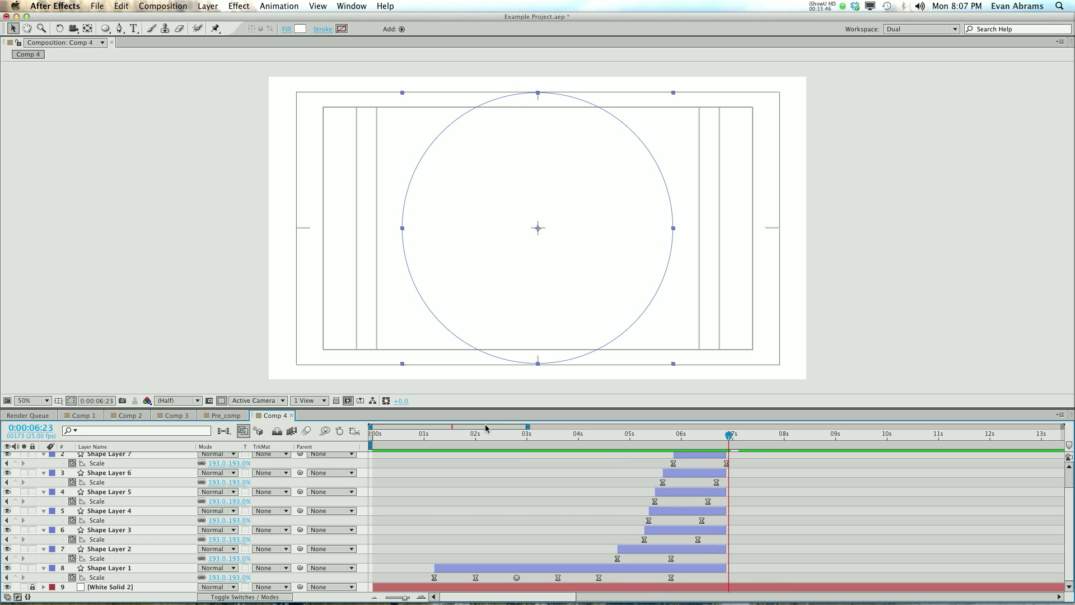
pyautogui.moveTo(731, 439); pyautogui.dragTo(716, 435)
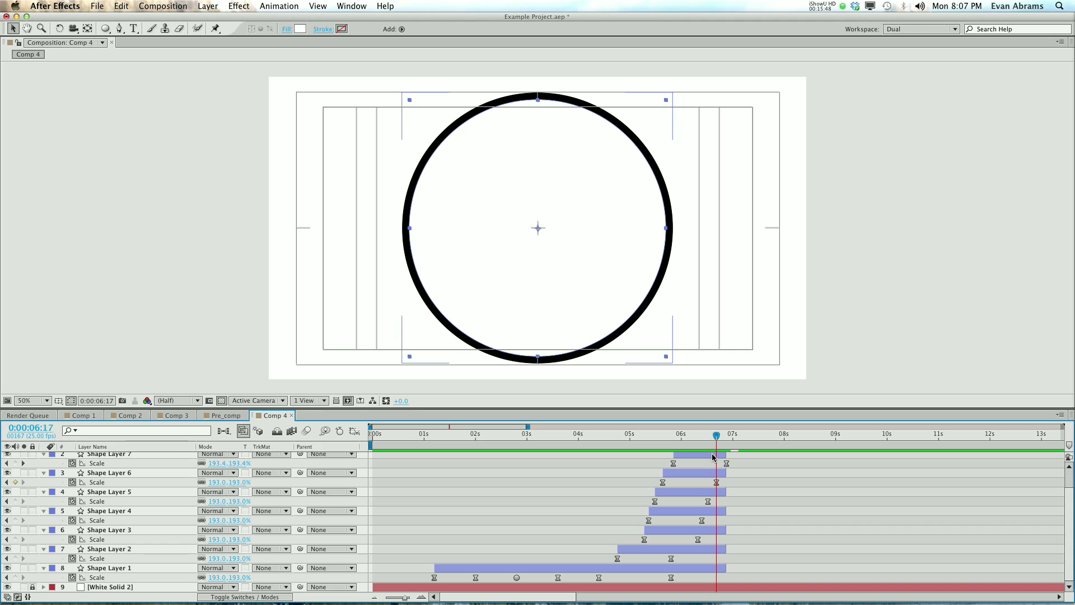
pyautogui.click(503, 456)
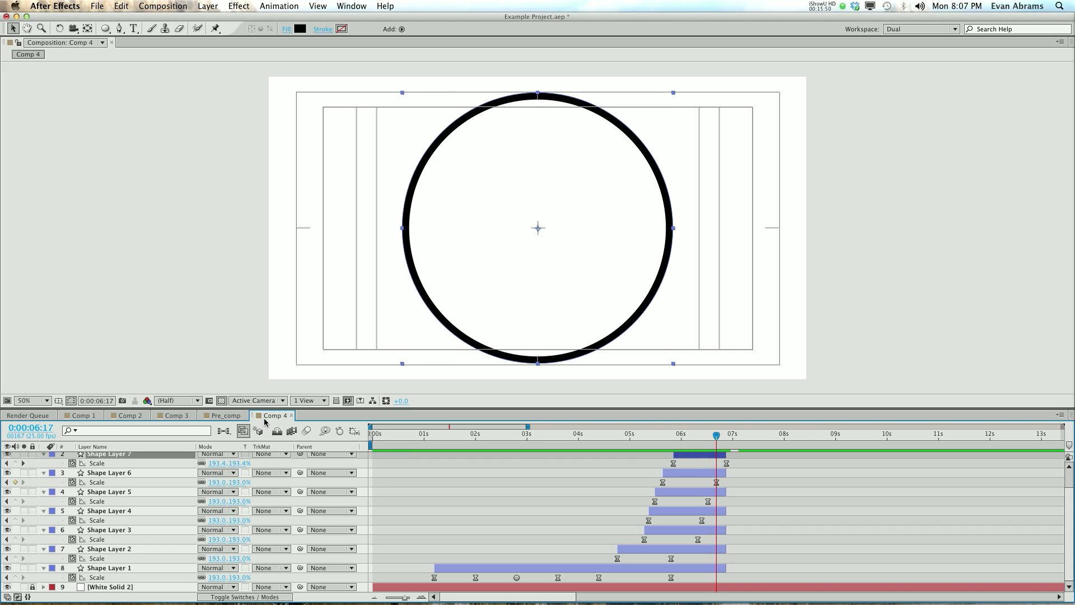
pyautogui.click(354, 431)
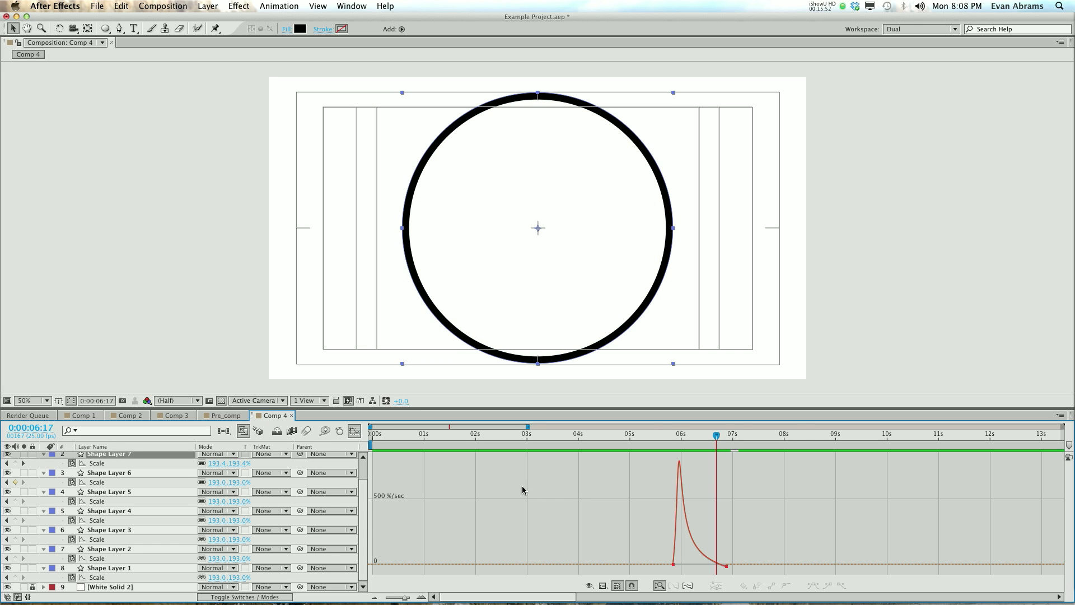
pyautogui.click(604, 586)
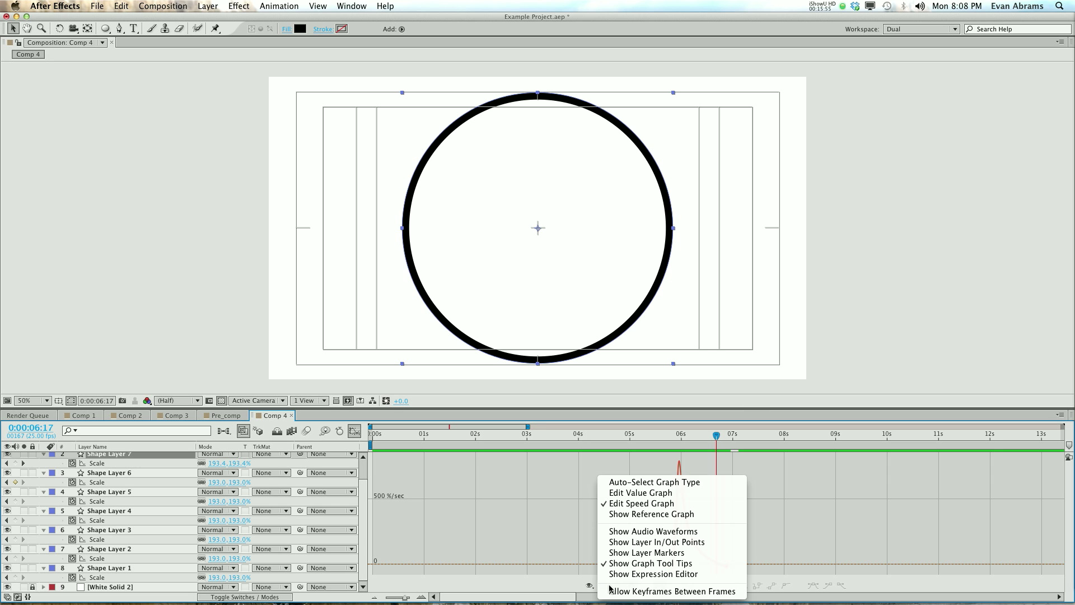
pyautogui.click(625, 494)
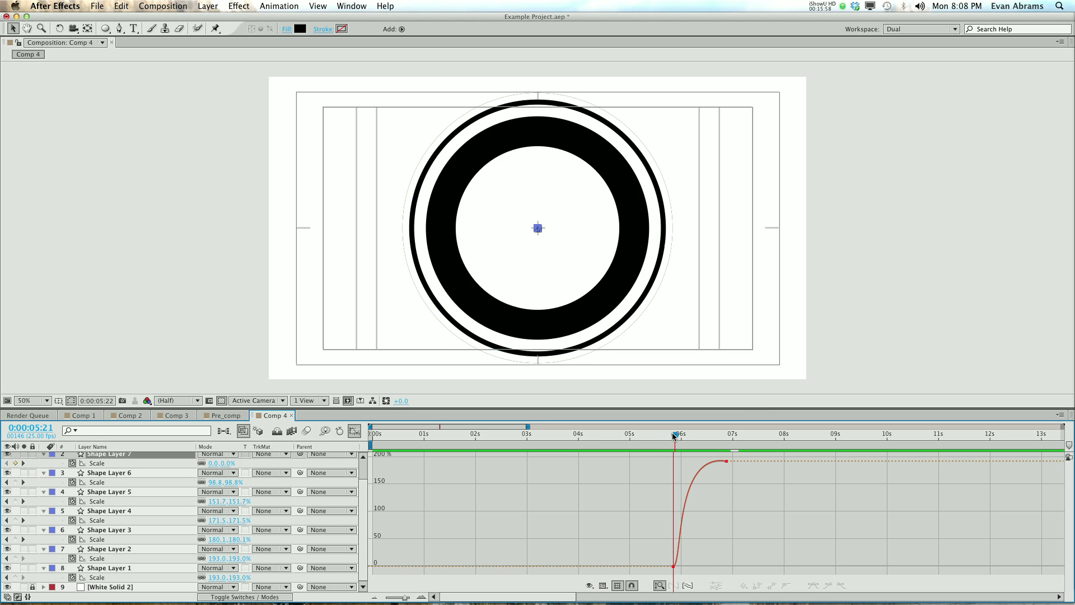
# Preview Shape Layer 7's Scale growth from about 0:00:05:21 and scrub along its curve to 0:00:06:10.
pyautogui.moveTo(679, 436); pyautogui.dragTo(672, 435)
pyautogui.press('space')
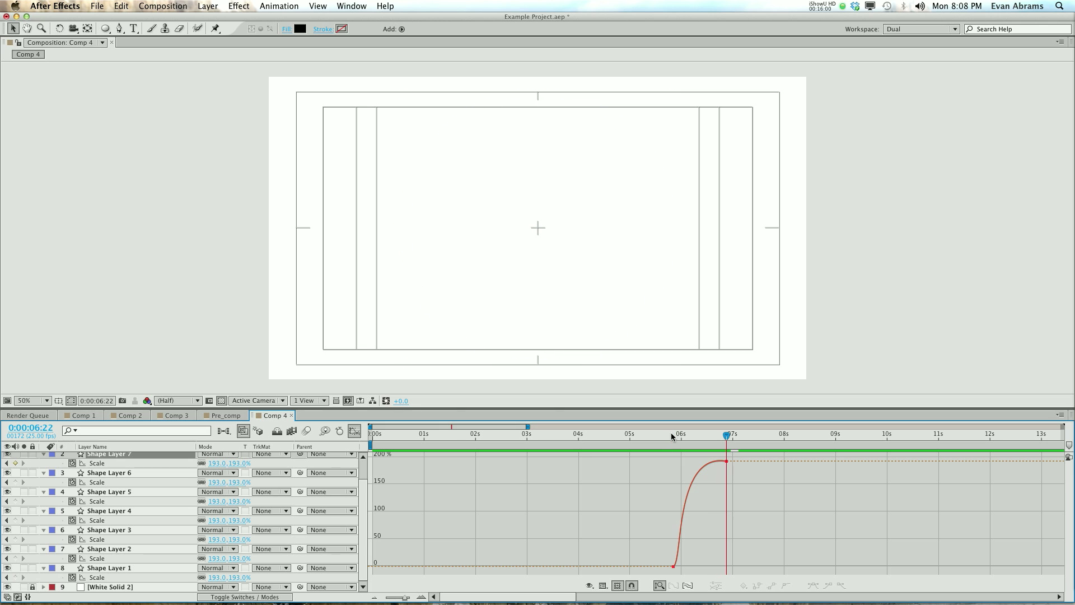
pyautogui.moveTo(672, 436); pyautogui.dragTo(703, 437)
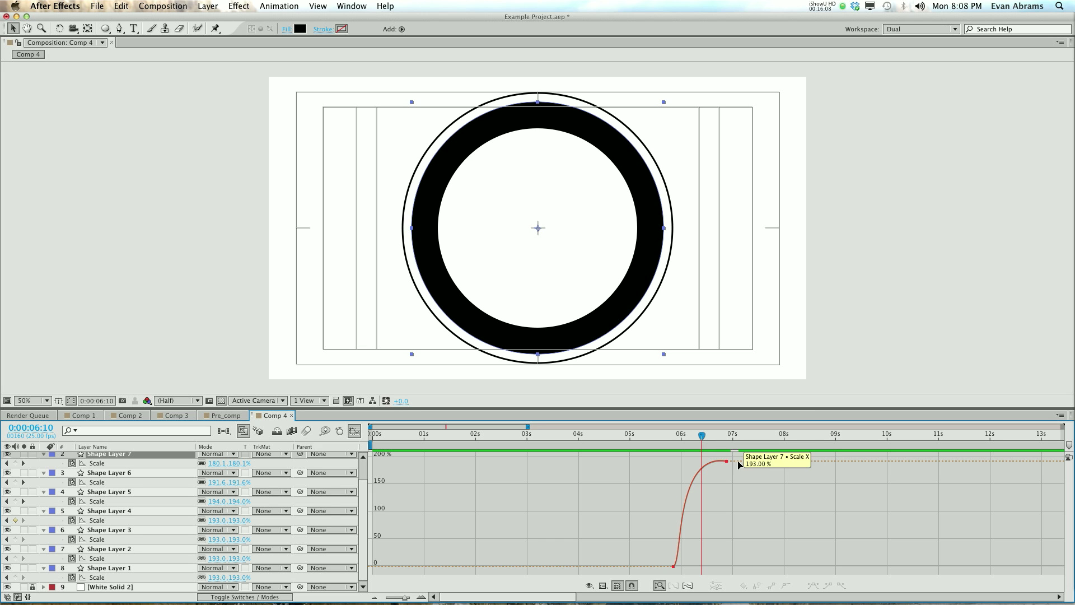
# Show all layers' Scale curves together, then return to the layer bar view with every layer deselected.
pyautogui.press('super+a')
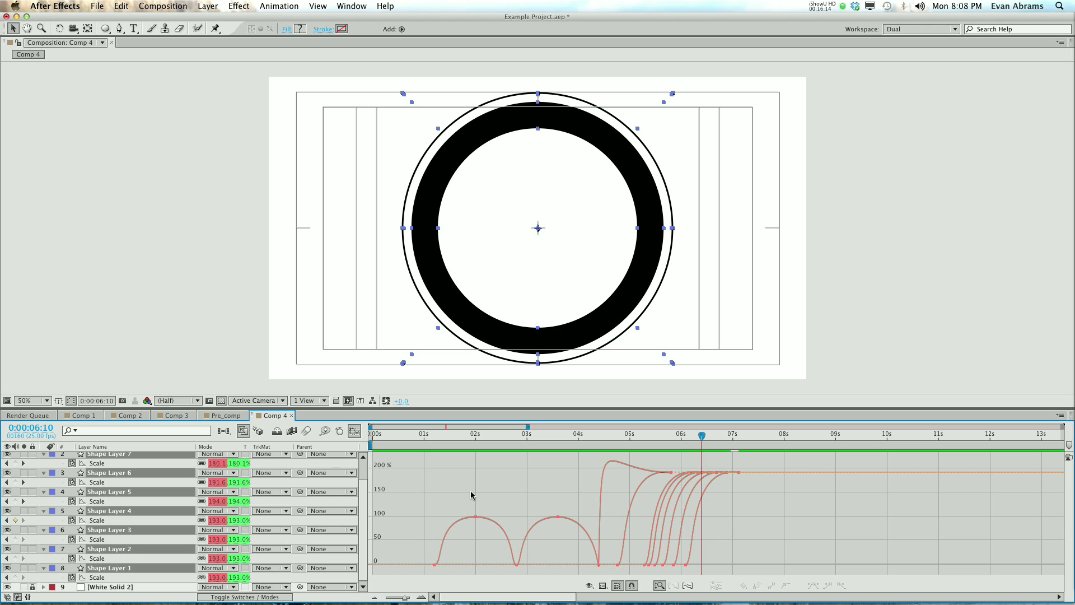
pyautogui.click(354, 431)
pyautogui.press('super+shift+a')
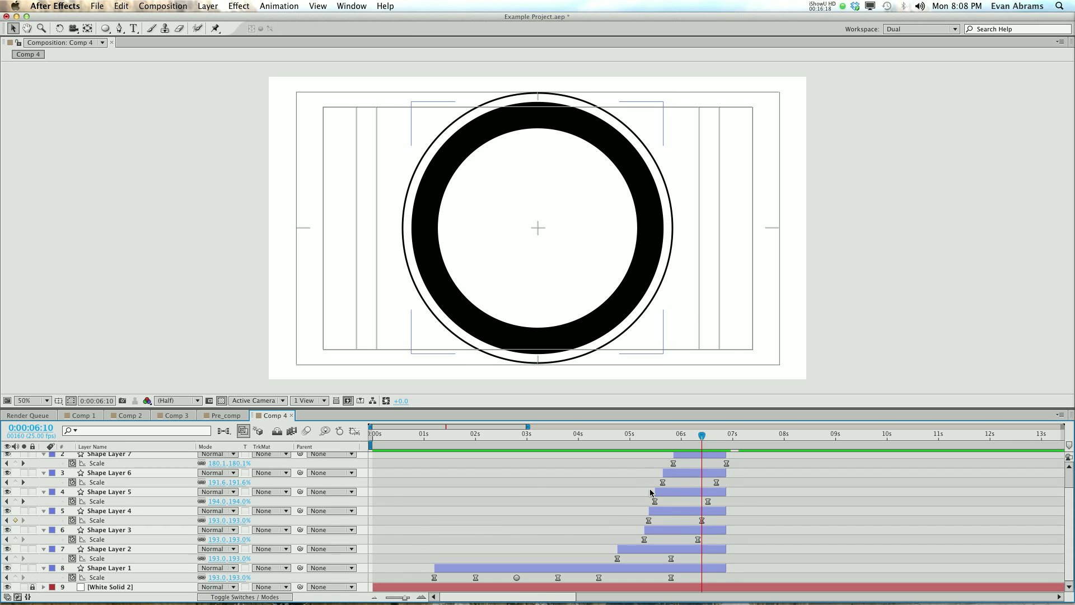
# Show Comp 4's full duration in the timeline and open the choice of new layer types.
pyautogui.press('-')
pyautogui.press('-')
pyautogui.scroll(1, 493, 525)
pyautogui.scroll(-1, 493, 525)
pyautogui.rightClick(494, 481)
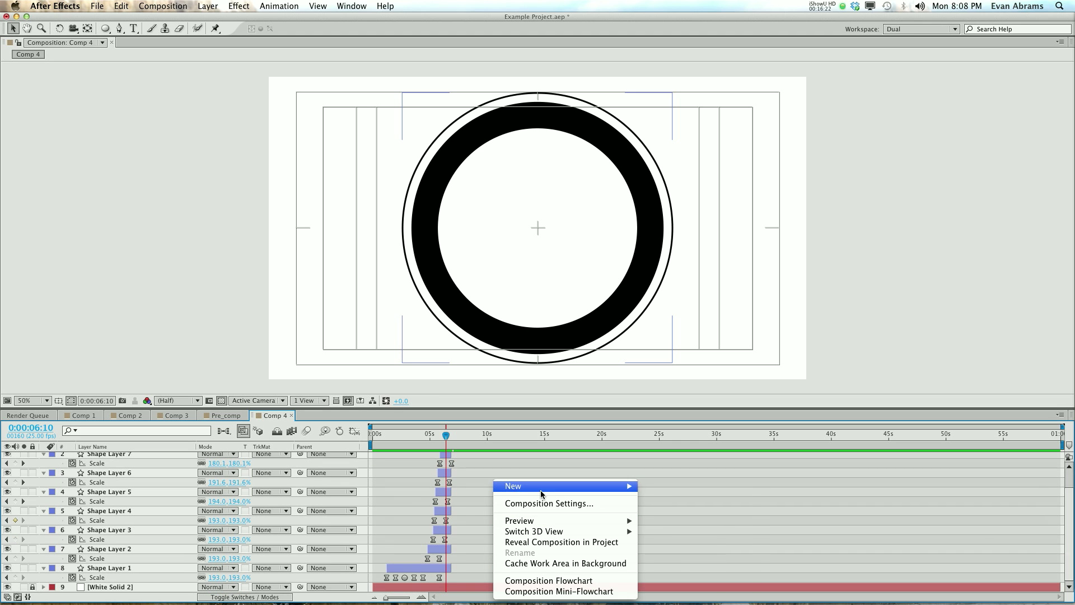
pyautogui.moveTo(561, 487)
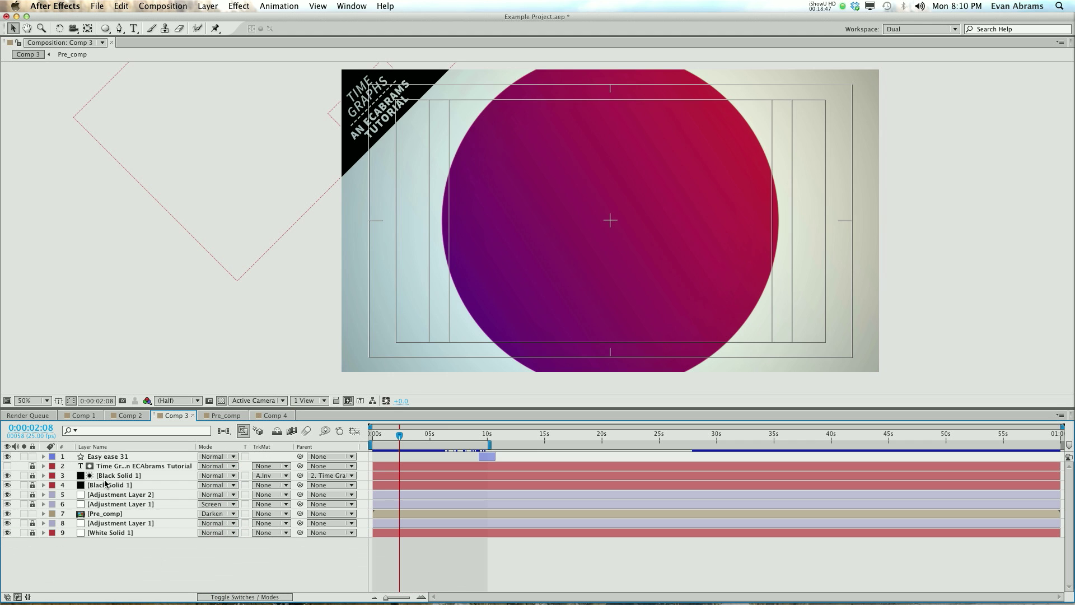
# In Comp 3, unlock layers 2 to 9 and hide both Black Solid 1 layers.
pyautogui.moveTo(31, 466); pyautogui.dragTo(32, 533)
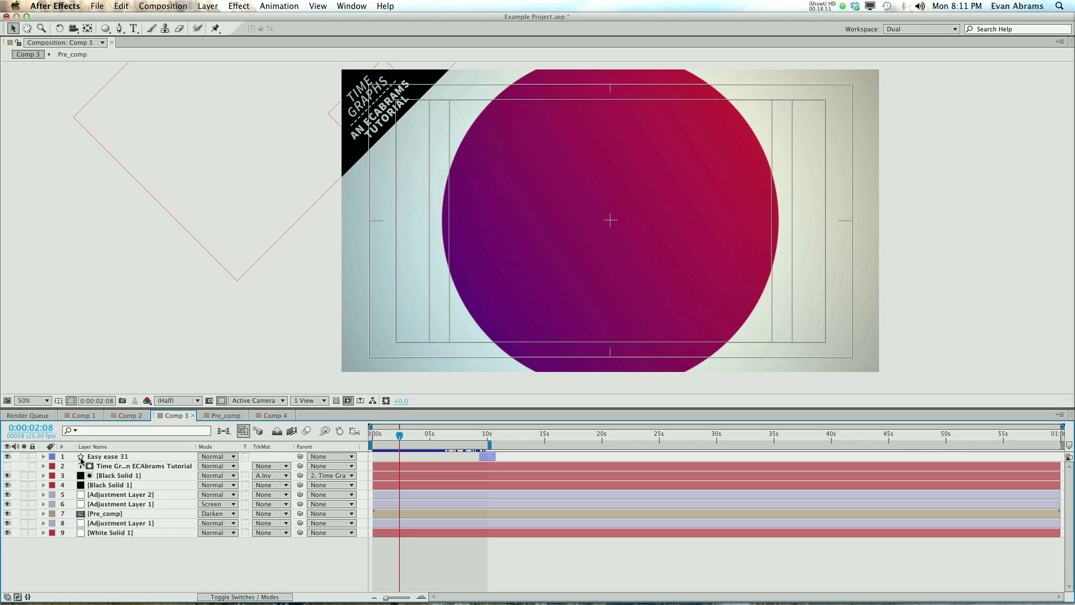
pyautogui.click(101, 475)
pyautogui.click(6, 476)
pyautogui.click(6, 485)
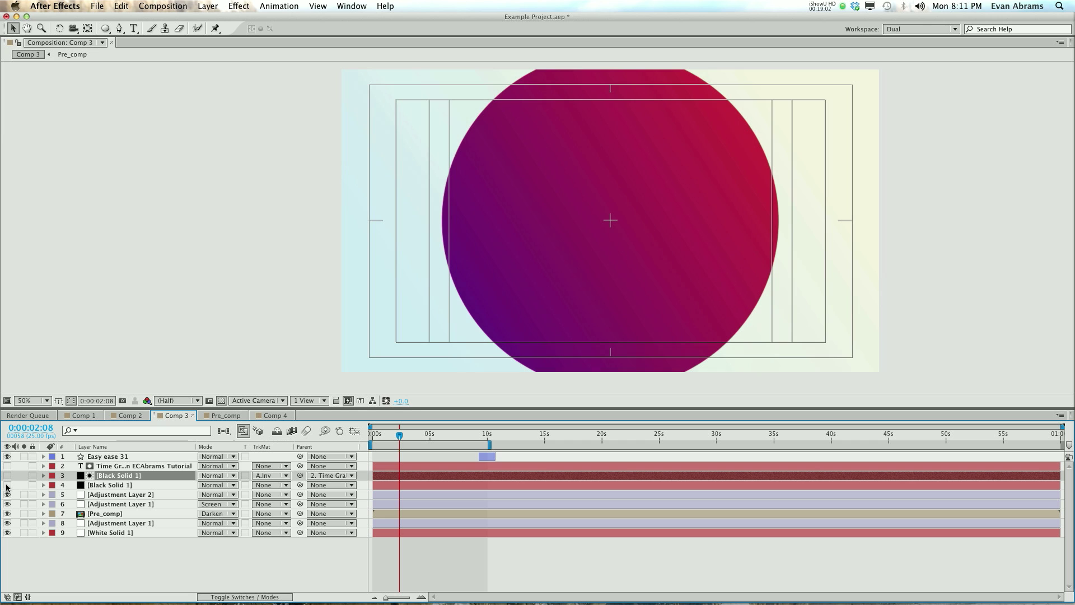
# Hide Adjustment Layer 2, check the layer switches and blending mode of the Screen-mode Adjustment Layer 1, and hide that layer too.
pyautogui.click(154, 495)
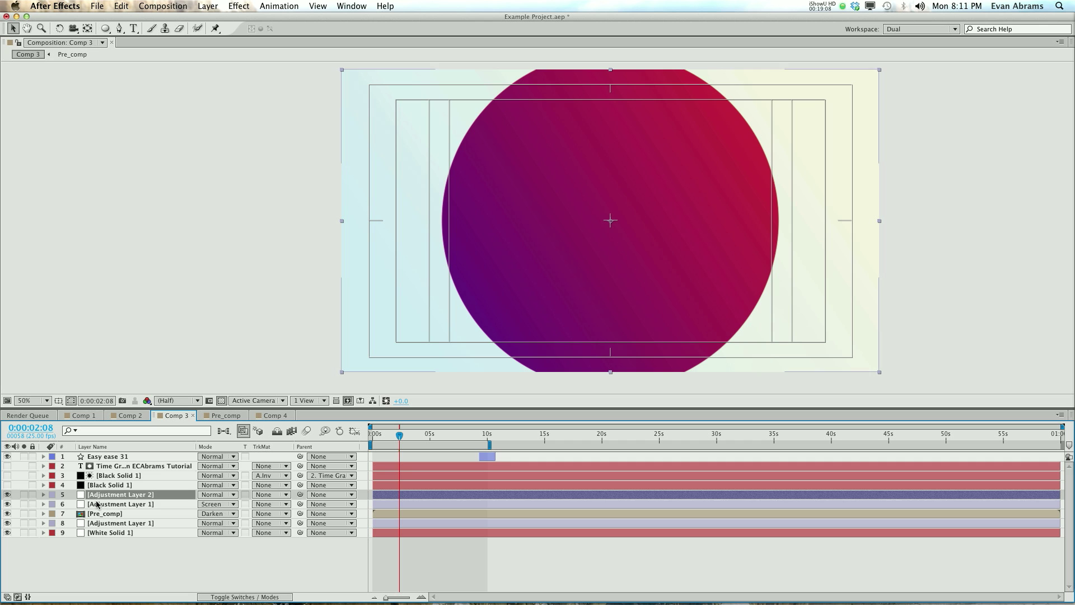
pyautogui.click(101, 505)
pyautogui.press('F4')
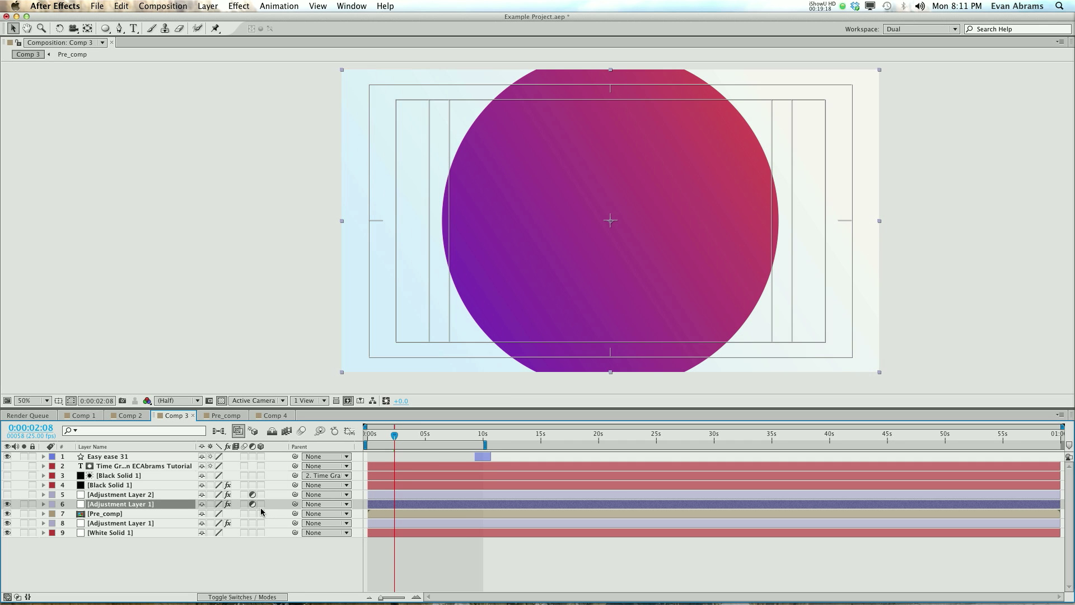
pyautogui.click(249, 597)
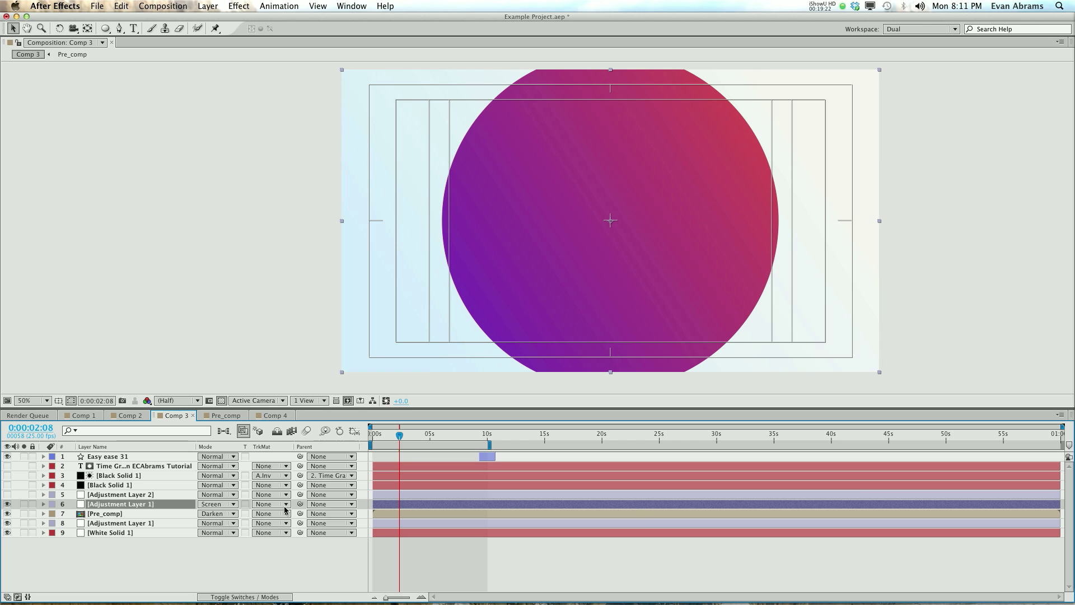
pyautogui.click(7, 504)
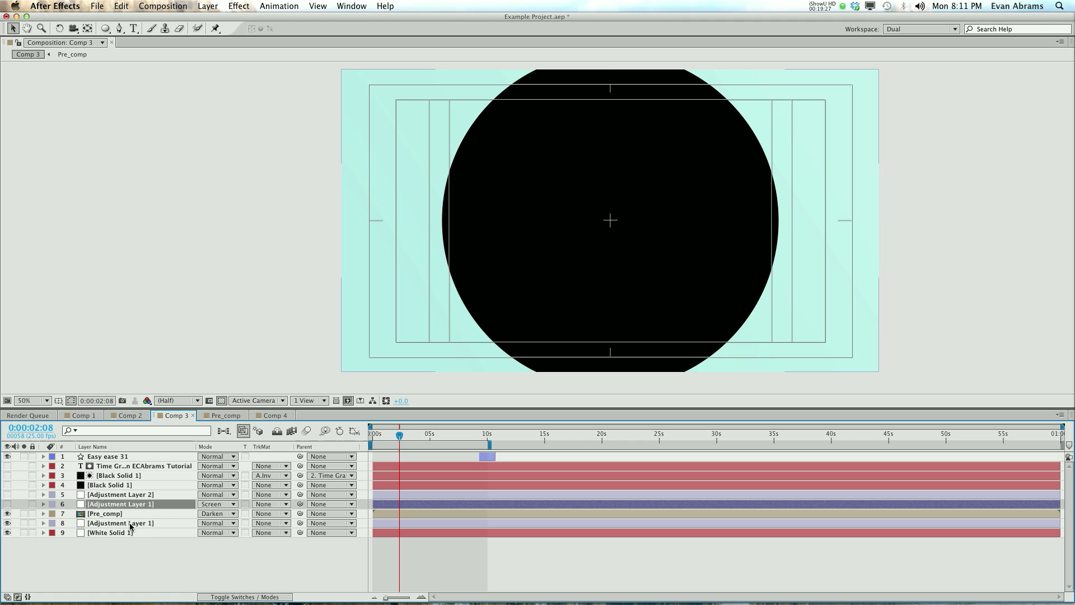
# Select the Adjustment Layer 1 below Pre_comp and White Solid 1 in turn to examine the background layers.
pyautogui.click(93, 517)
pyautogui.click(95, 521)
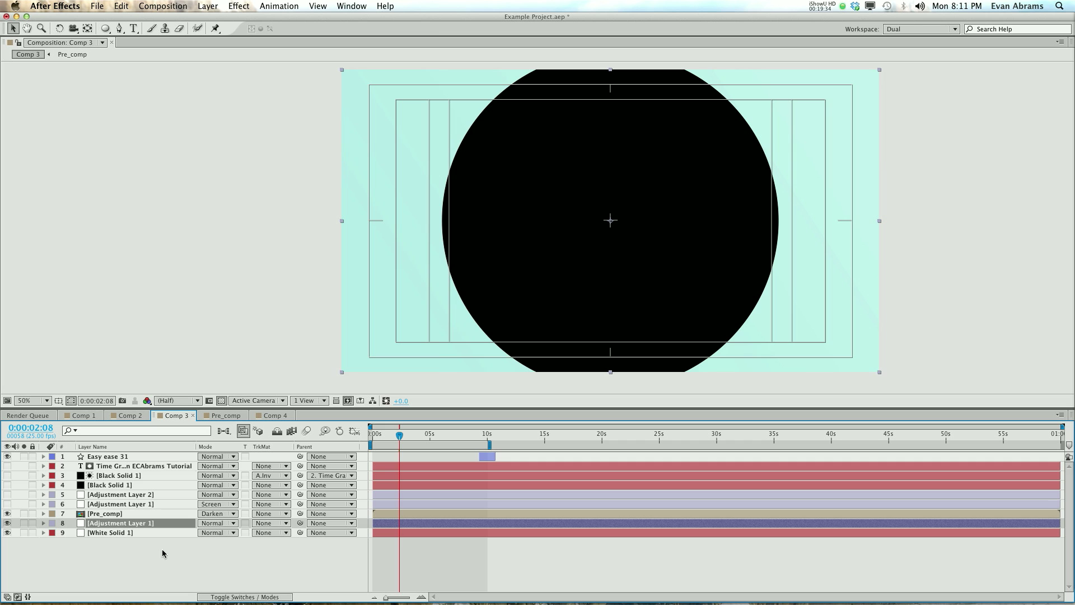
pyautogui.click(126, 533)
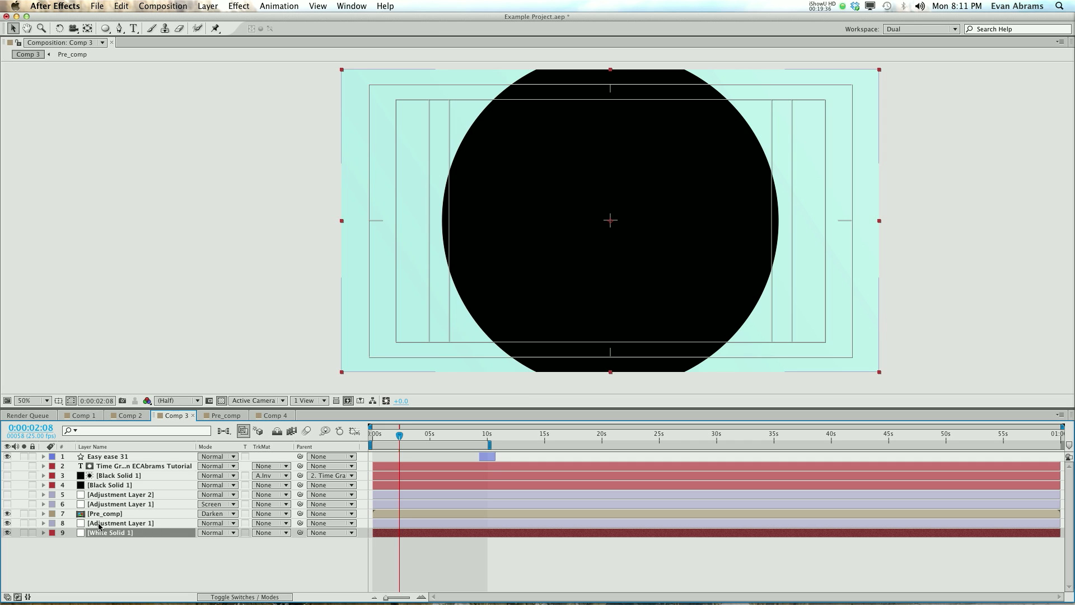
# Turn the visibility of Adjustment Layer 2, the Screen-mode Adjustment Layer 1 and the Black Solid 1 on layer 4 back on.
pyautogui.click(7, 495)
pyautogui.click(7, 495)
pyautogui.click(7, 504)
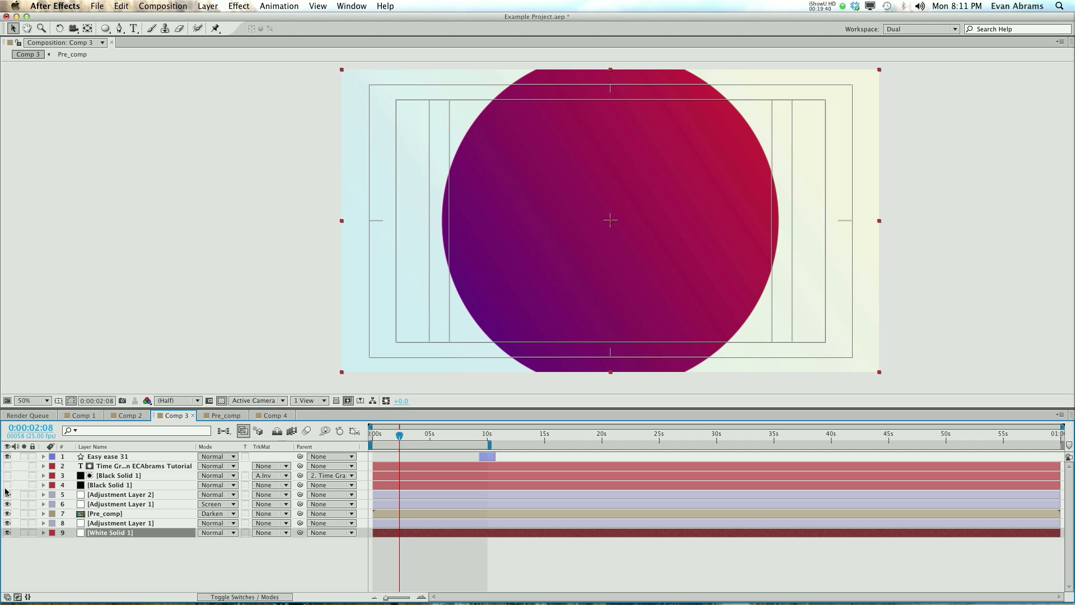
pyautogui.click(8, 485)
# Preview Comp 3's circle animation from about 0:00:01:08, scrub on to 0:00:07:07, and leave every layer deselected.
pyautogui.moveTo(428, 441); pyautogui.dragTo(390, 456)
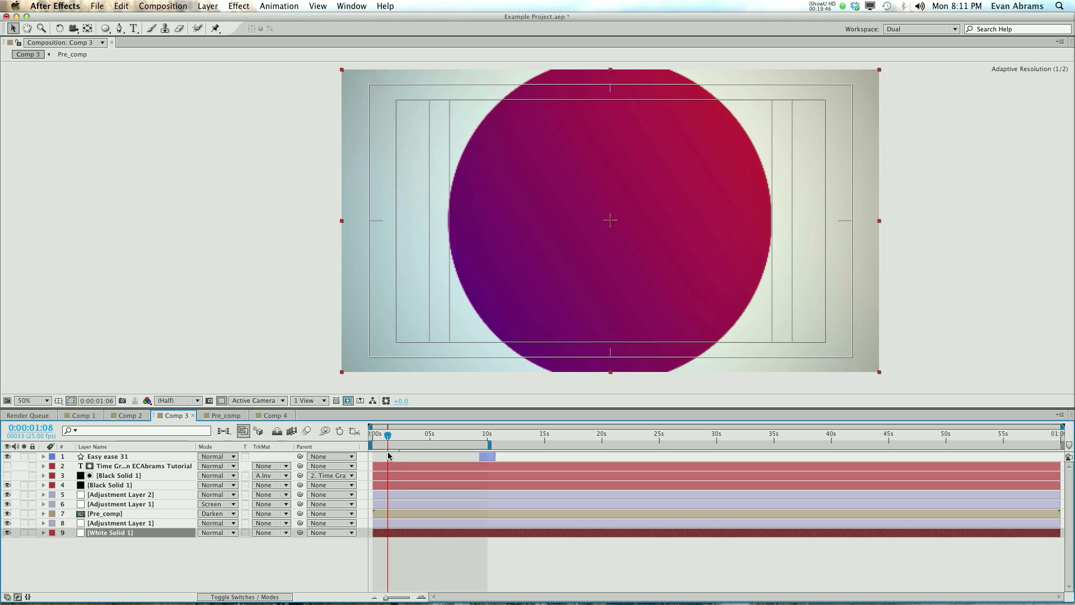
pyautogui.press('pagedown')
pyautogui.press('space')
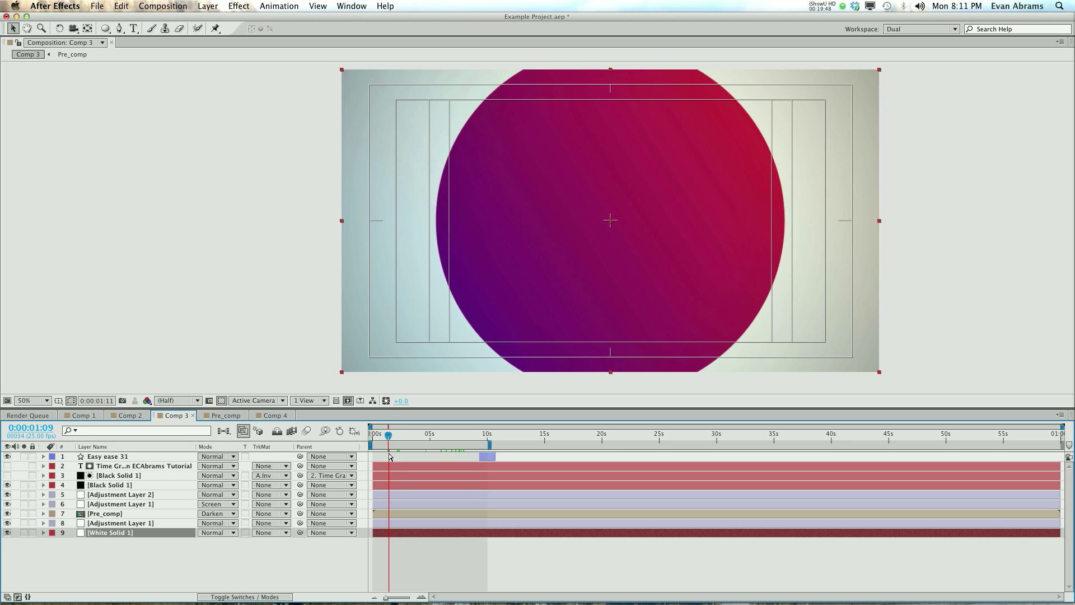
pyautogui.press('space')
pyautogui.moveTo(399, 448); pyautogui.dragTo(456, 440)
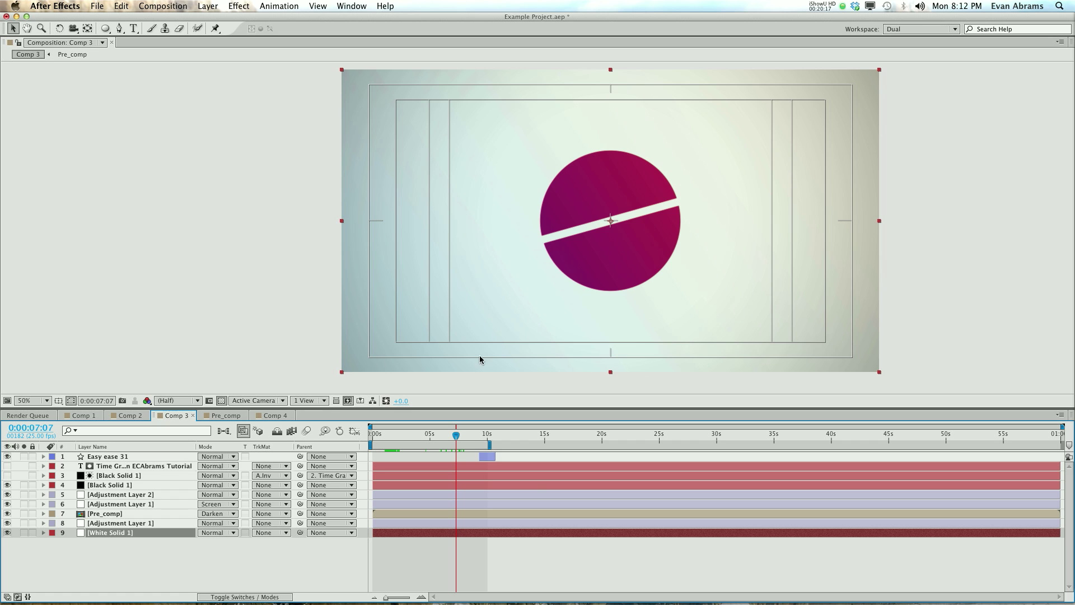
pyautogui.click(330, 456)
pyautogui.press('Escape')
pyautogui.click(312, 563)
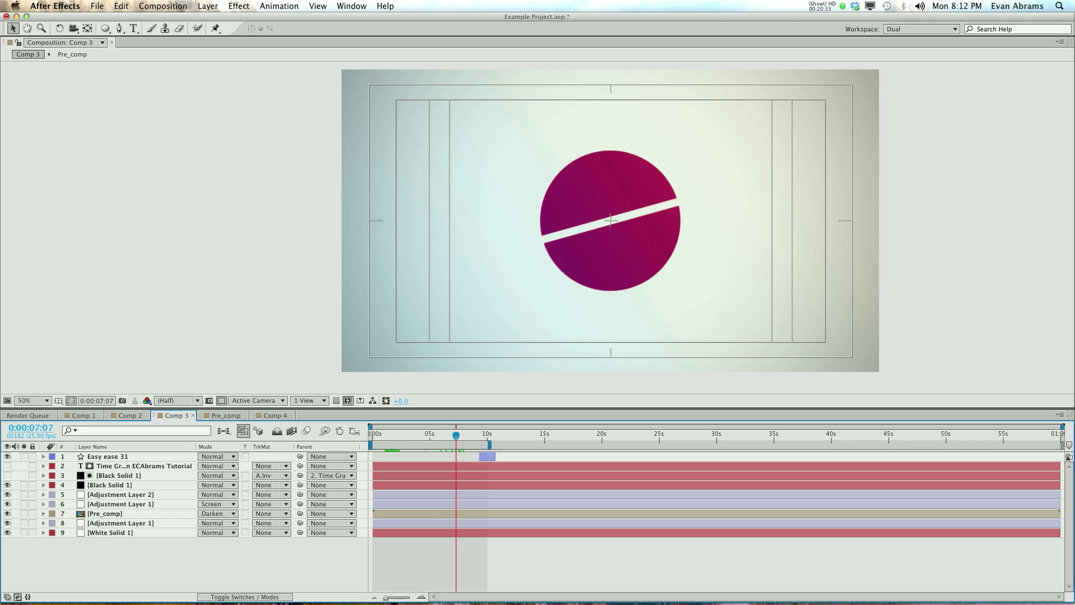
pyautogui.click(809, 5)
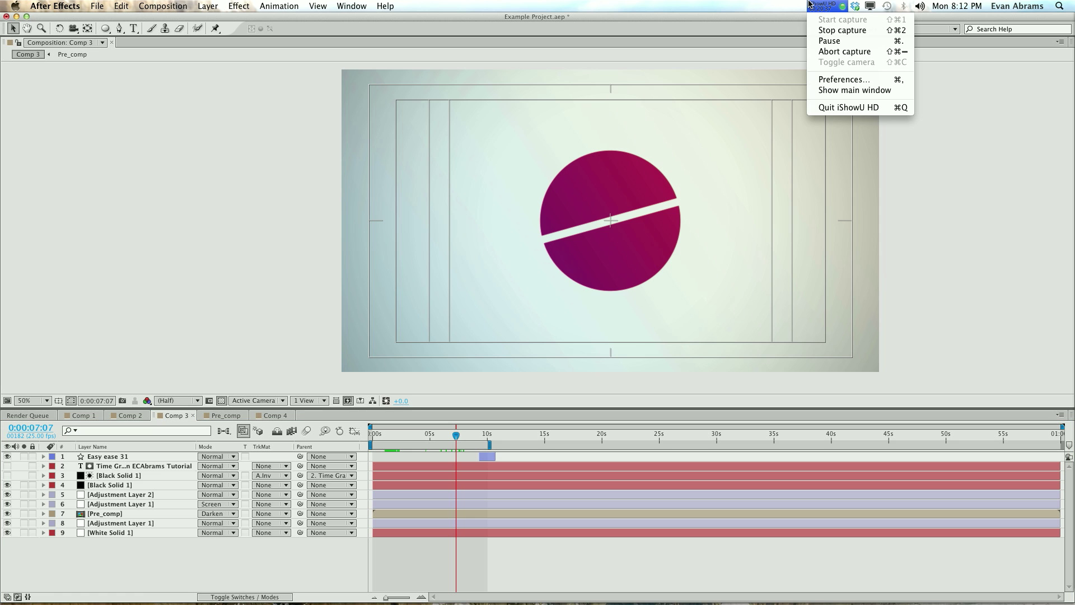